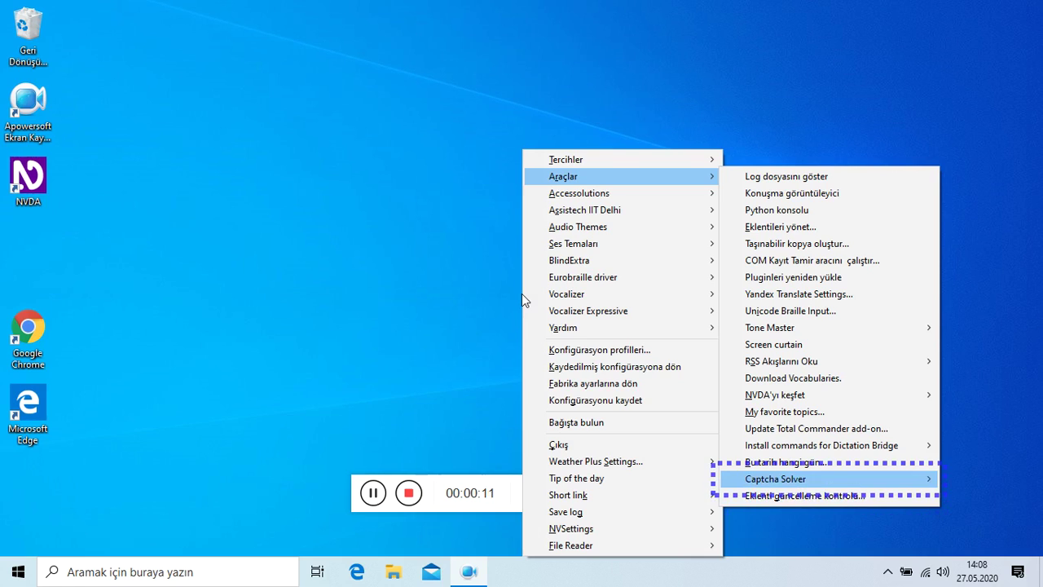
# Go through the Captcha Solver add-on's entries and open its settings.
pyautogui.press('Right')
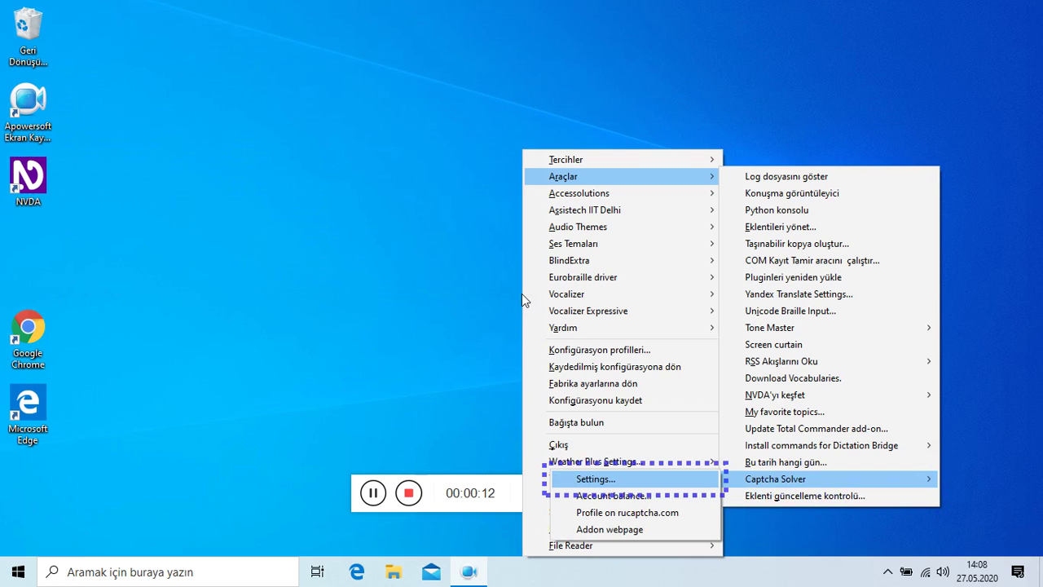
pyautogui.press('Down')
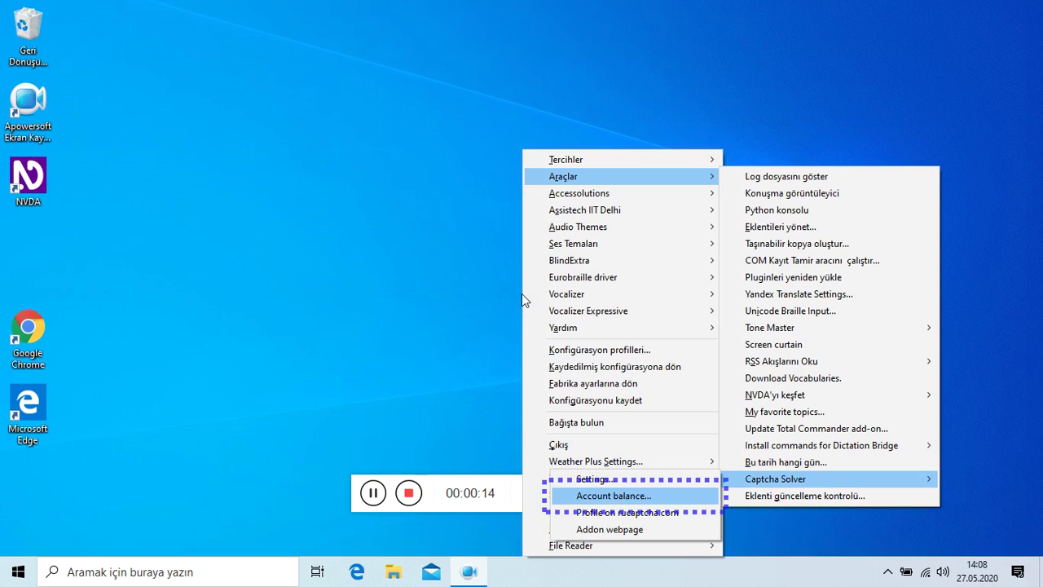
pyautogui.press('Down')
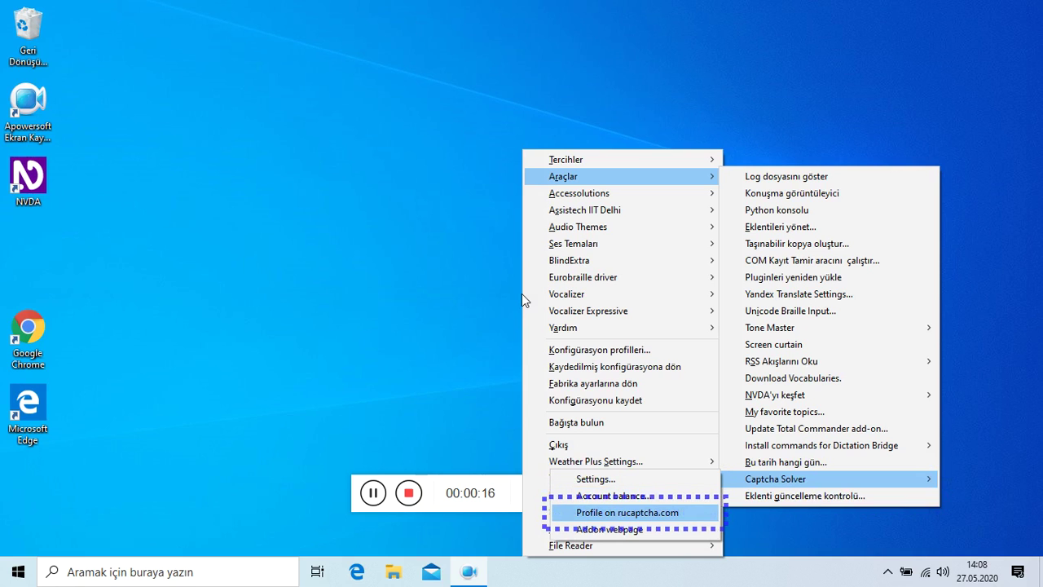
pyautogui.press('Down')
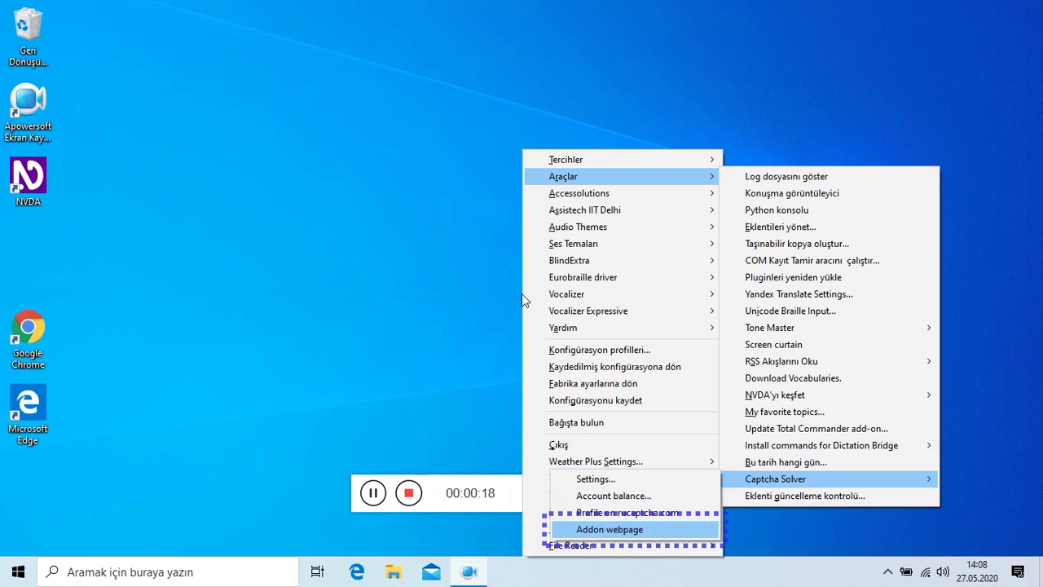
pyautogui.press('Down')
pyautogui.press('Return')
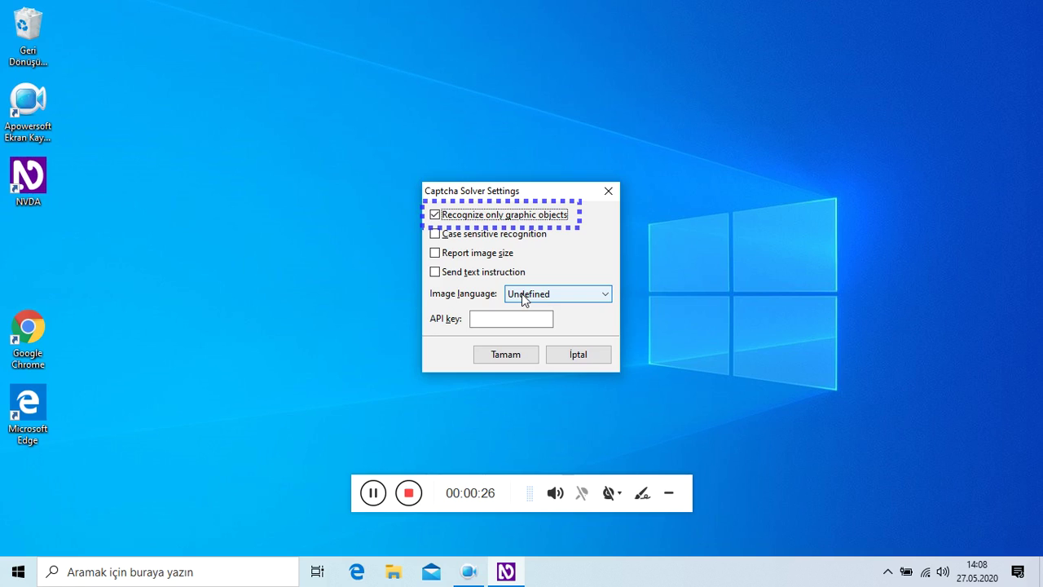
# Review the Captcha Solver options from case sensitive recognition through image language and API key, and close the settings.
pyautogui.press('Tab')
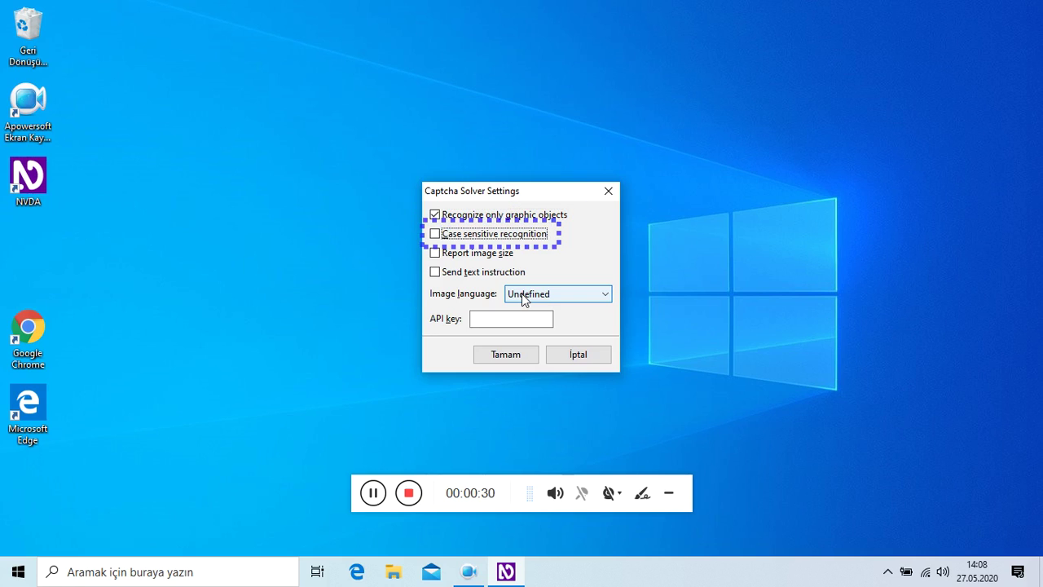
pyautogui.press('Tab')
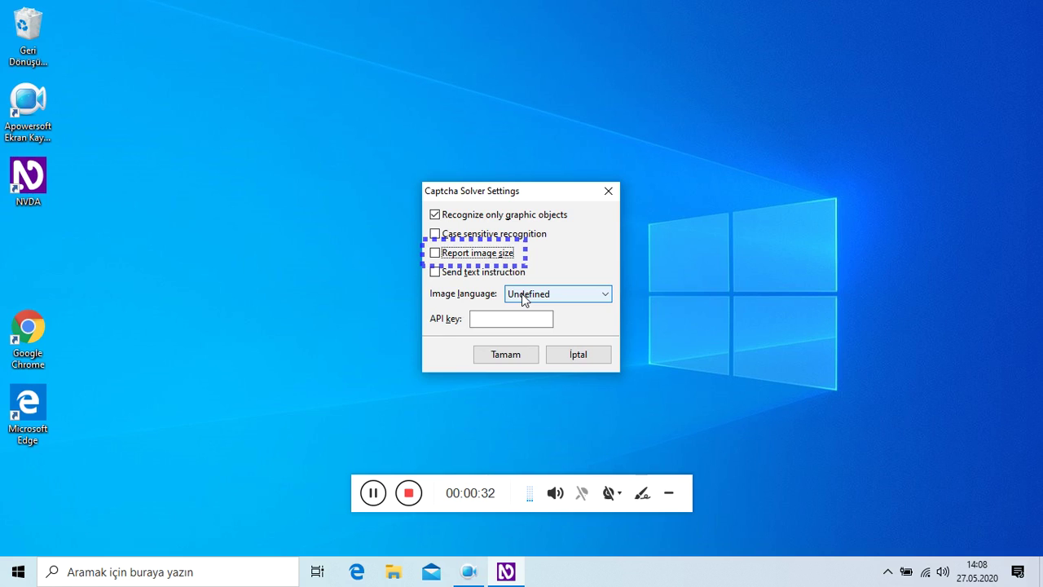
pyautogui.press('Tab')
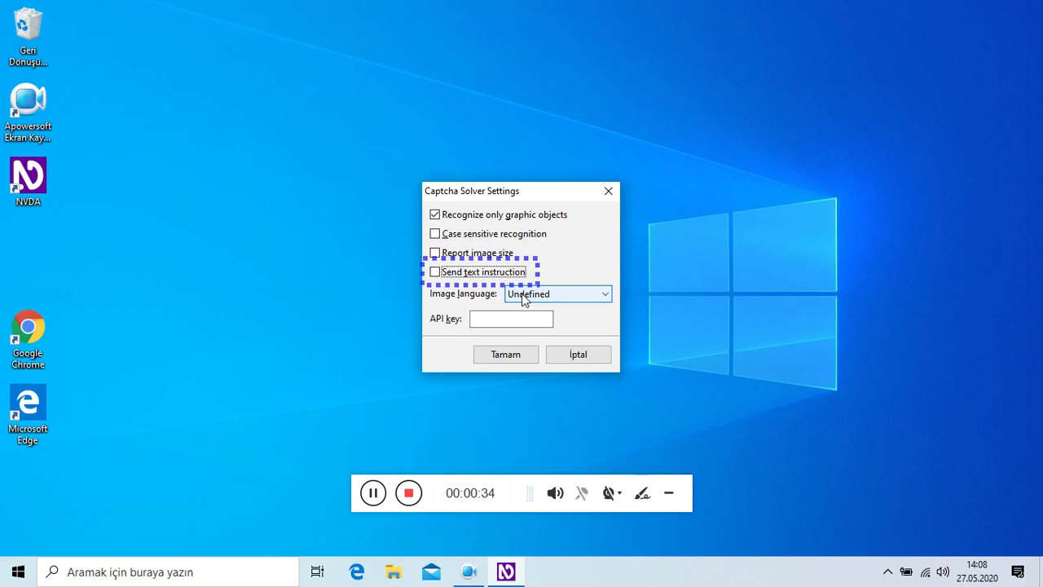
pyautogui.press('Tab')
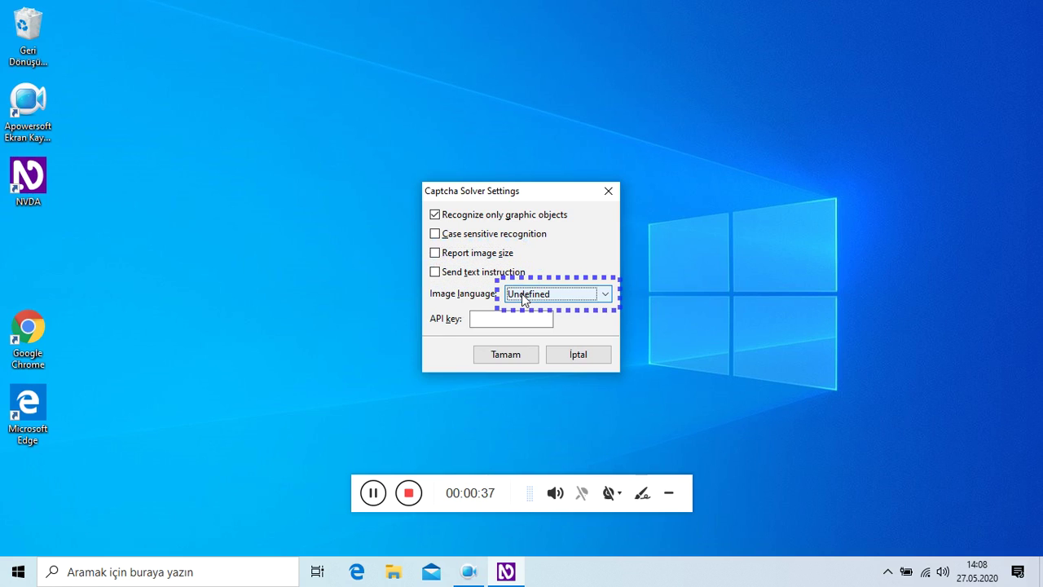
pyautogui.press('Tab')
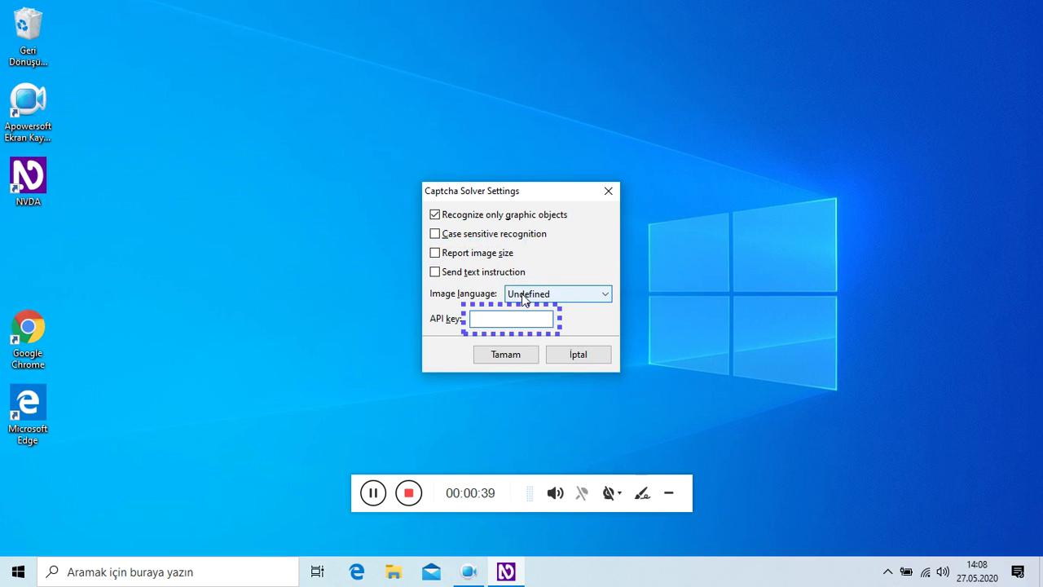
pyautogui.press('Tab')
pyautogui.press('Return')
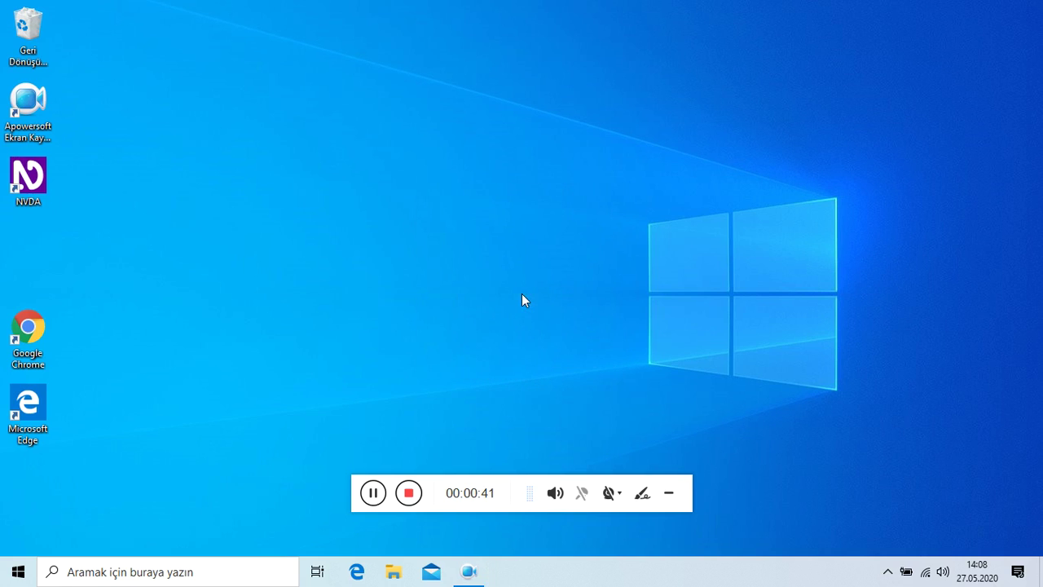
# Bring up the NVDA tools list (Araçlar), passing over the preferences (Tercihler).
pyautogui.press('Insert+n')
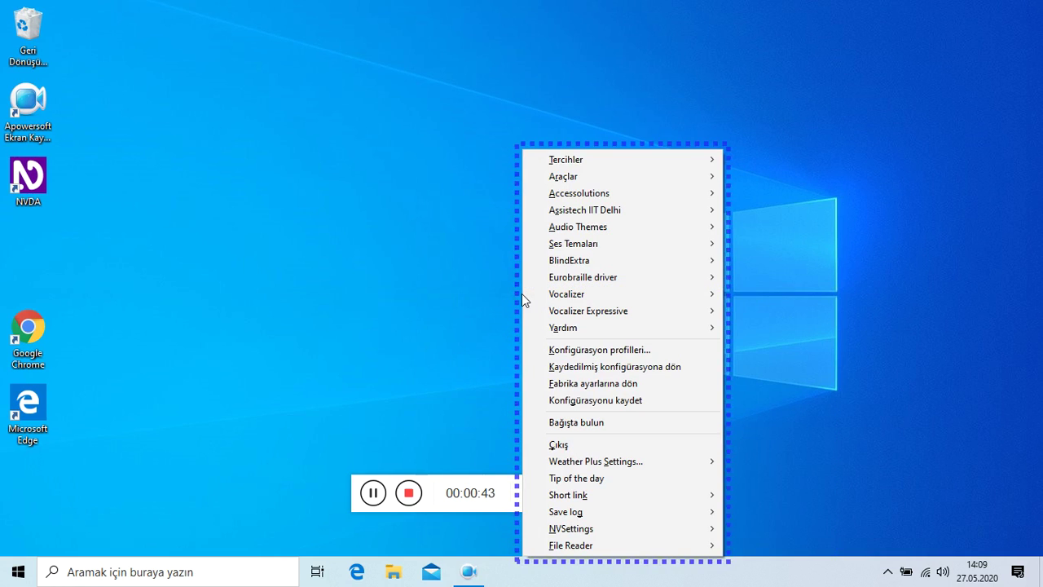
pyautogui.press('Right')
pyautogui.press('Up')
pyautogui.press('Down')
pyautogui.press('Down')
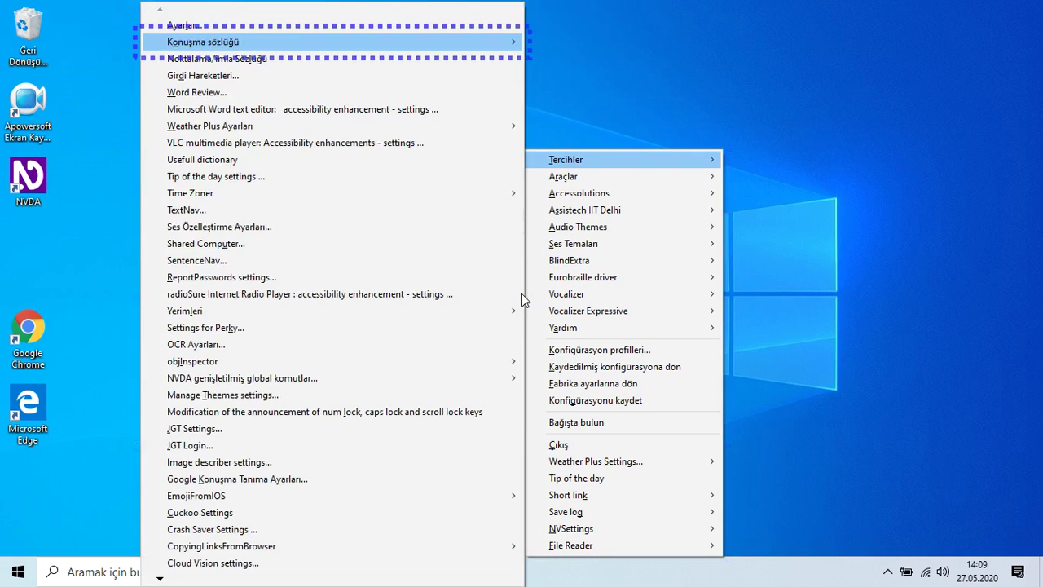
pyautogui.press('Left')
pyautogui.press('Right')
pyautogui.press('Left')
pyautogui.press('Down')
pyautogui.press('Right')
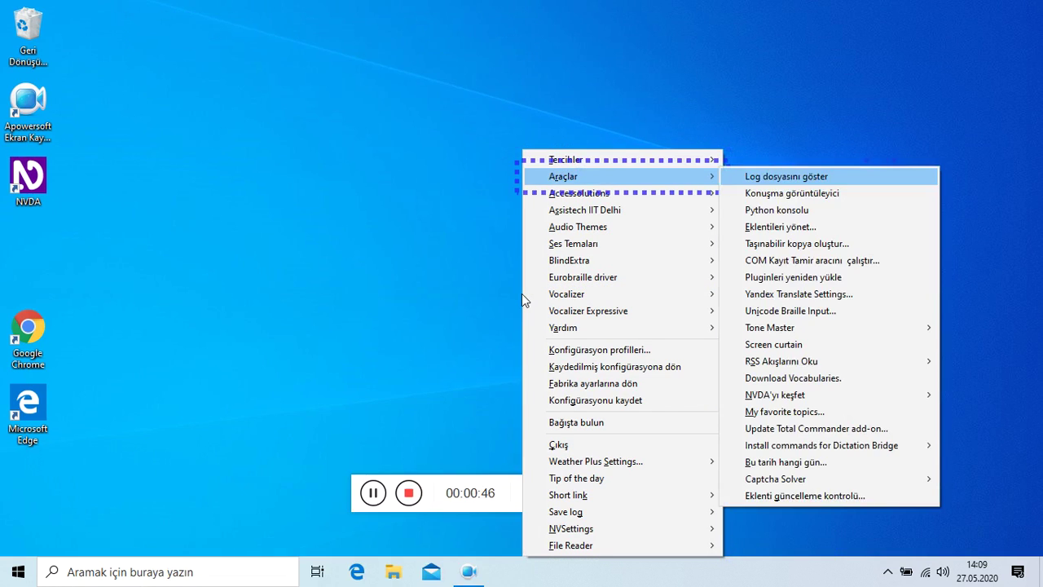
# Check for an update to the Total Commander add-on and close the update window.
pyautogui.press('Up')
pyautogui.press('Up')
pyautogui.press('Up')
pyautogui.press('Up')
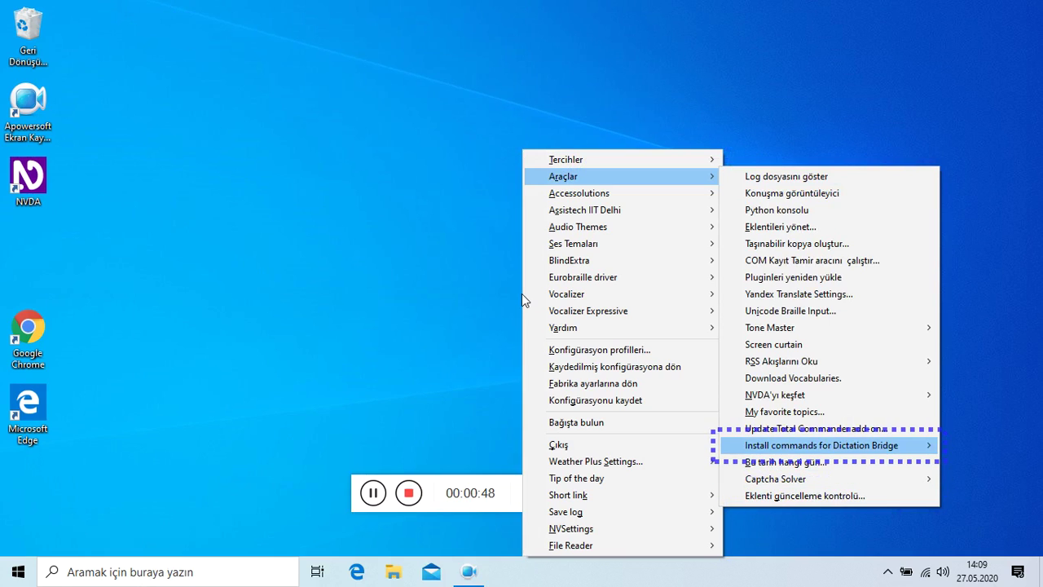
pyautogui.press('Up')
pyautogui.press('Up')
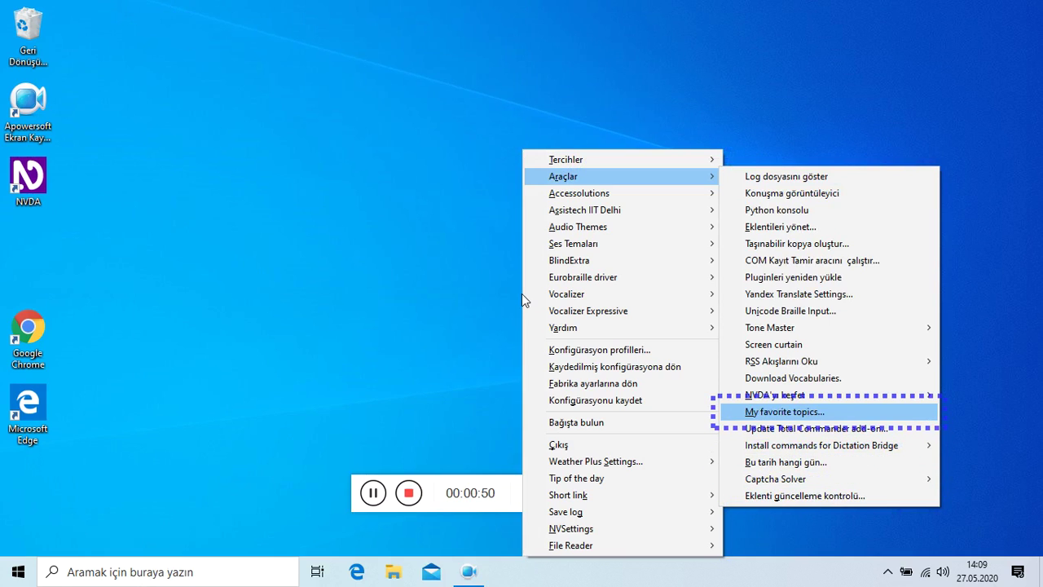
pyautogui.press('Down')
pyautogui.press('Return')
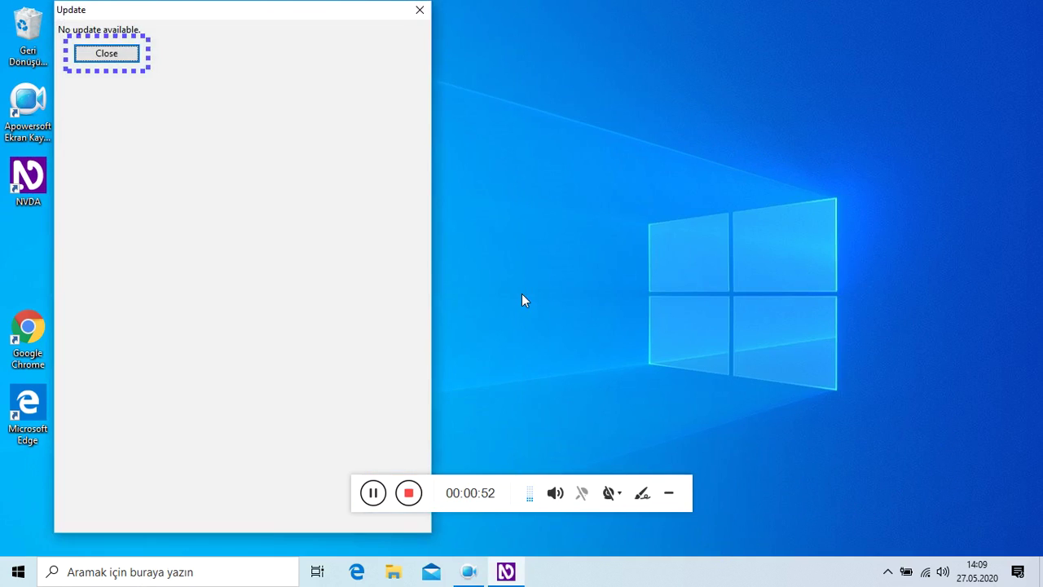
pyautogui.press('Return')
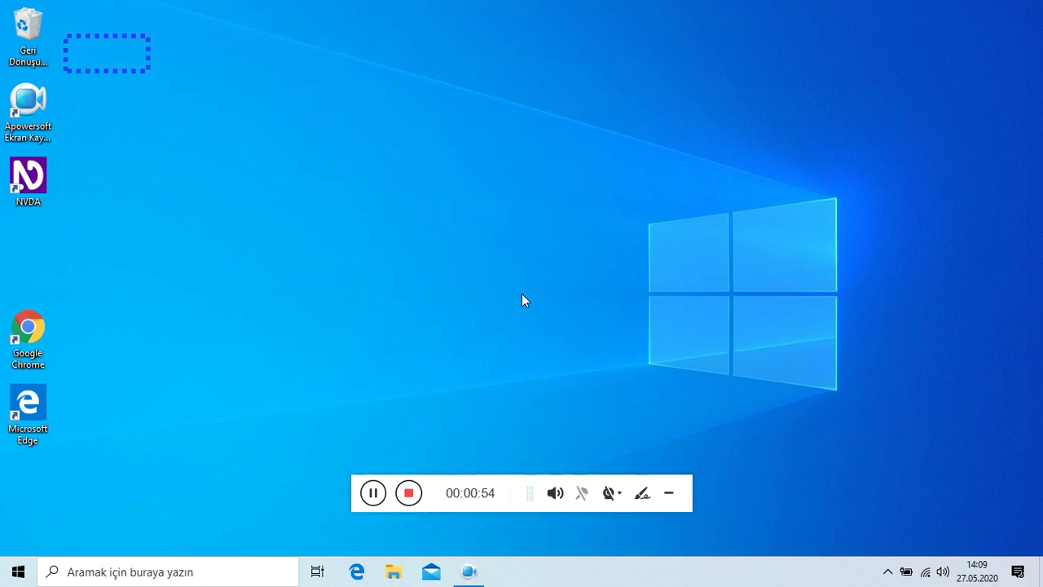
# Reopen the NVDA tools list and examine its entries from the add-on update check up to RSS Akışlarını Oku.
pyautogui.press('Insert+n')
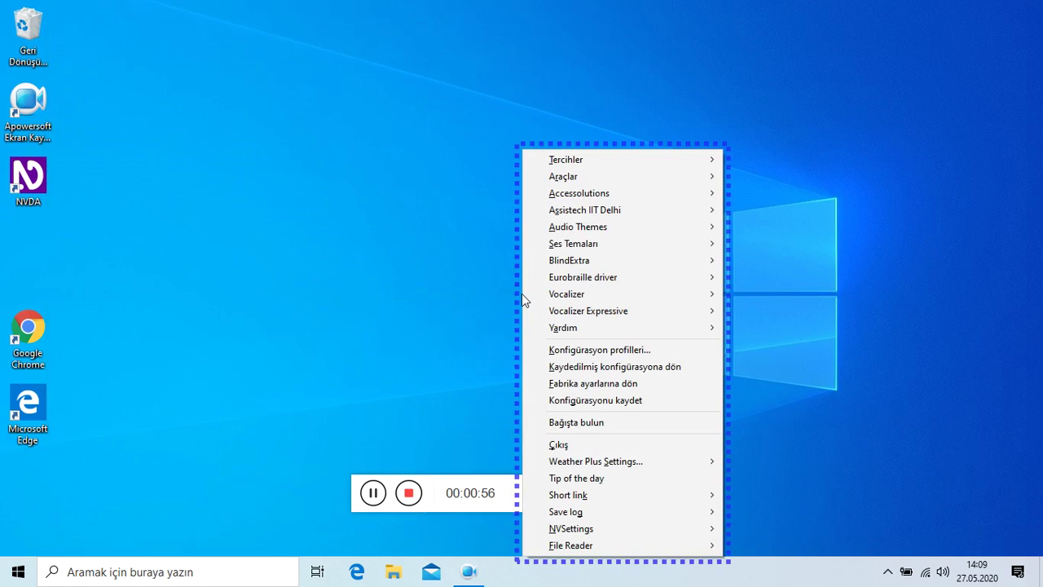
pyautogui.press('Down')
pyautogui.press('Down')
pyautogui.press('Right')
pyautogui.press('Up')
pyautogui.press('Up')
pyautogui.press('Up')
pyautogui.press('Up')
pyautogui.press('Up')
pyautogui.press('Up')
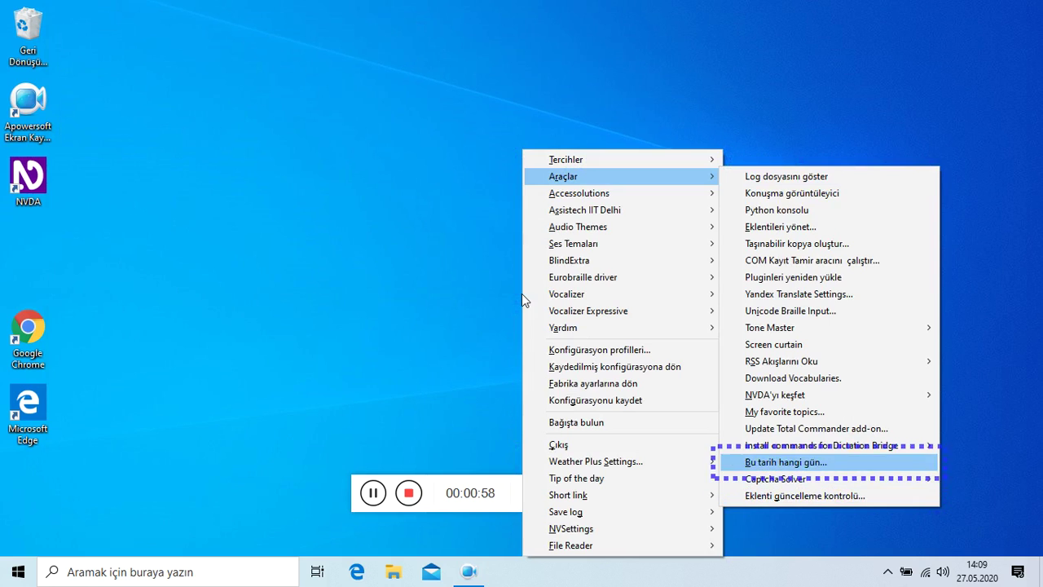
pyautogui.press('Up')
pyautogui.press('Up')
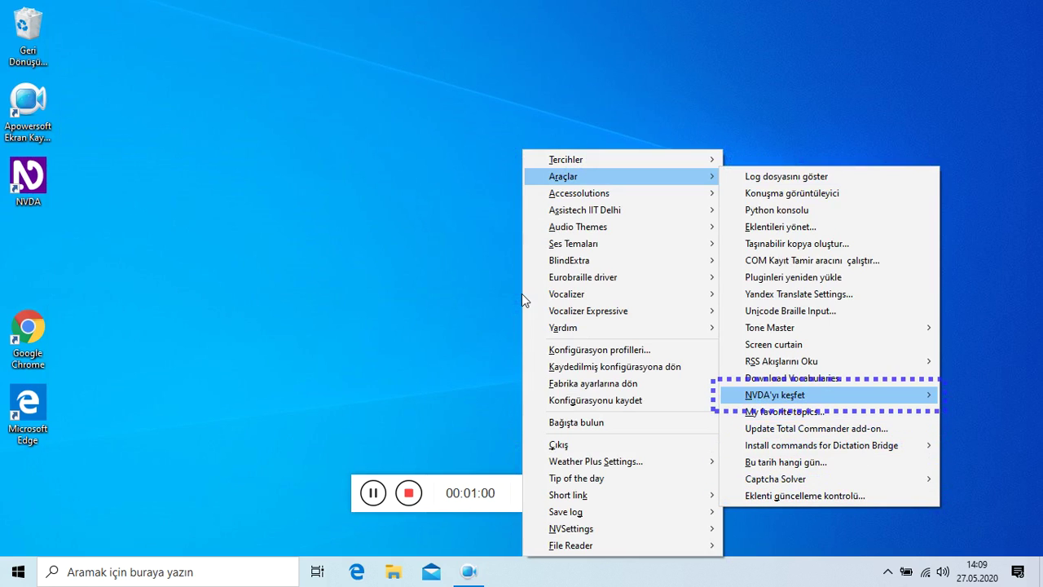
pyautogui.press('Up')
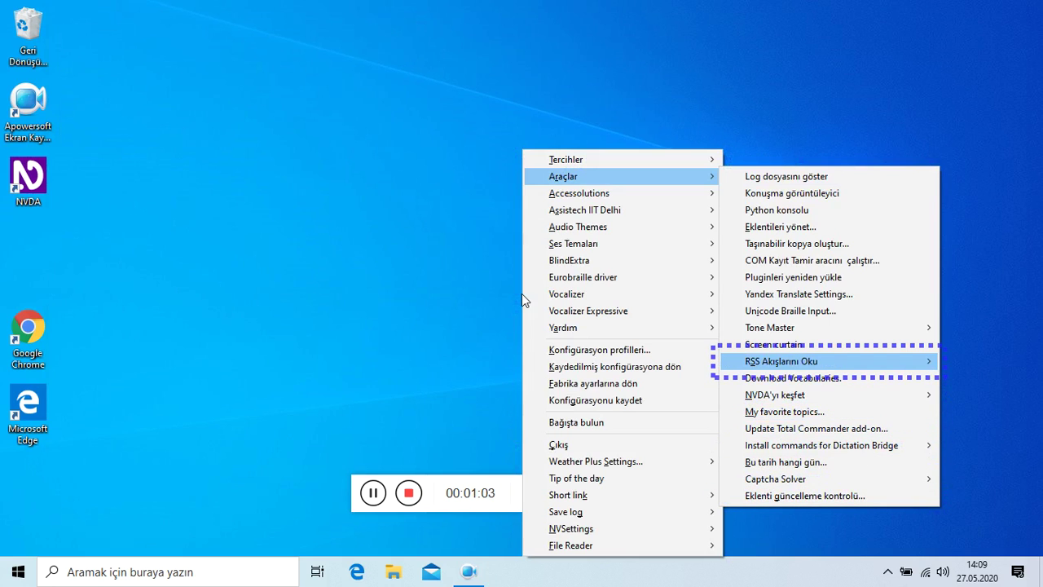
pyautogui.press('Down')
pyautogui.press('Down')
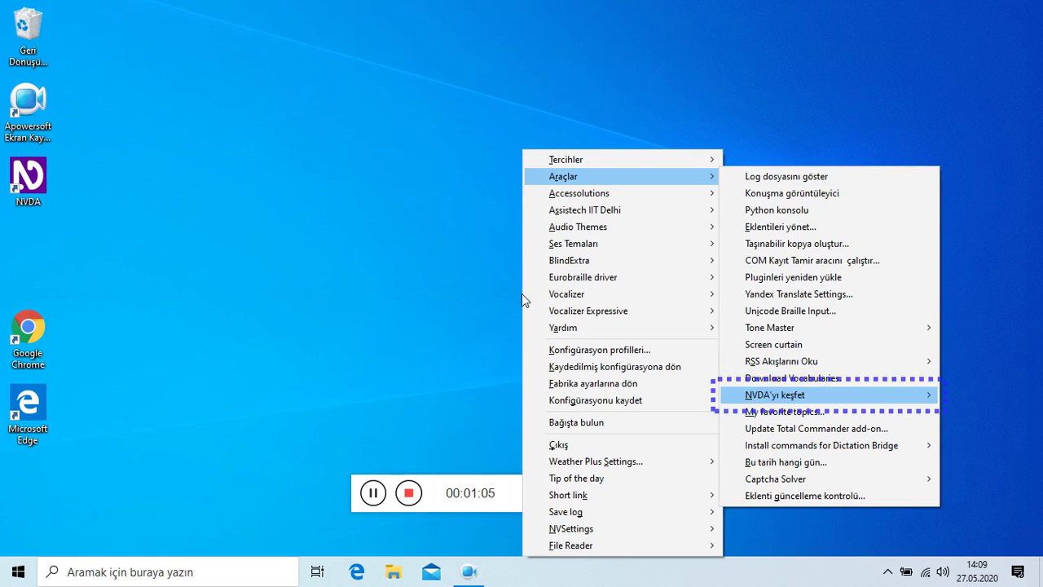
# Open the Yandex Translate settings from the NVDA tools.
pyautogui.press('Up')
pyautogui.press('Up')
pyautogui.press('Up')
pyautogui.press('Up')
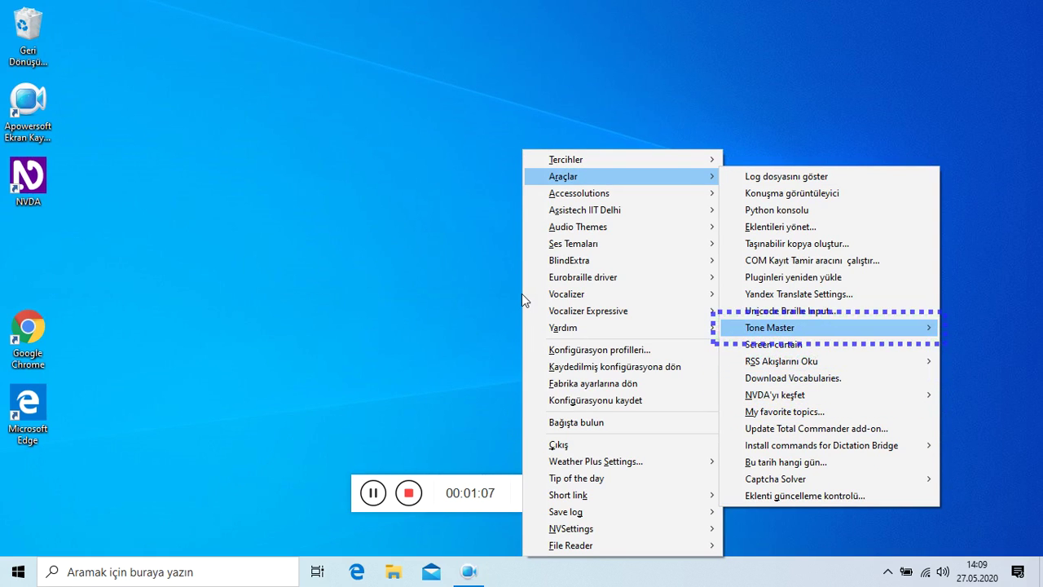
pyautogui.press('Up')
pyautogui.press('Up')
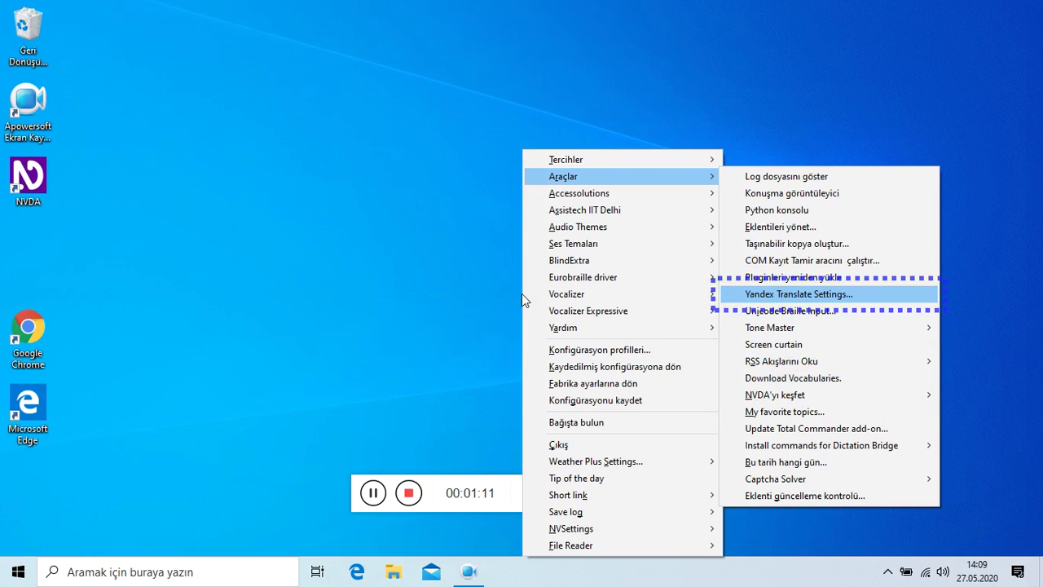
pyautogui.press('Return')
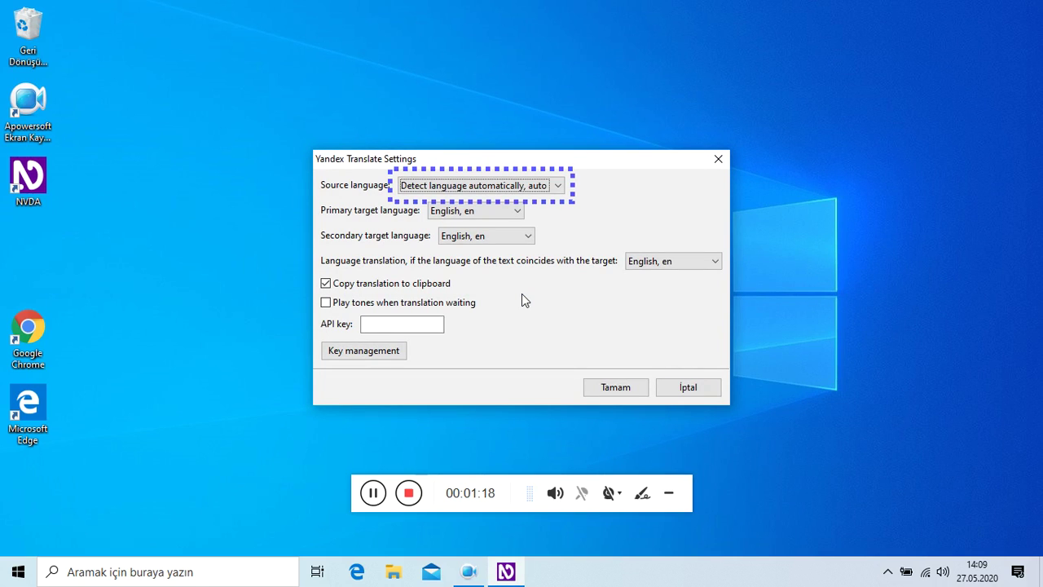
# Review the Yandex Translate language and clipboard options, and enable "Play tones when translation waiting".
pyautogui.press('Tab')
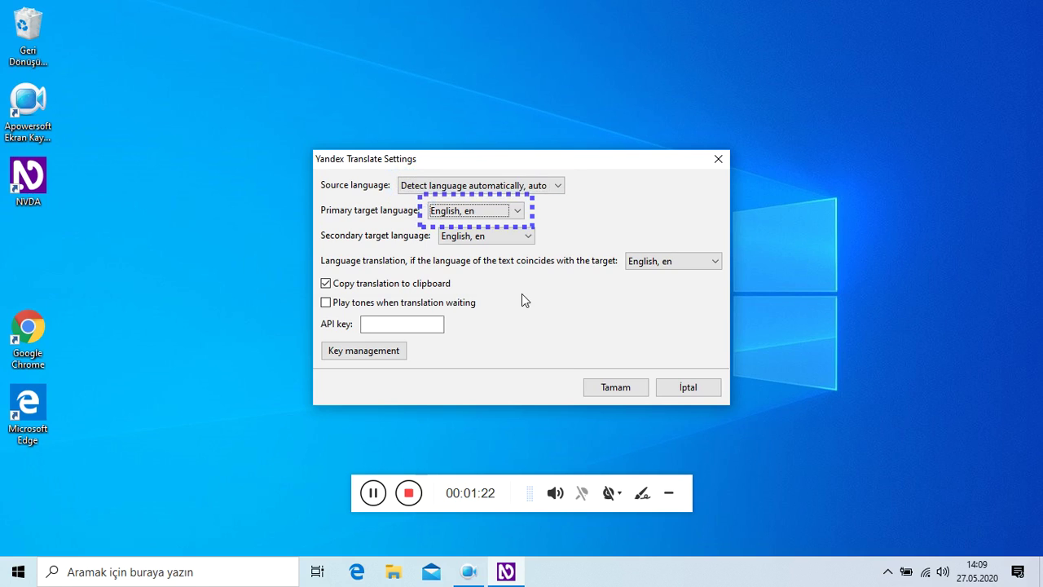
pyautogui.press('Tab')
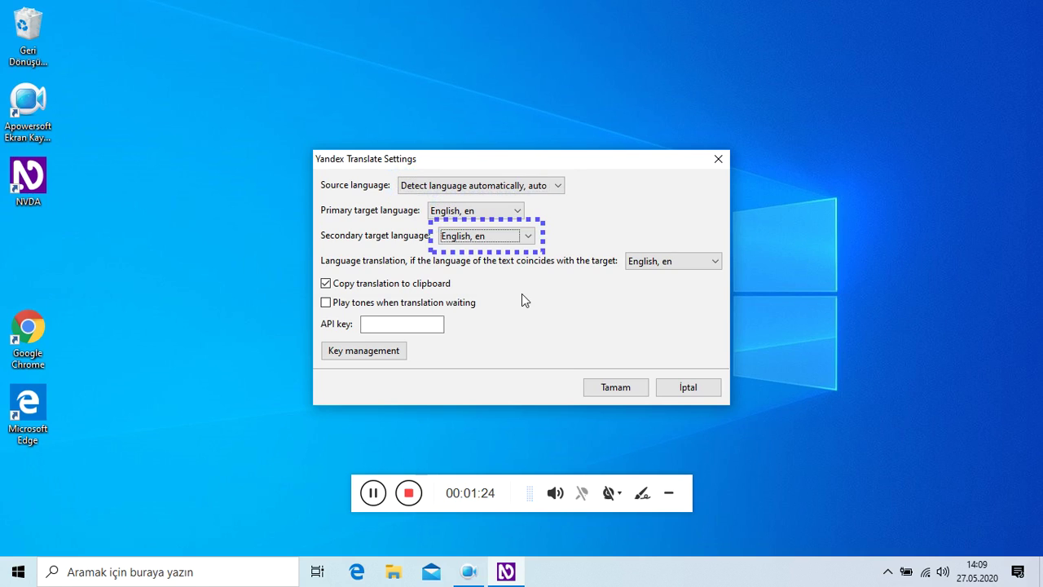
pyautogui.press('Tab')
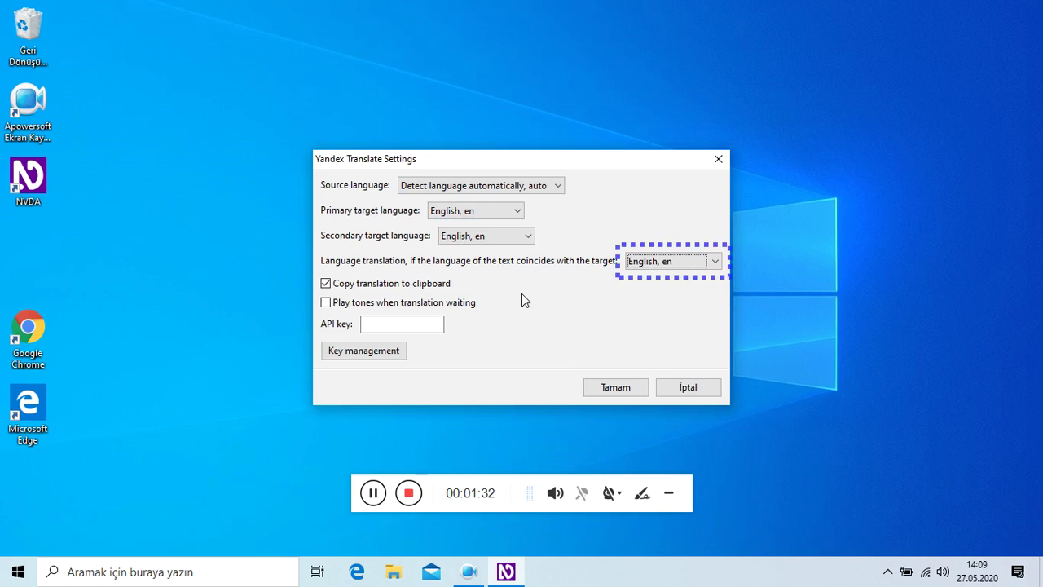
pyautogui.press('Tab')
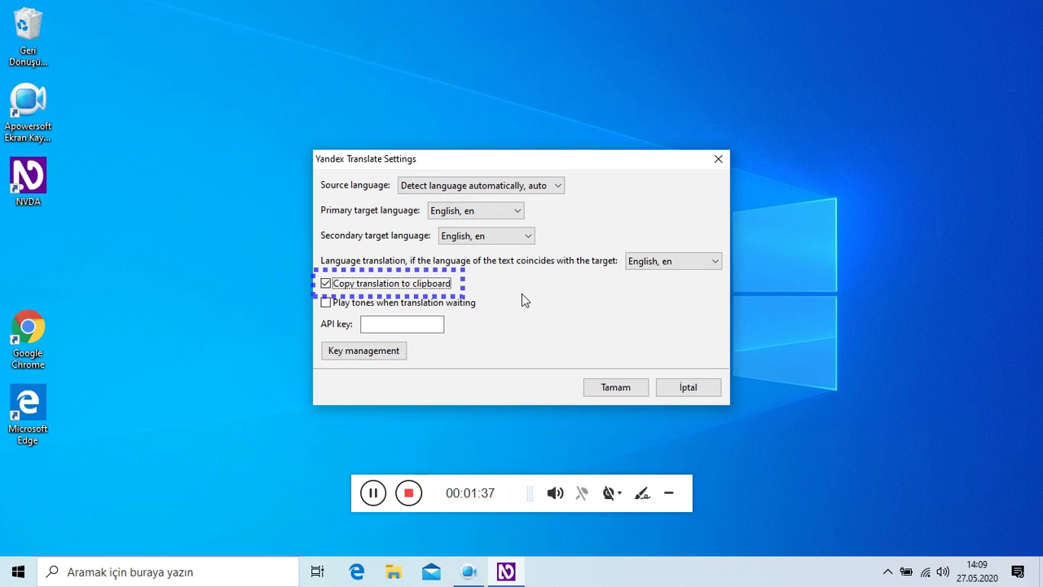
pyautogui.press('Tab')
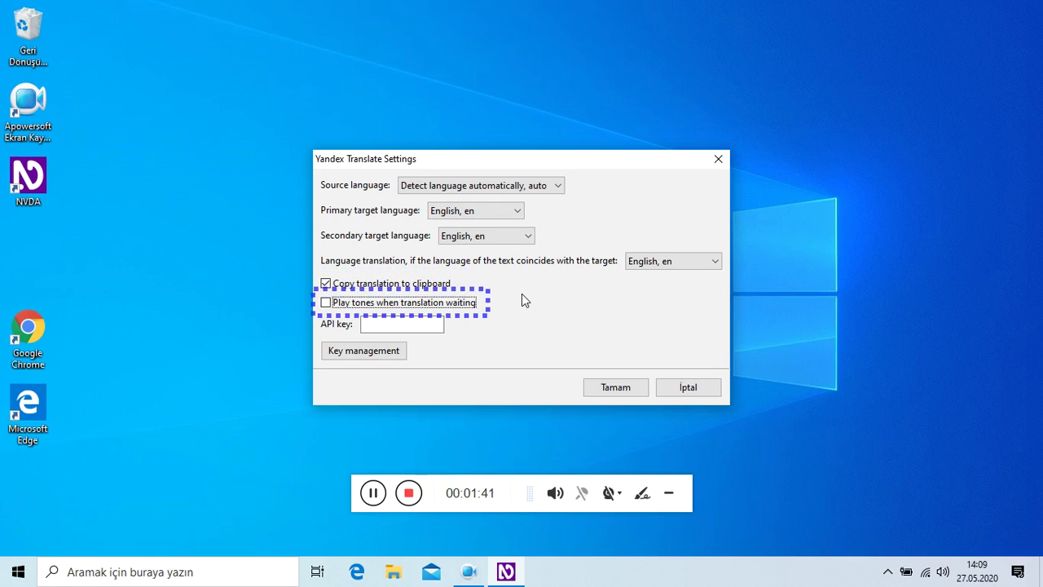
pyautogui.press('Tab')
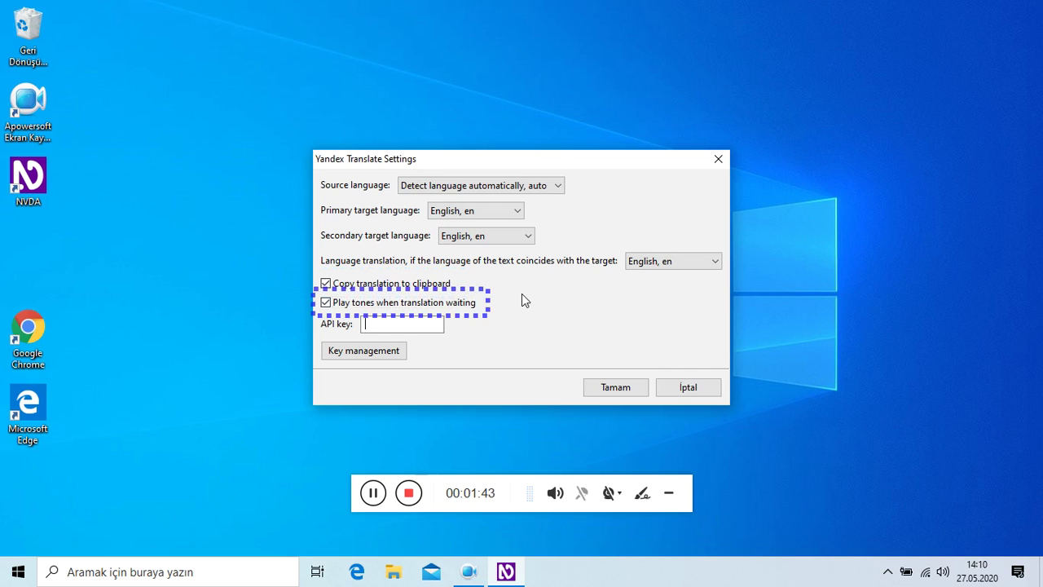
# Open the Yandex API key management web page from the settings and close the browser.
pyautogui.press('Tab')
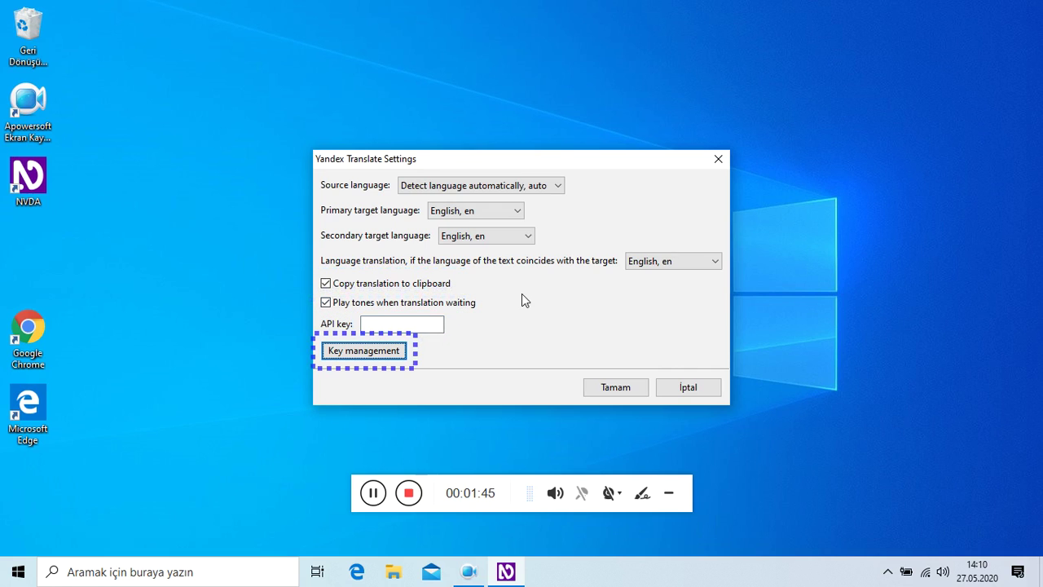
pyautogui.press('Tab')
pyautogui.hotkey('shift', 'Tab')
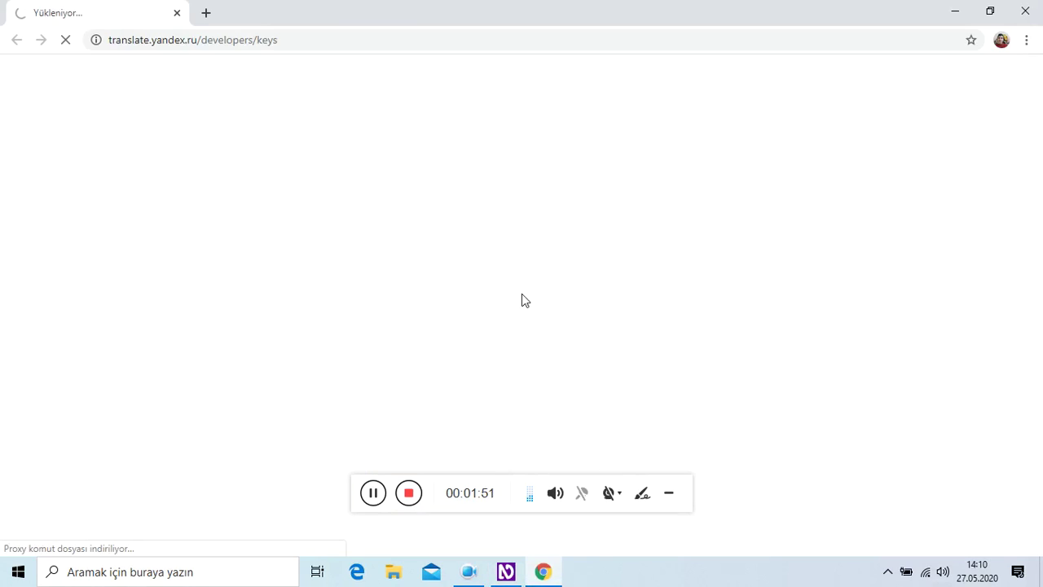
pyautogui.hotkey('alt', 'F4')
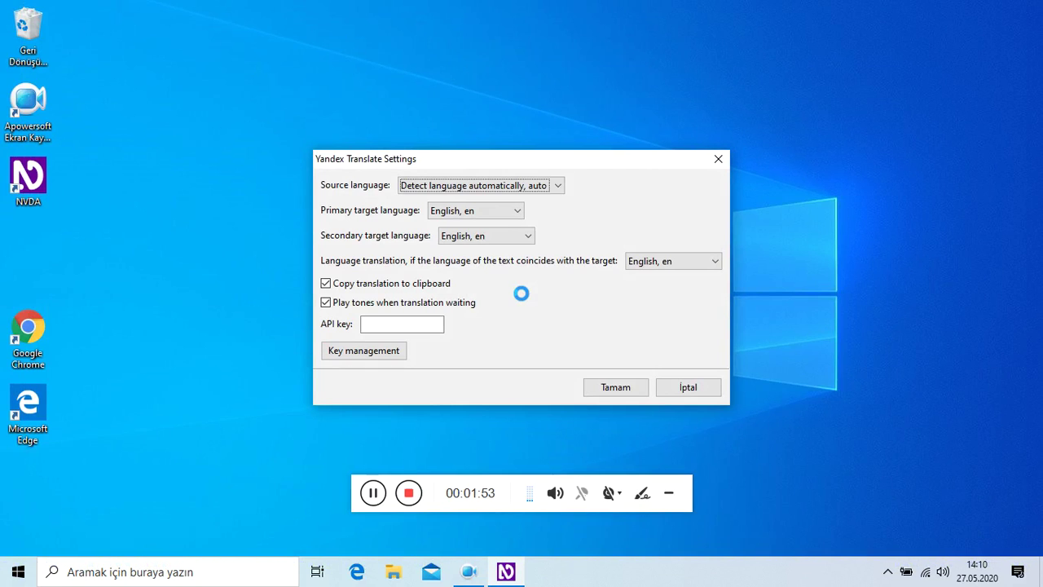
# Go through the remaining Yandex Translate options and save the settings.
pyautogui.press('Tab')
pyautogui.press('Tab')
pyautogui.press('Tab')
pyautogui.press('Tab')
pyautogui.press('Tab')
pyautogui.press('Tab')
pyautogui.press('Tab')
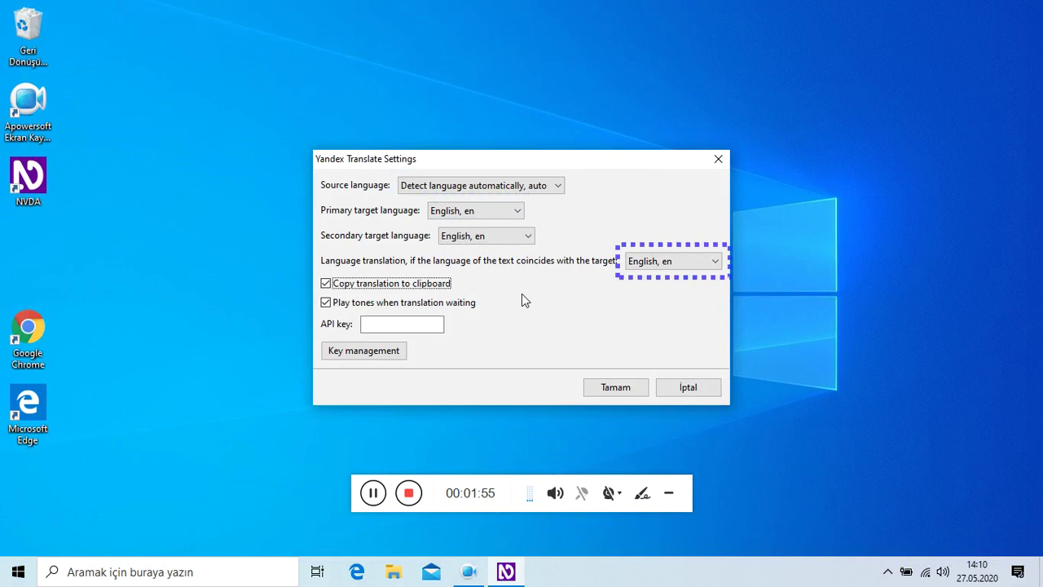
pyautogui.press('Tab')
pyautogui.press('Tab')
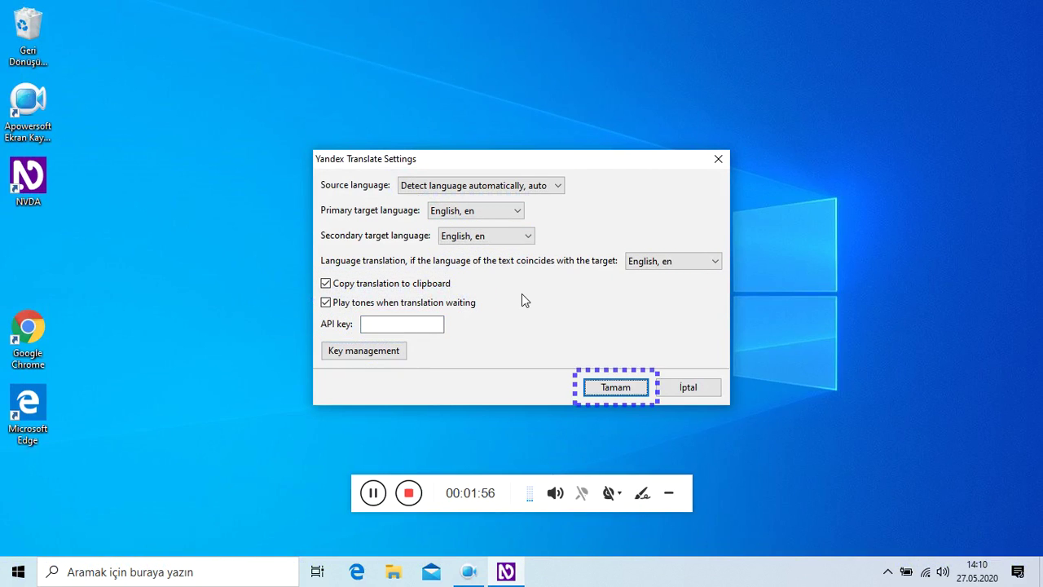
pyautogui.press('Return')
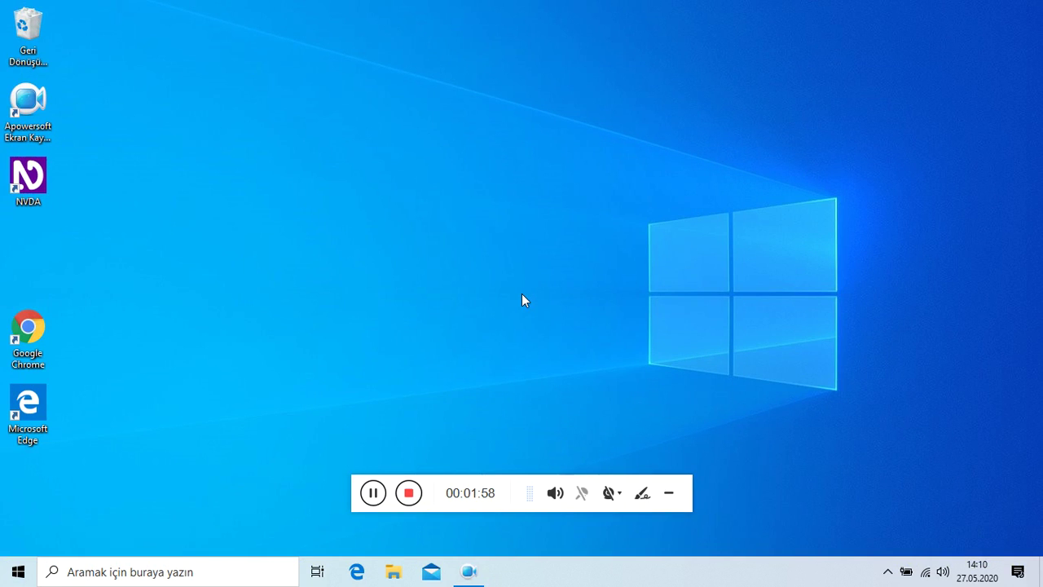
# Open the Cloud Vision settings from the NVDA preferences.
pyautogui.press('insert+shift+n')
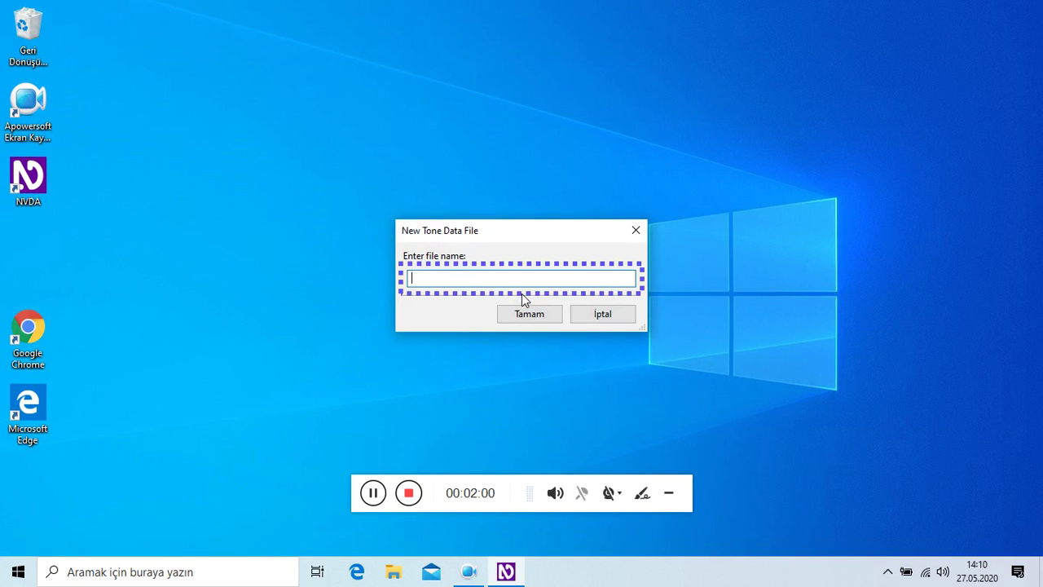
pyautogui.press('Escape')
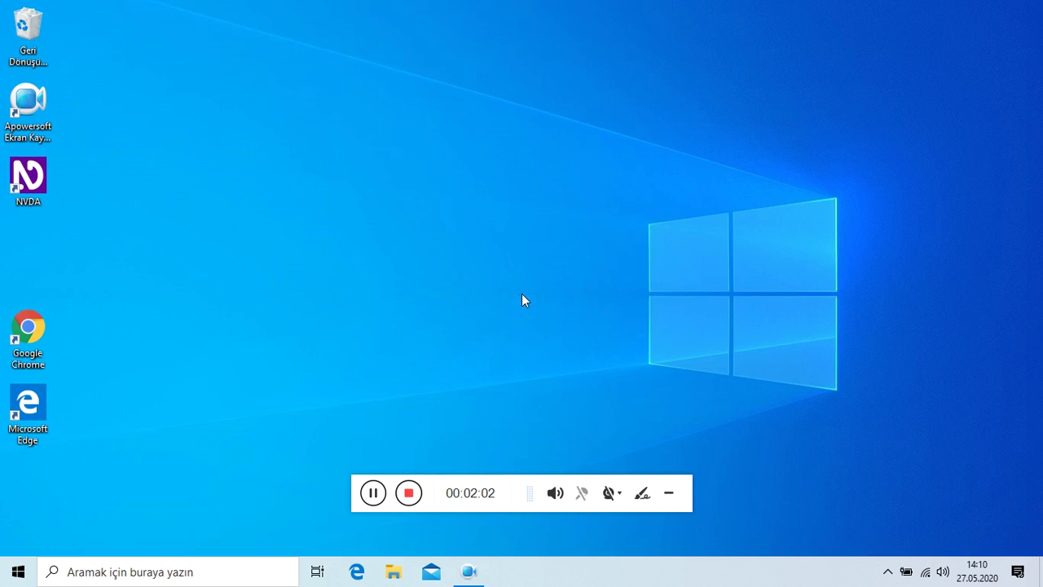
pyautogui.press('insert+n')
pyautogui.press('Down')
pyautogui.press('Right')
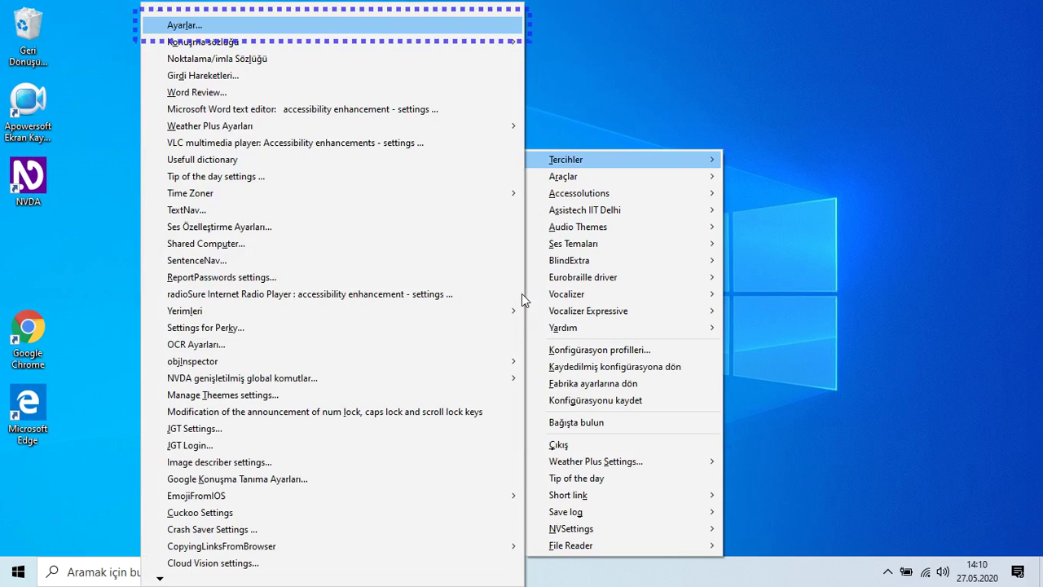
pyautogui.press('Up')
pyautogui.press('Up')
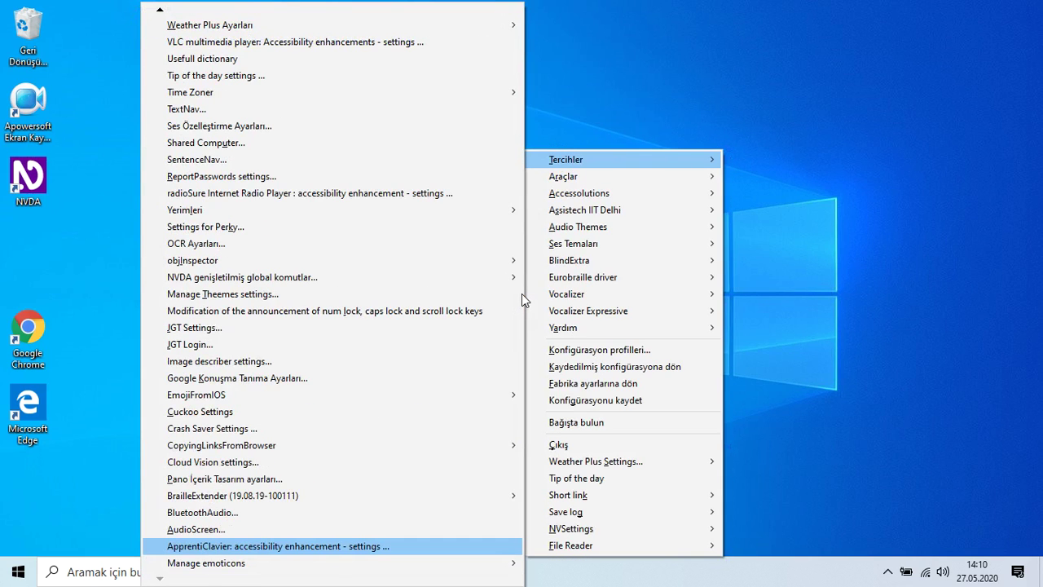
pyautogui.press('Up')
pyautogui.press('Up')
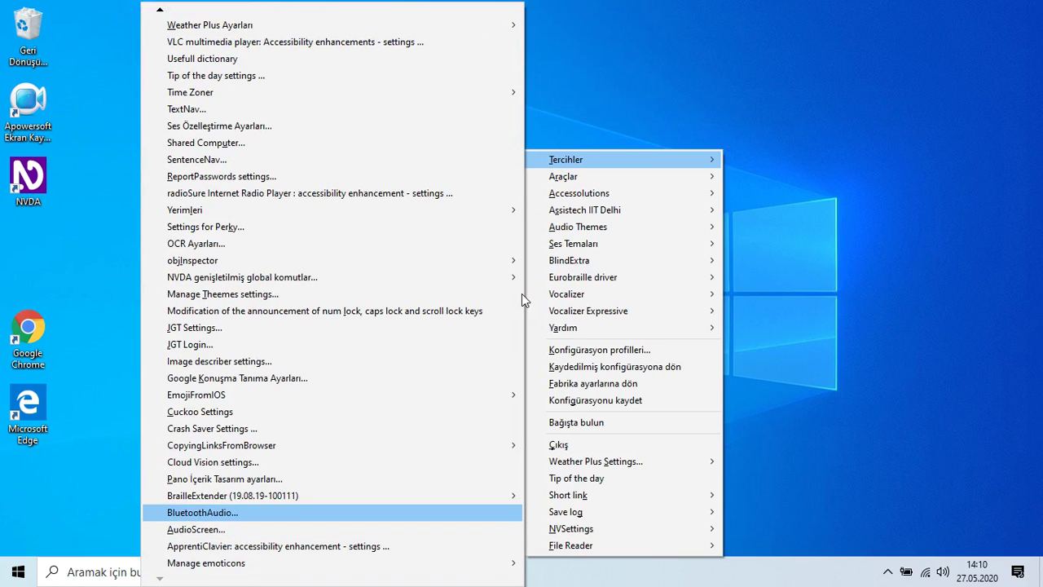
pyautogui.press('Up')
pyautogui.press('Up')
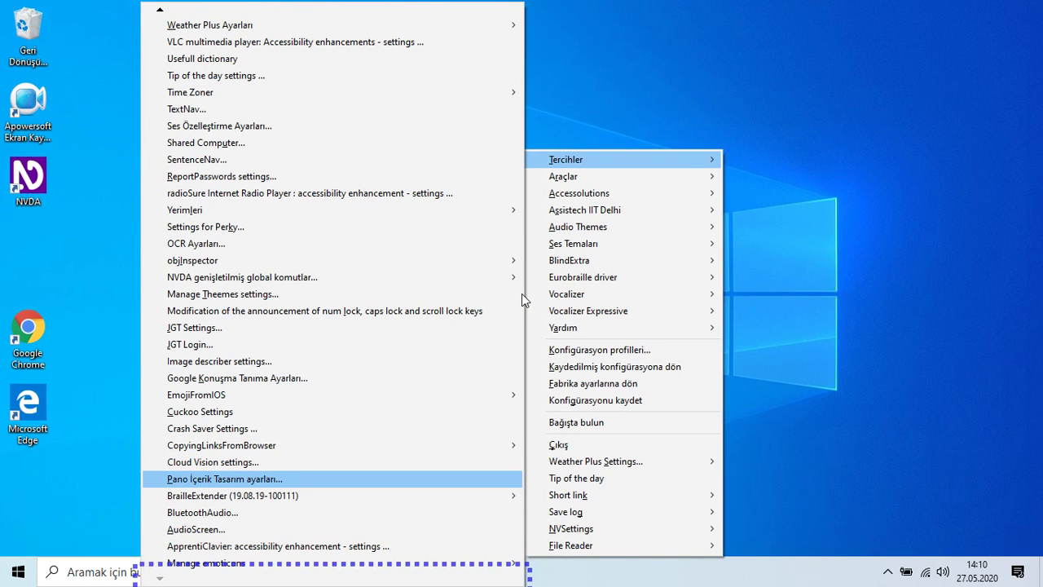
pyautogui.press('Up')
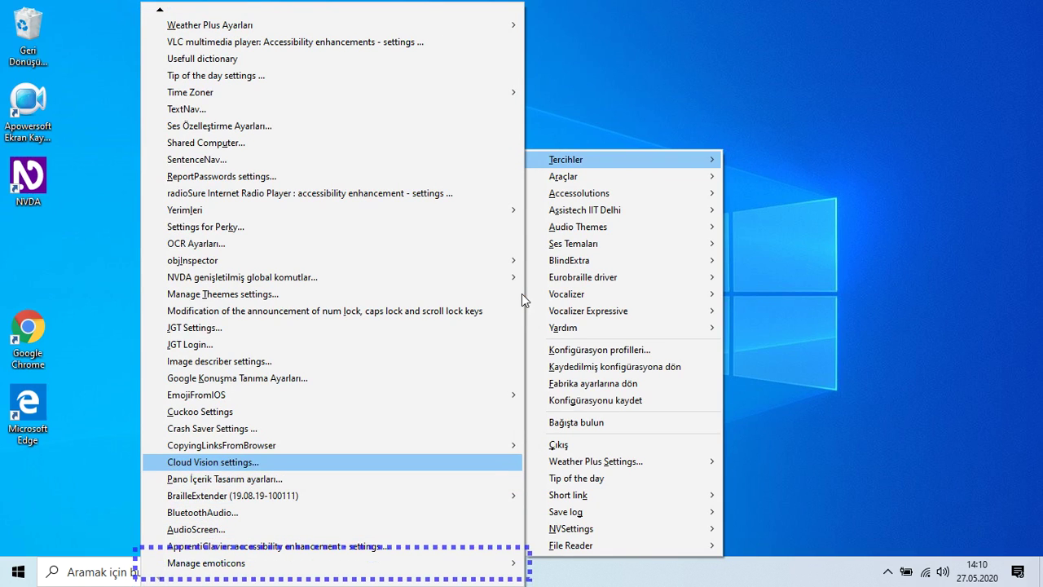
pyautogui.press('Return')
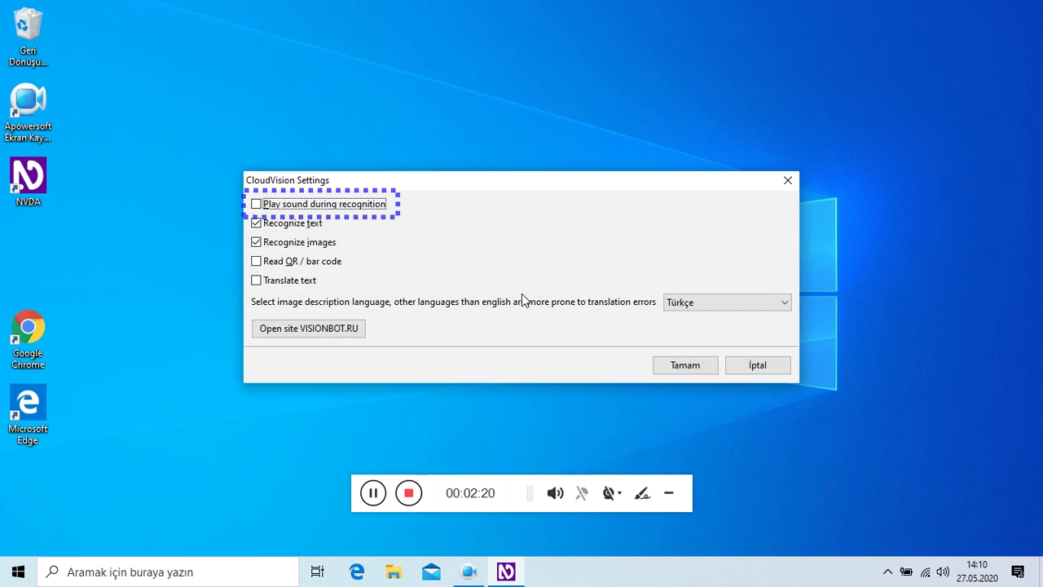
# Review the CloudVision recognition, translation, description language and VISIONBOT.RU site options, and close the settings without saving.
pyautogui.press('Tab')
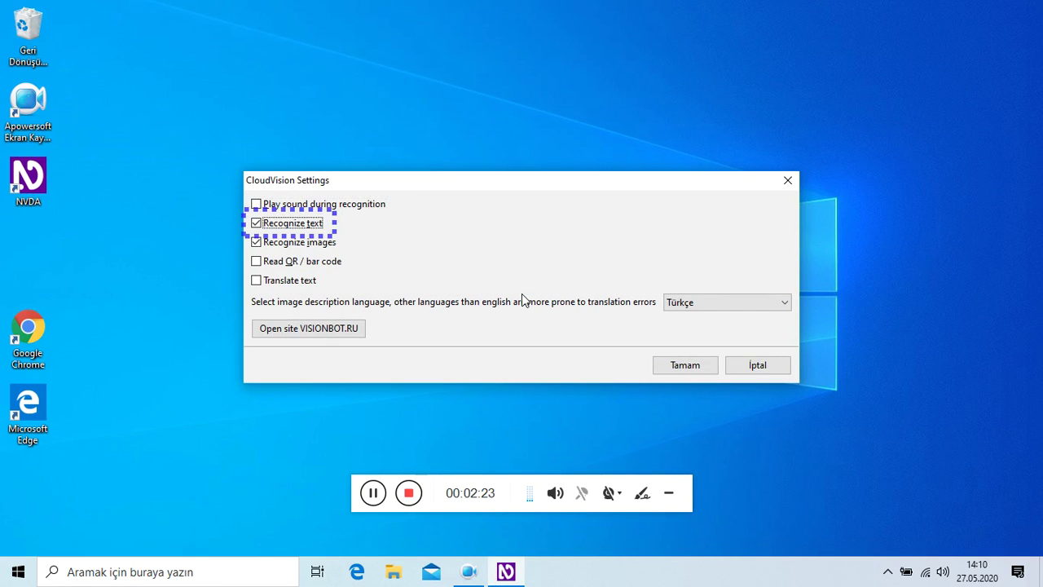
pyautogui.press('Tab')
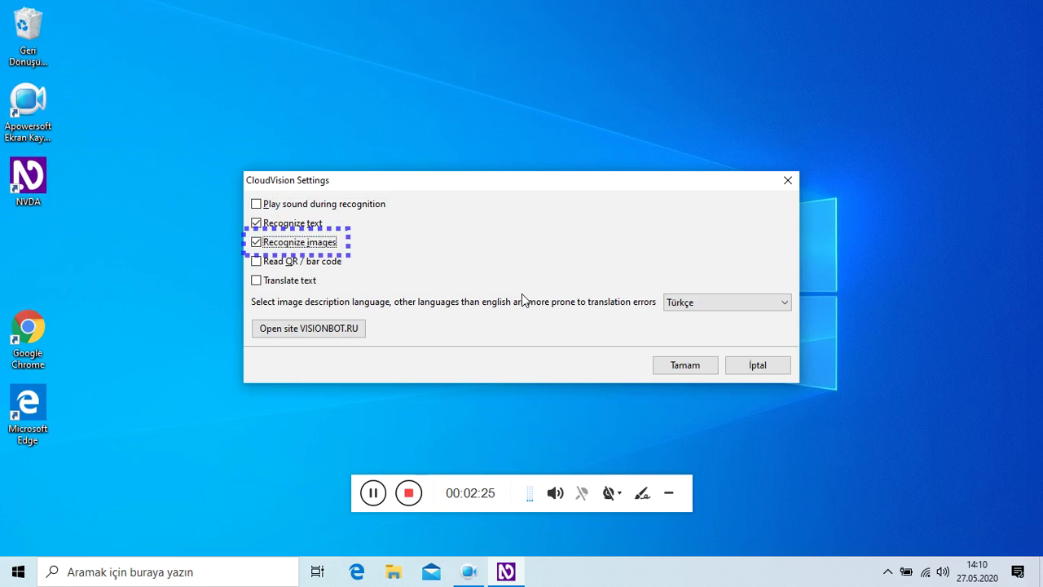
pyautogui.press('Tab')
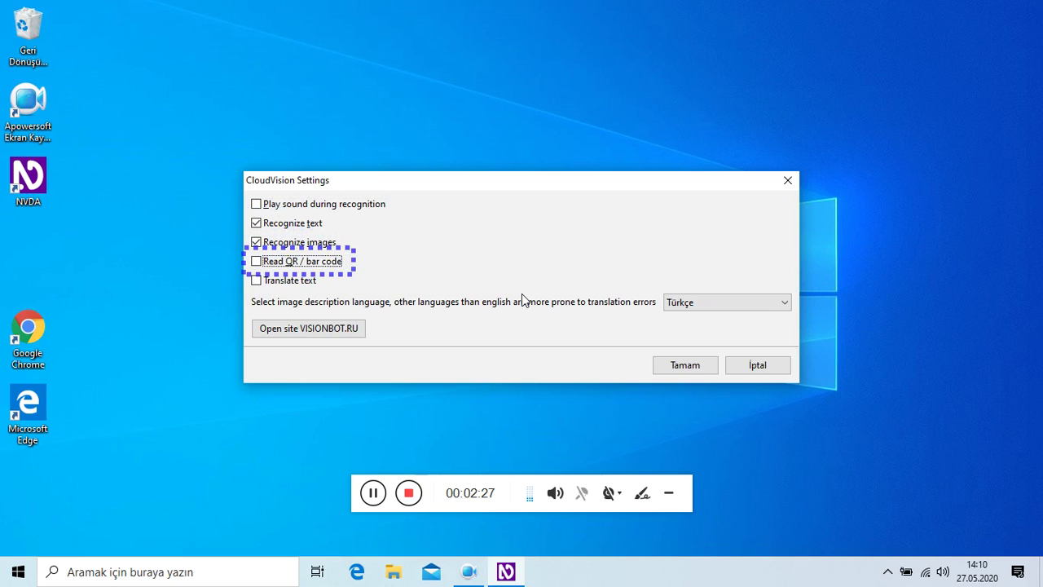
pyautogui.press('Tab')
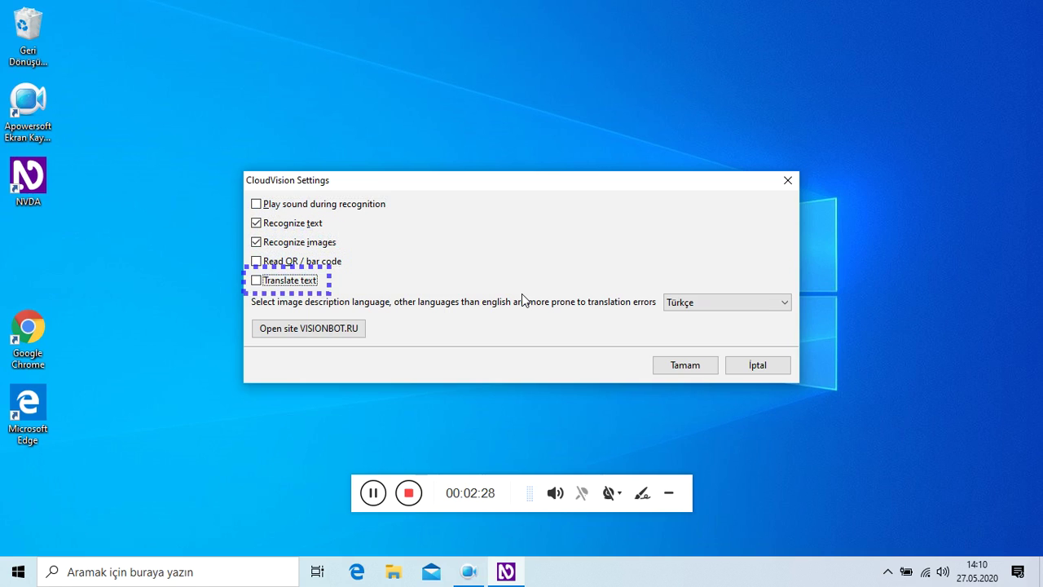
pyautogui.press('Tab')
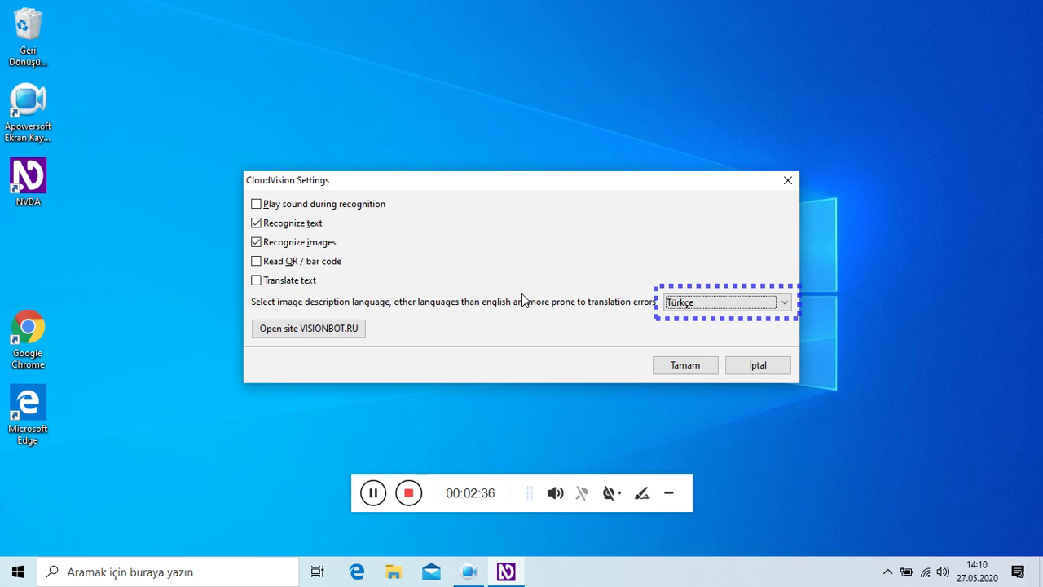
pyautogui.press('Tab')
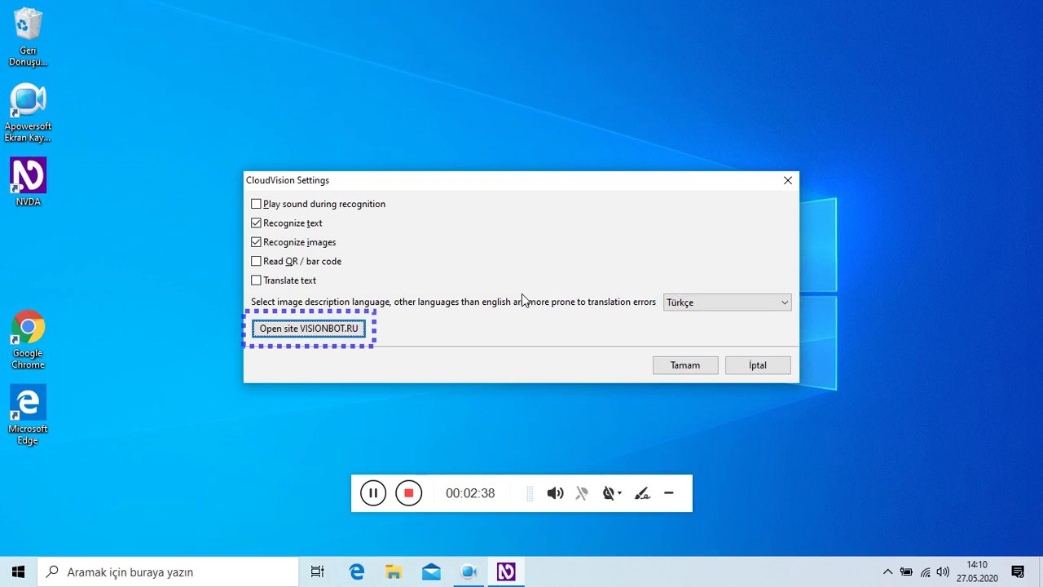
pyautogui.press('Tab')
pyautogui.press('Tab')
pyautogui.press('Return')
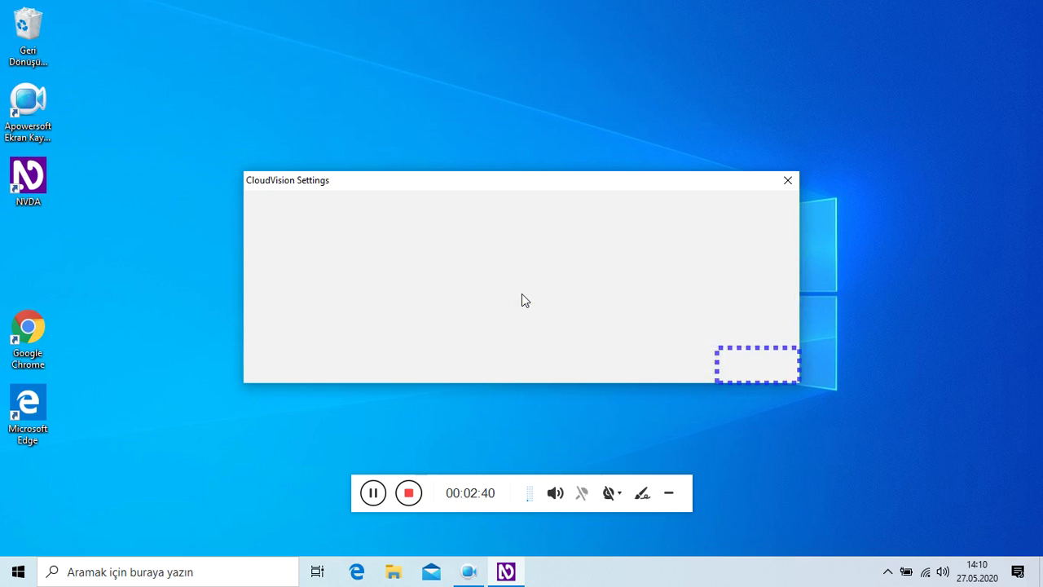
# Open the Usefull dictionary settings from the NVDA preferences.
pyautogui.press('Insert+n')
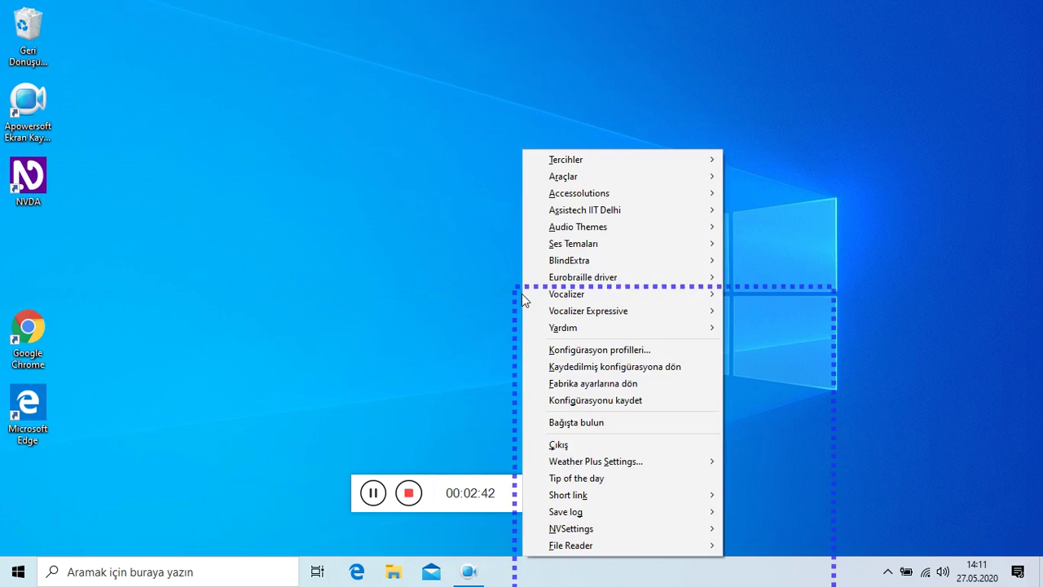
pyautogui.press('Right')
pyautogui.press('Down')
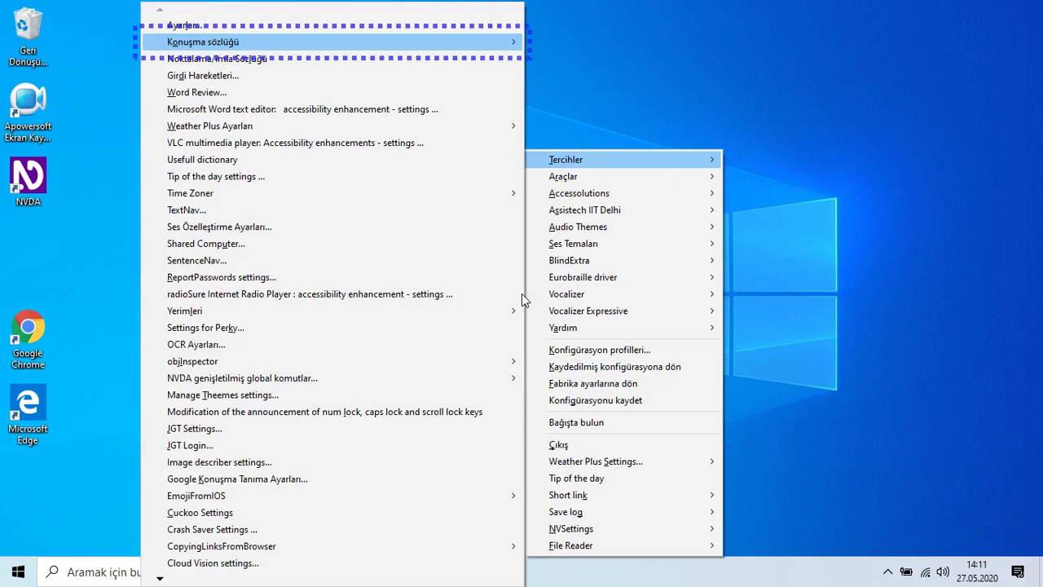
pyautogui.press('Down')
pyautogui.press('Down')
pyautogui.press('Down')
pyautogui.press('Down')
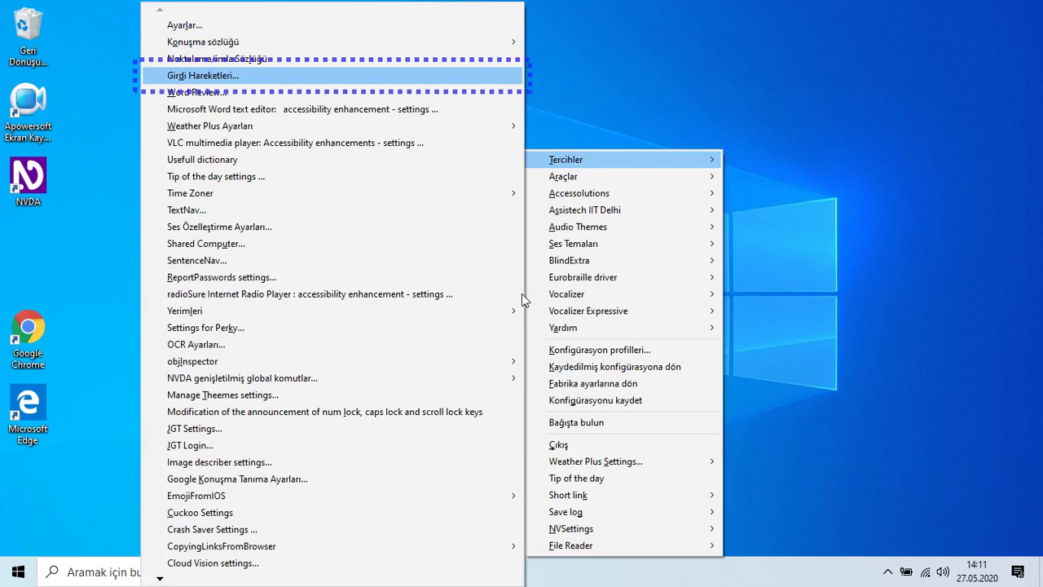
pyautogui.press('Down')
pyautogui.press('Down')
pyautogui.press('Down')
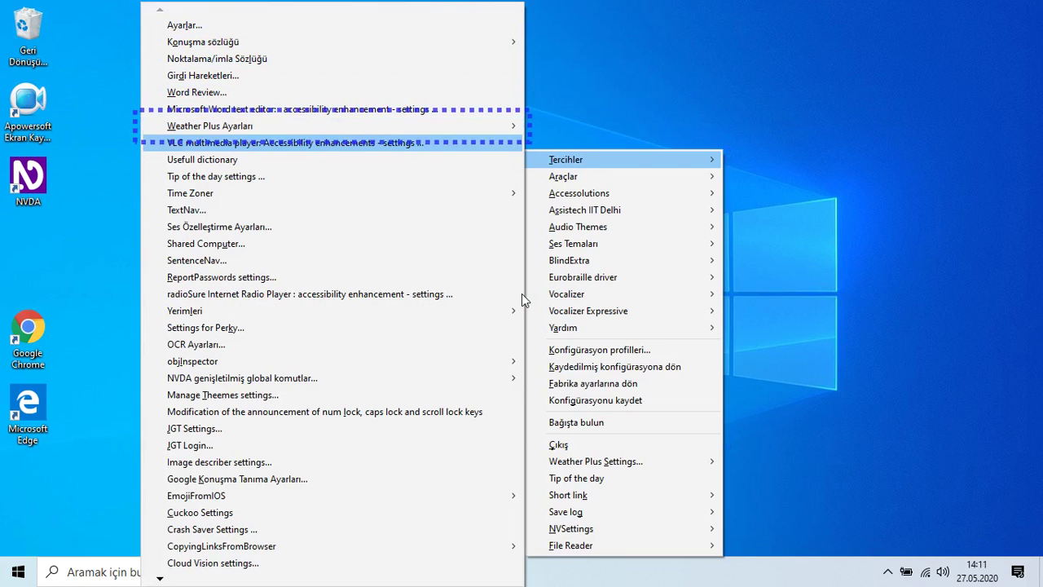
pyautogui.press('Down')
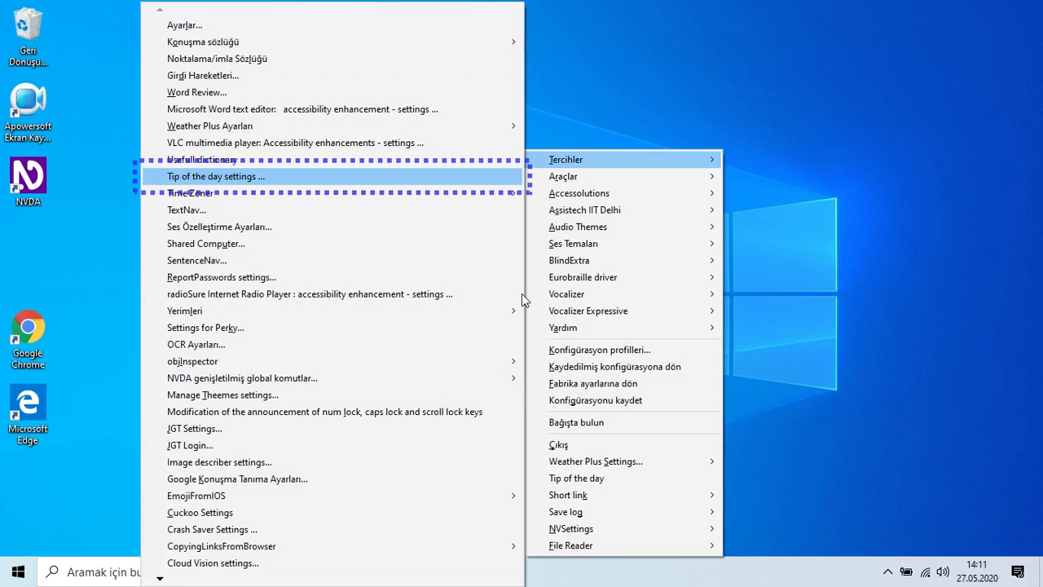
pyautogui.press('Up')
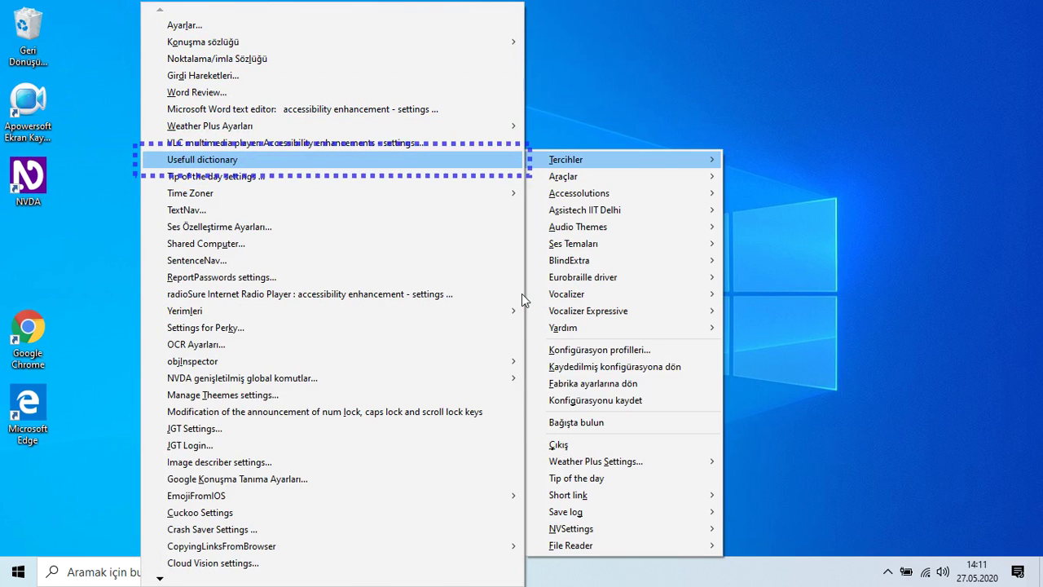
pyautogui.press('Return')
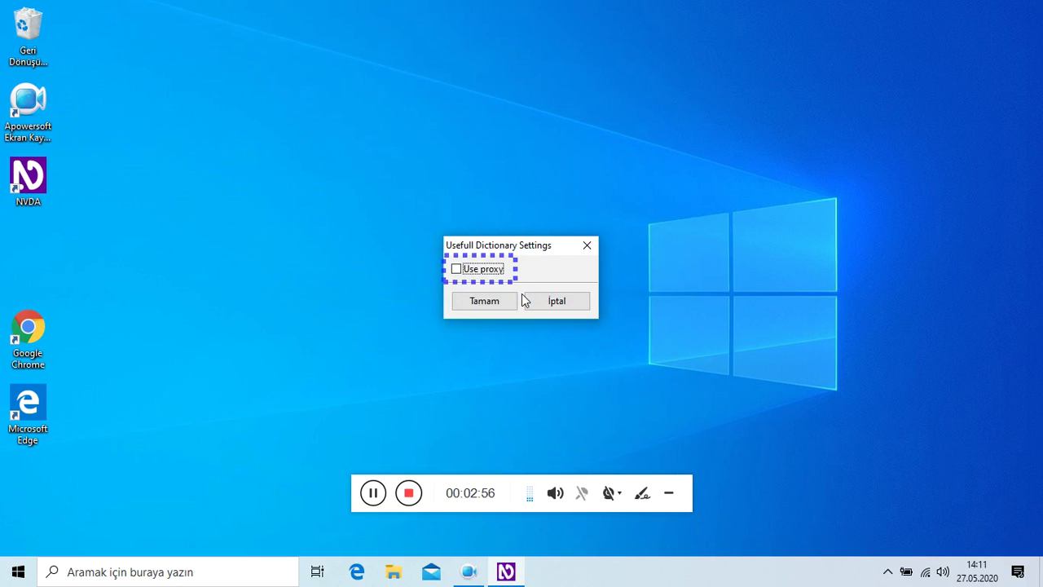
# Check the proxy option in the Usefull Dictionary settings and close them without saving.
pyautogui.press('Tab')
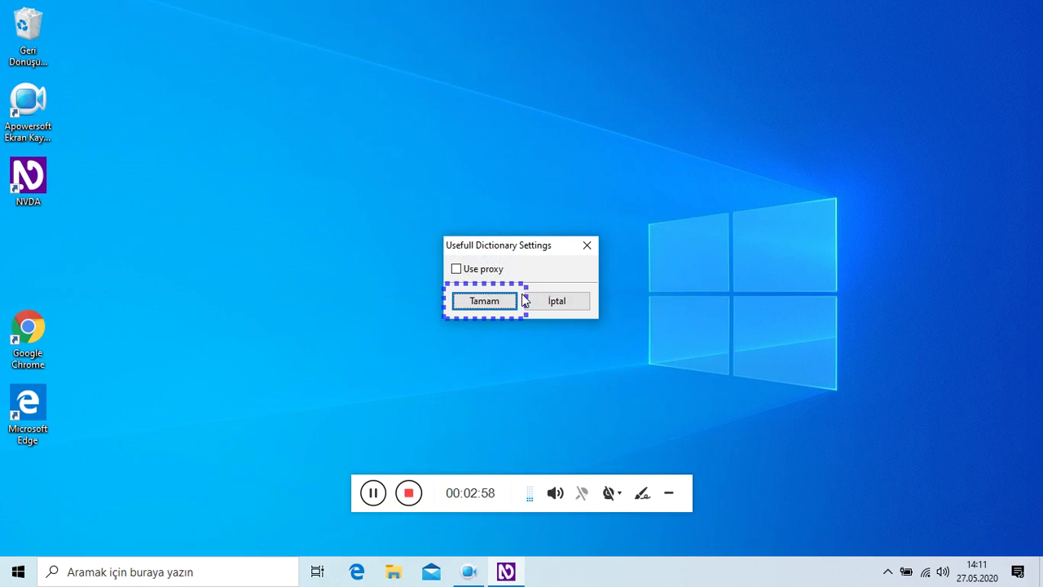
pyautogui.press('Tab')
pyautogui.press('Return')
# Look through the add-on entries in the NVDA preferences, from Tip of the day settings to Google Konuşma Tanıma Ayarları.
pyautogui.press('insert+n')
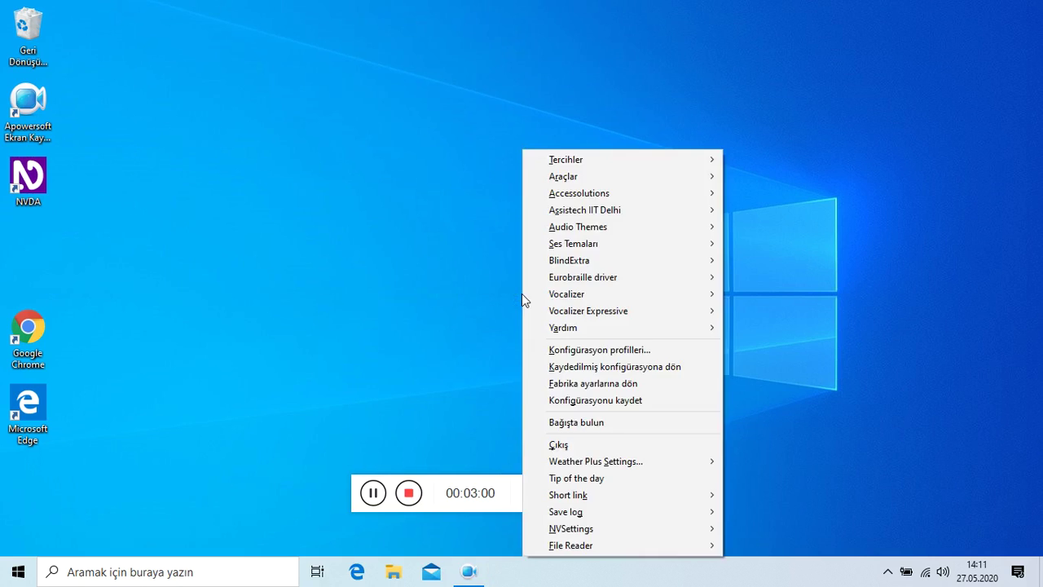
pyautogui.press('Down')
pyautogui.press('Right')
pyautogui.press('Down')
pyautogui.press('Down')
pyautogui.press('Down')
pyautogui.press('Down')
pyautogui.press('Down')
pyautogui.press('Down')
pyautogui.press('Down')
pyautogui.press('Down')
pyautogui.press('Down')
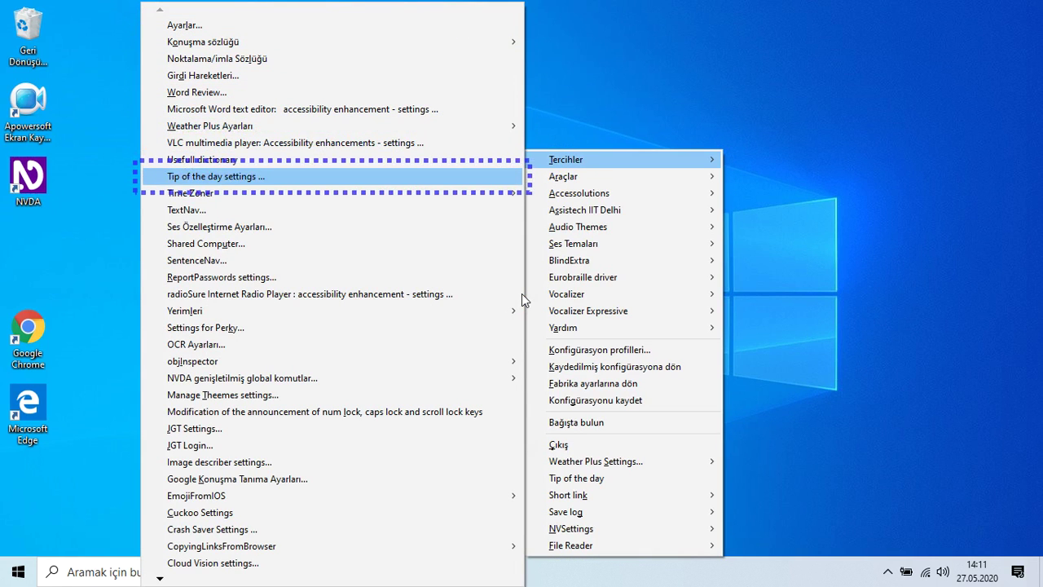
pyautogui.press('Down')
pyautogui.press('Down')
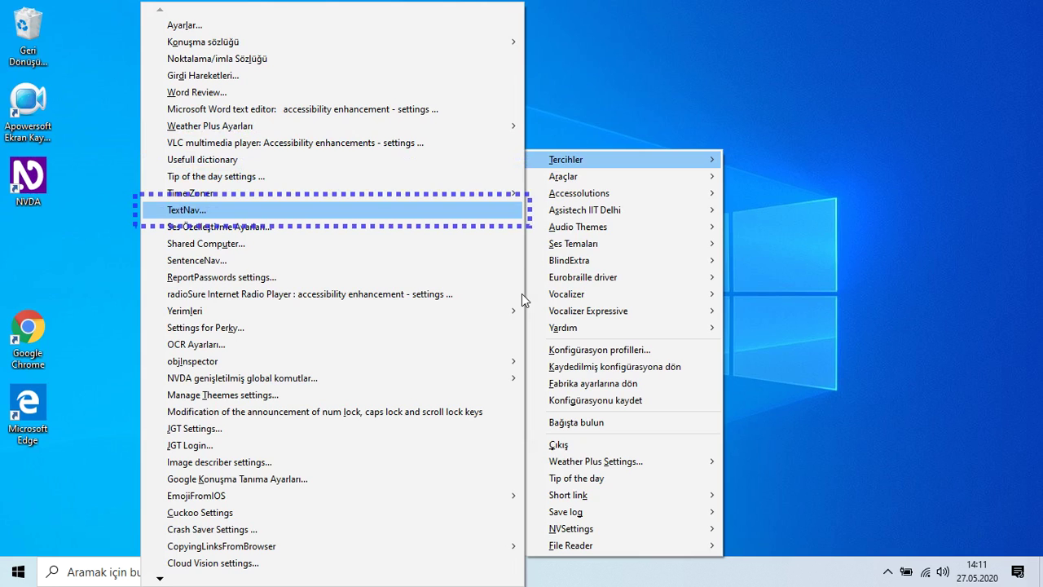
pyautogui.press('Down')
pyautogui.press('Down')
pyautogui.press('Down')
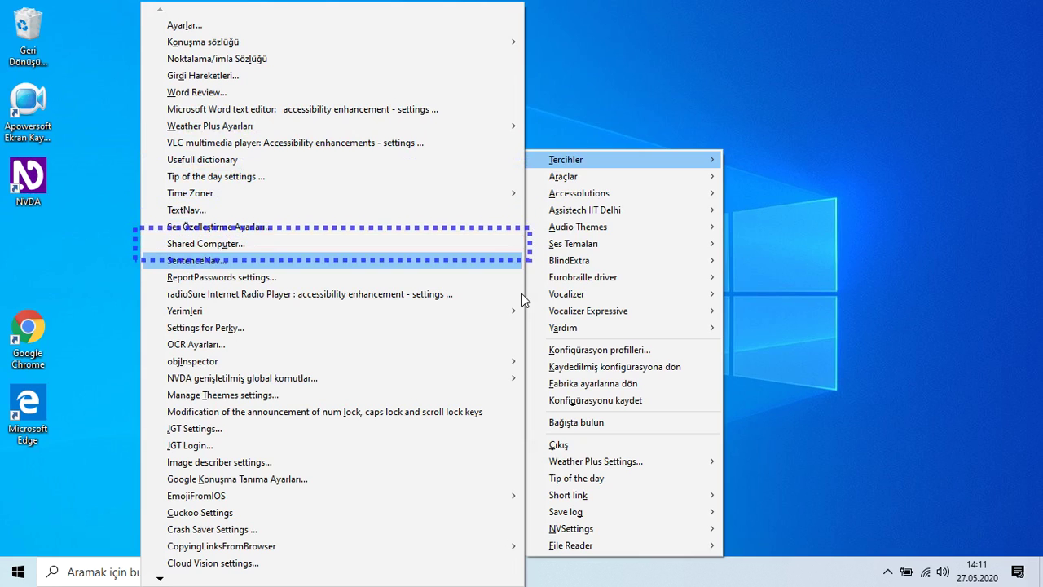
pyautogui.press('Down')
pyautogui.press('Down')
pyautogui.press('Down')
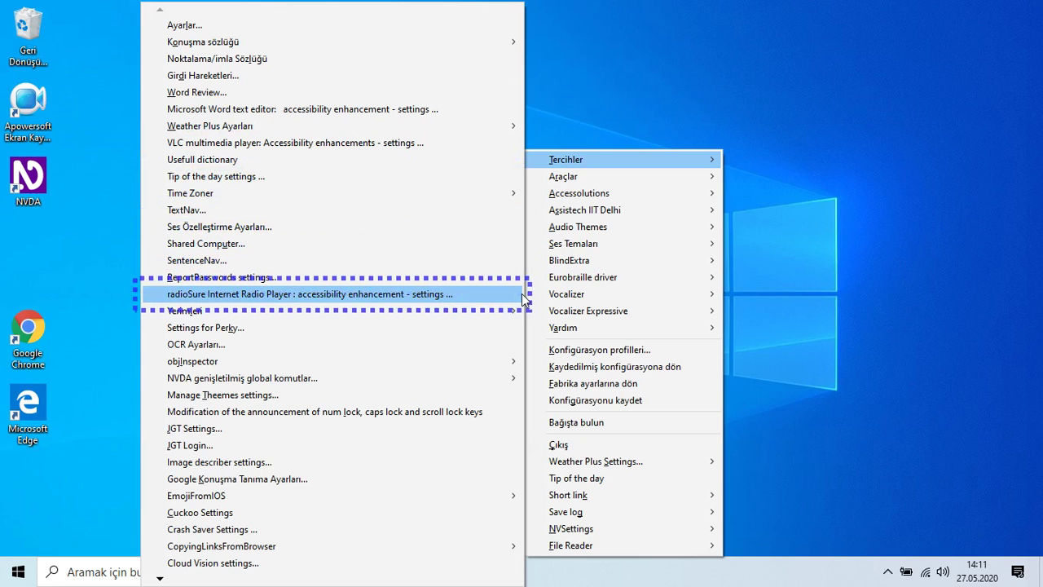
pyautogui.press('Down')
pyautogui.press('Down')
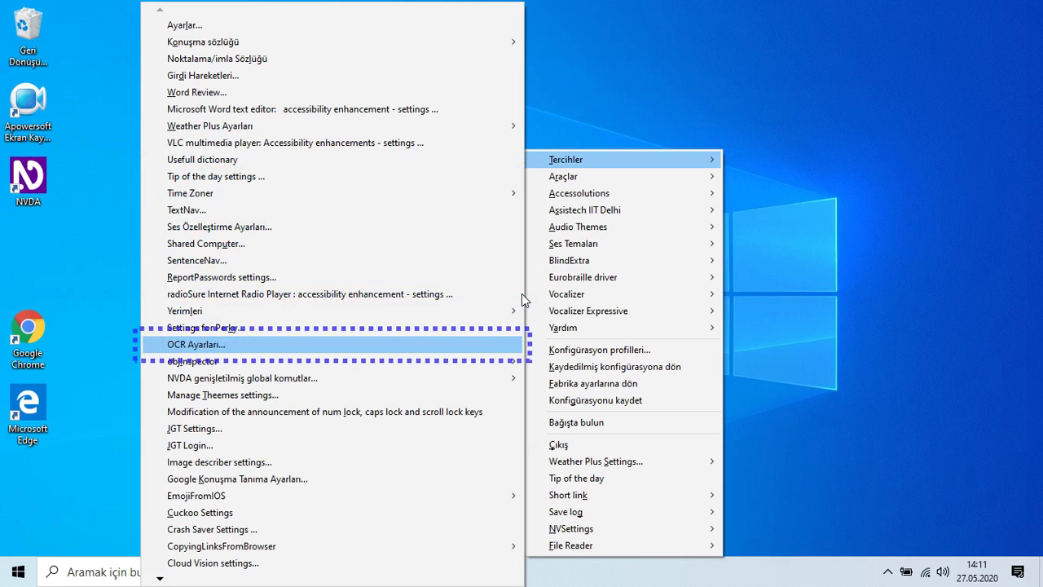
pyautogui.press('Up')
pyautogui.press('Down')
pyautogui.press('Down')
pyautogui.press('Down')
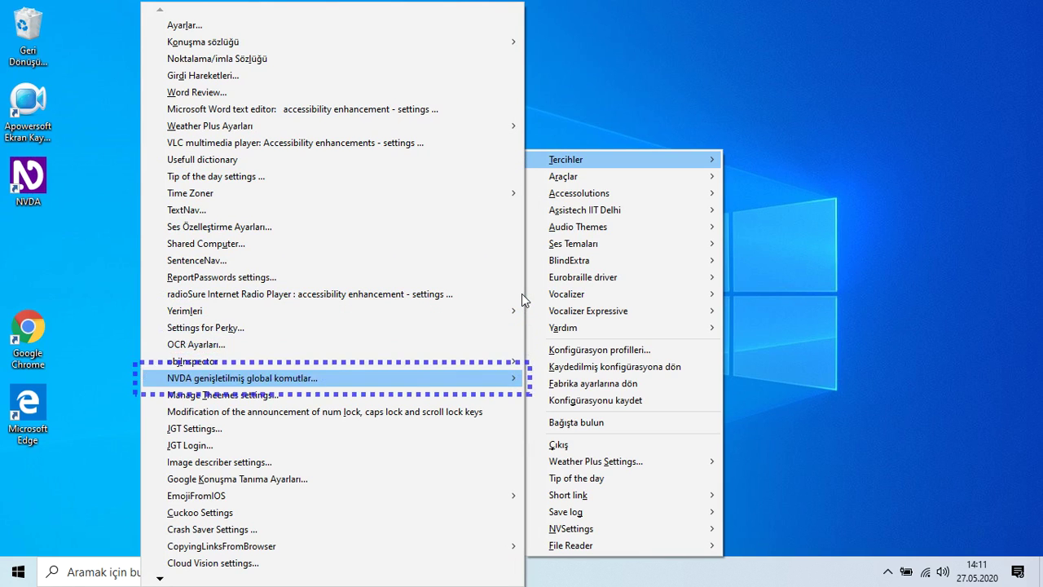
pyautogui.press('Down')
pyautogui.press('Down')
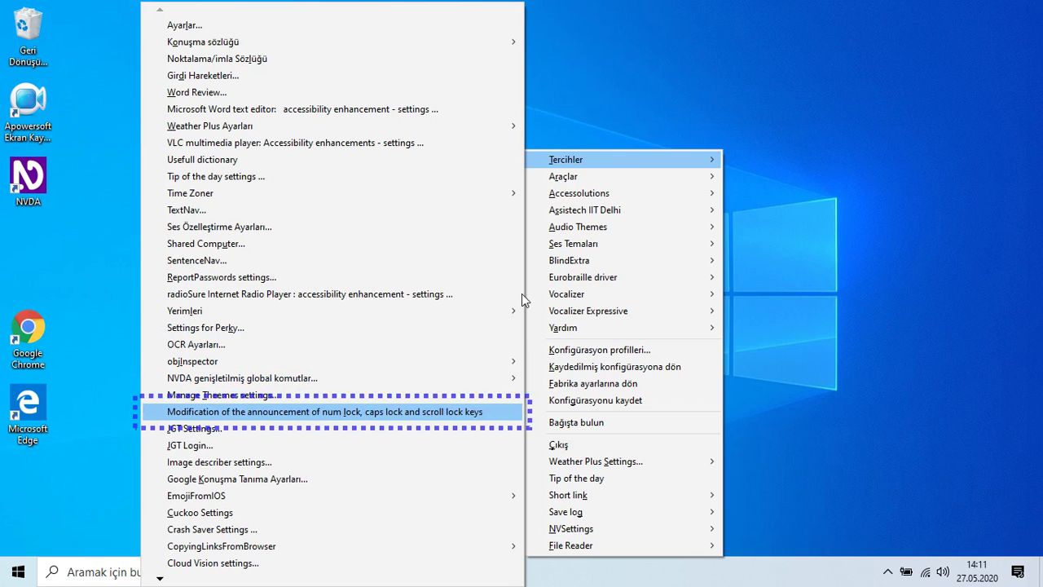
pyautogui.press('Down')
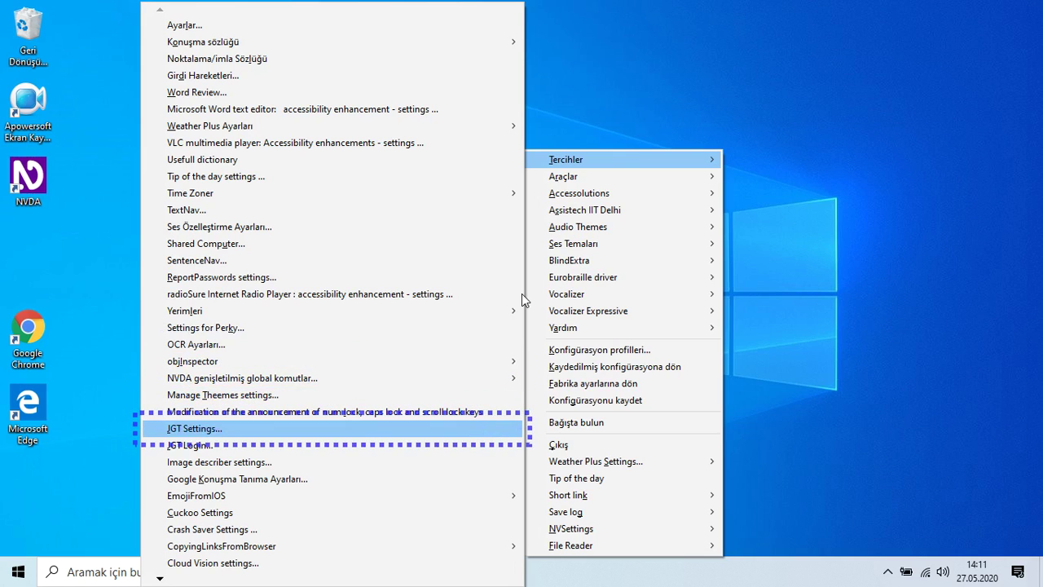
pyautogui.press('Down')
pyautogui.press('Down')
pyautogui.press('Down')
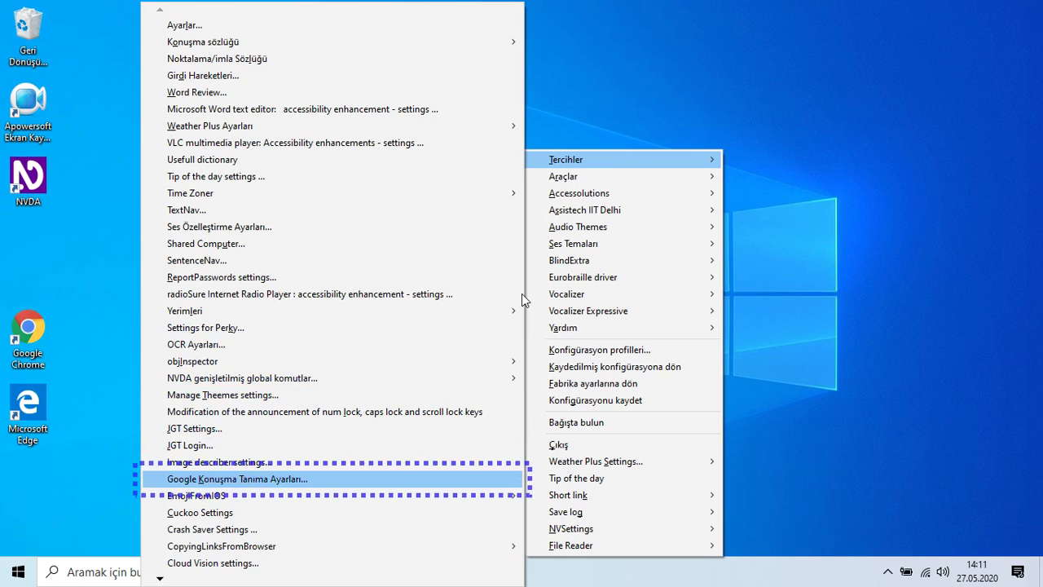
# Review the EmojiFromIOS entries for options, user dictionaries, the emoji dictionary and help, and open its Options.
pyautogui.press('Down')
pyautogui.press('Right')
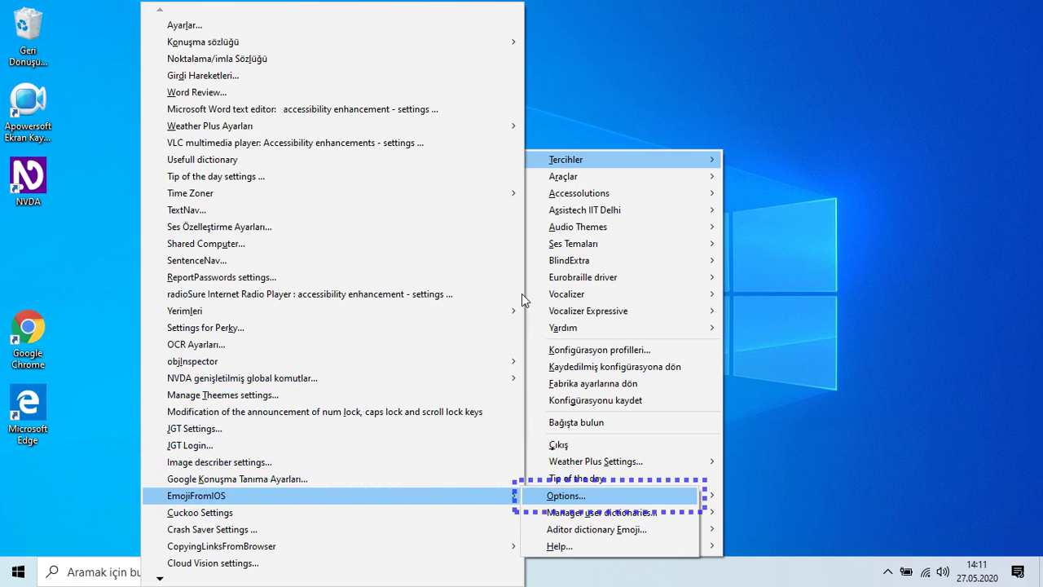
pyautogui.press('Down')
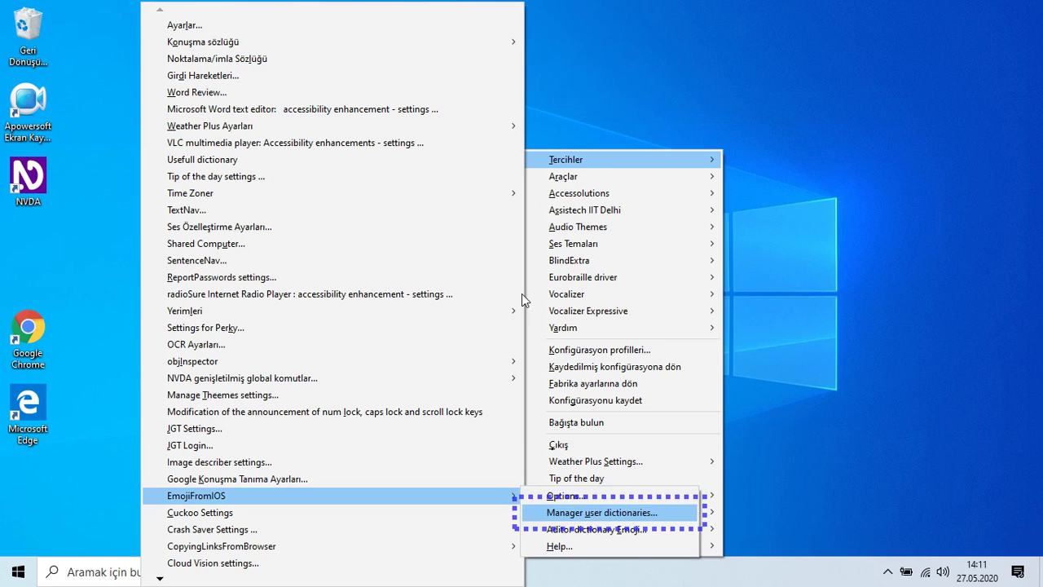
pyautogui.press('Down')
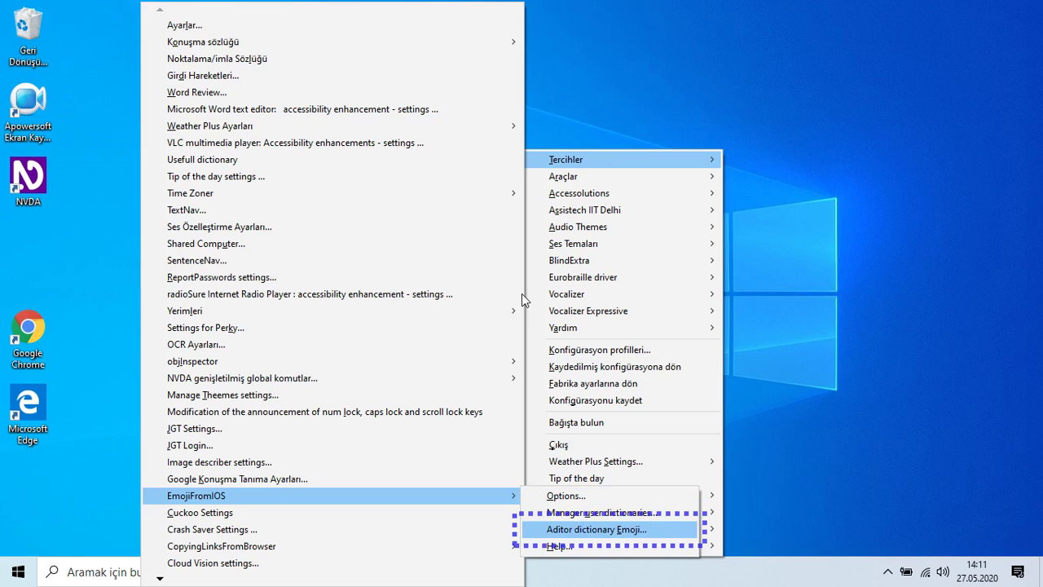
pyautogui.press('Down')
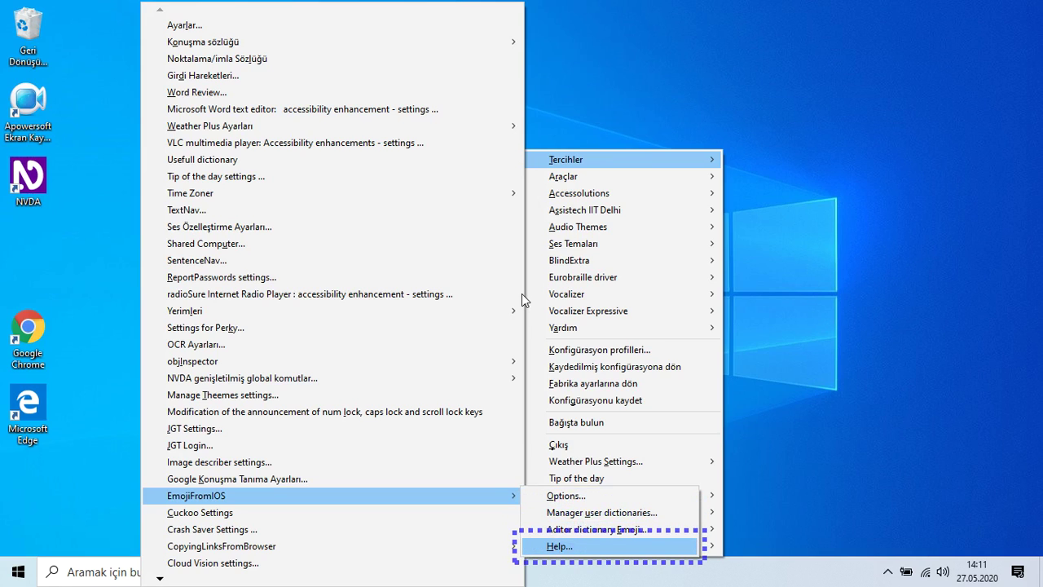
pyautogui.press('Down')
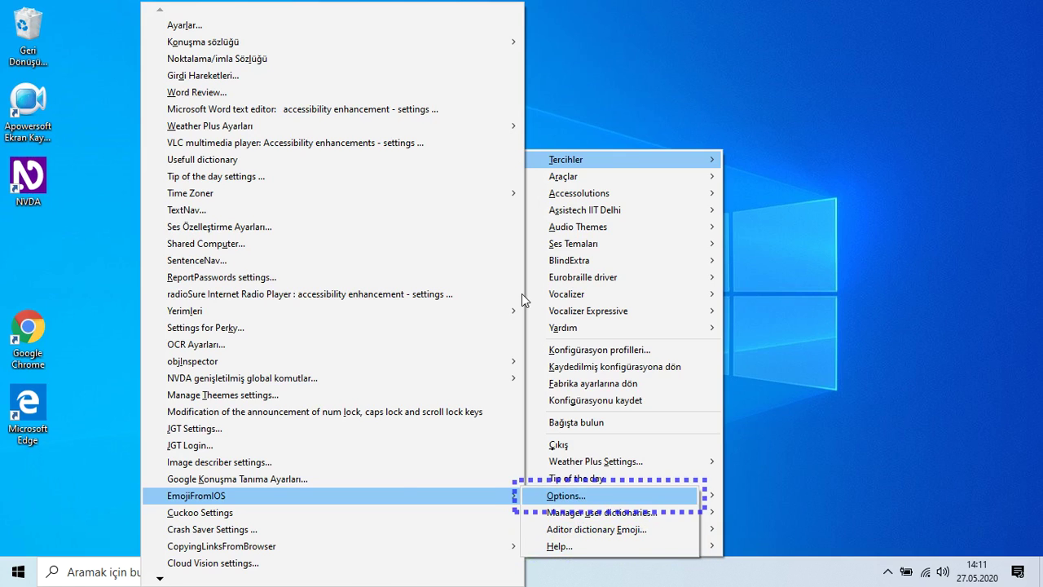
pyautogui.press('Return')
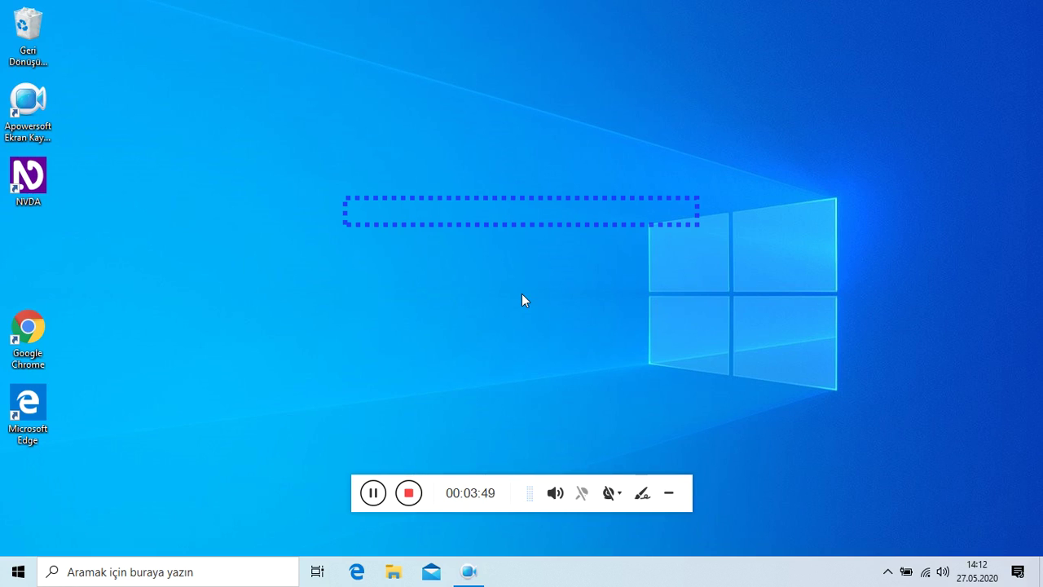
pyautogui.press('Down')
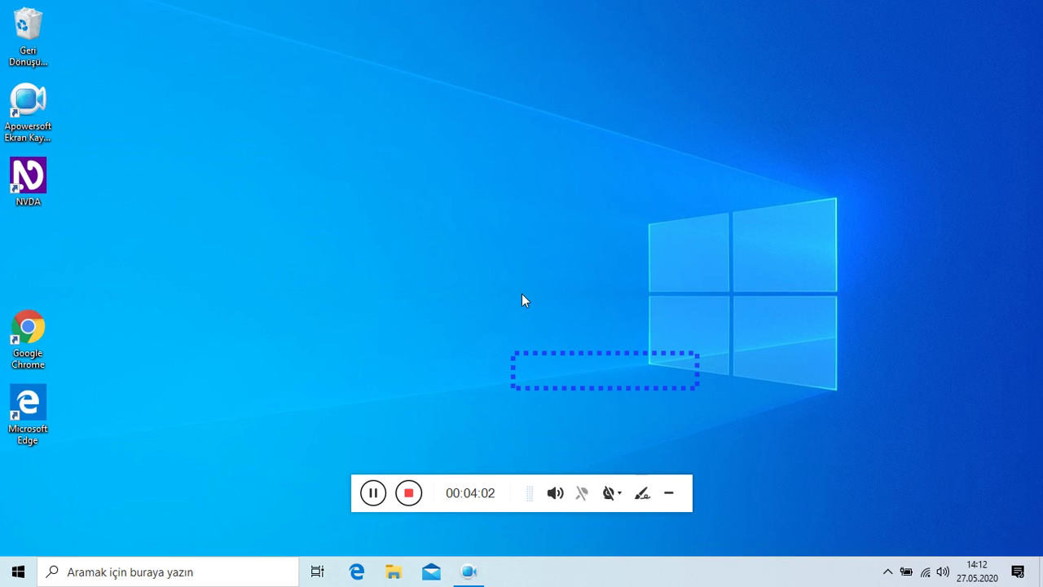
# Open the Options of the CopyingLinksFromBrowser add-on from the NVDA preferences.
pyautogui.press('Insert+n')
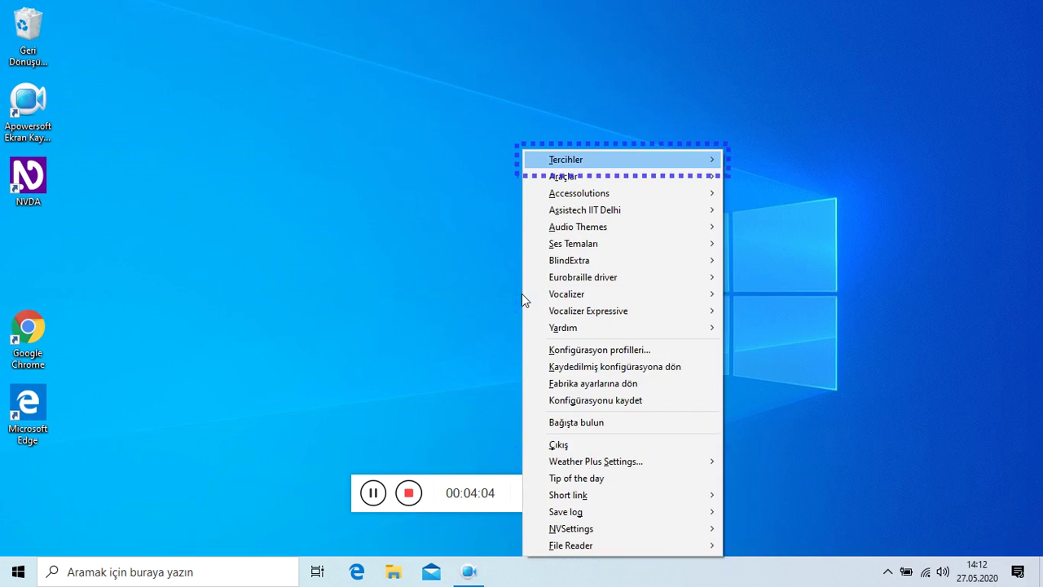
pyautogui.press('Right')
pyautogui.press('Down')
pyautogui.press('Down')
pyautogui.press('Down')
pyautogui.press('Down')
pyautogui.press('Down')
pyautogui.press('Down')
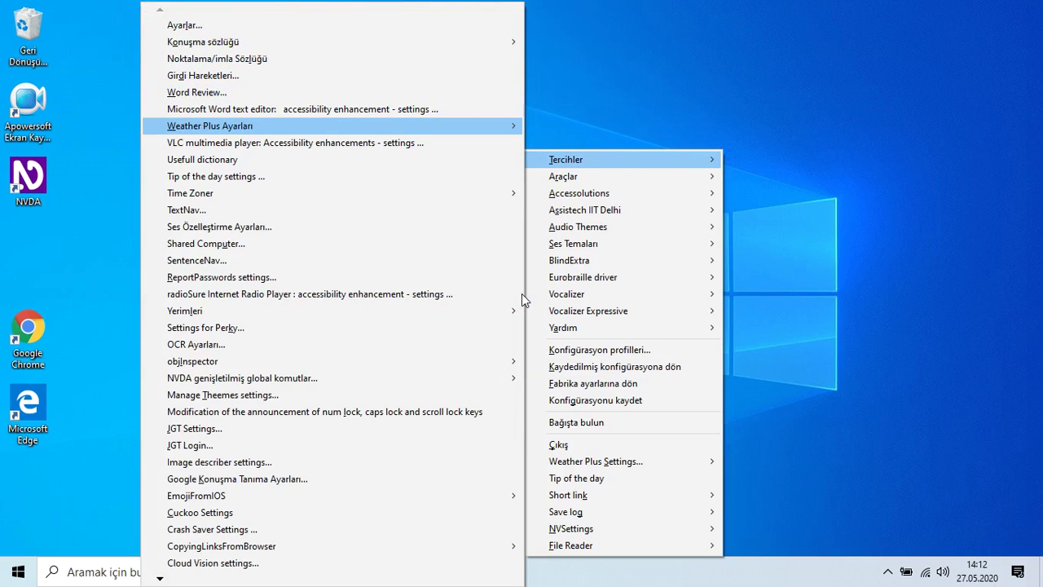
pyautogui.press('Down')
pyautogui.press('Down')
pyautogui.press('Down')
pyautogui.press('Down')
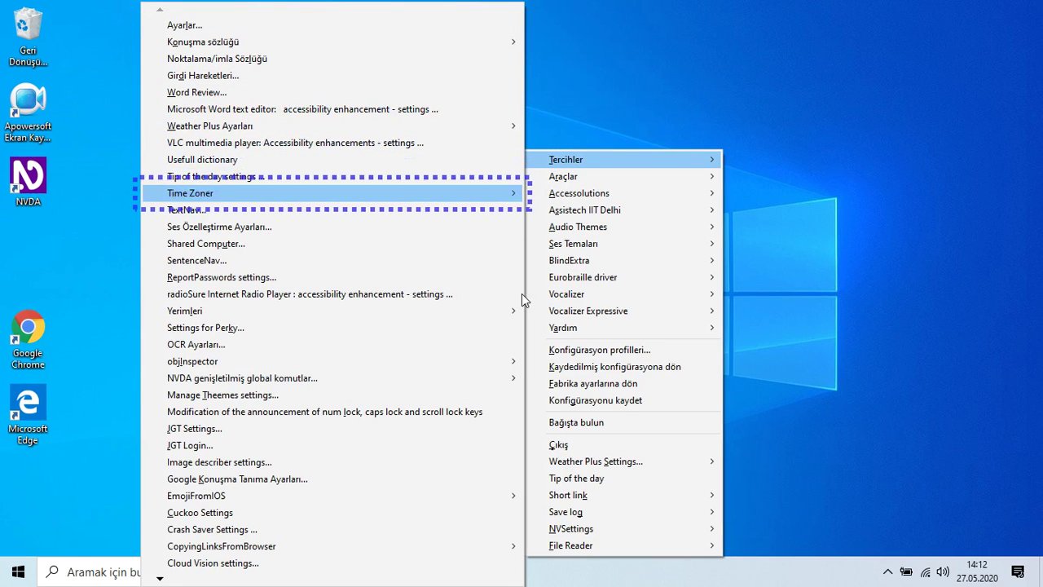
pyautogui.press('Down')
pyautogui.press('Down')
pyautogui.press('Down')
pyautogui.press('Down')
pyautogui.press('Down')
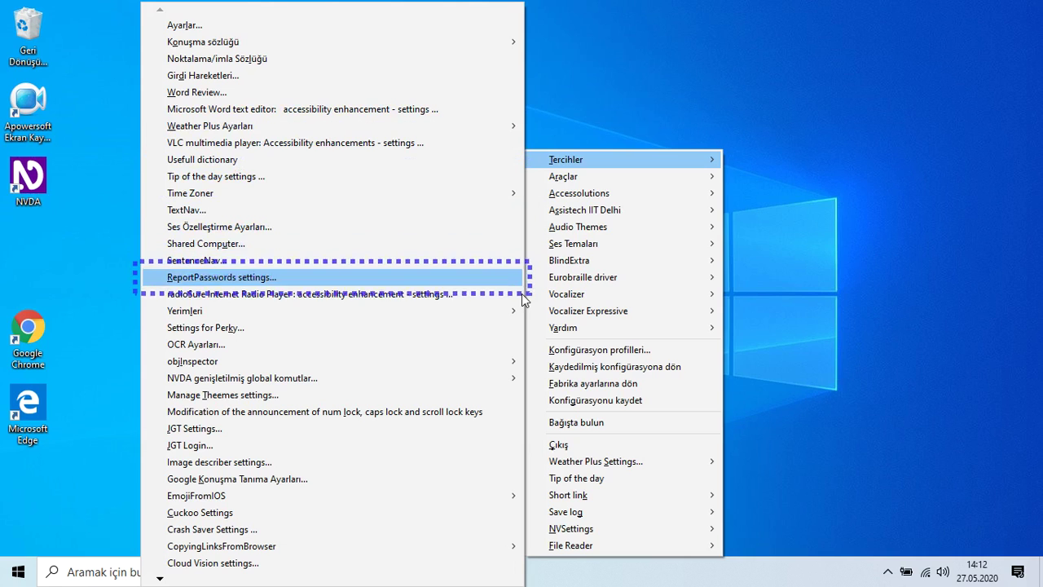
pyautogui.press('Down')
pyautogui.press('Down')
pyautogui.press('Down')
pyautogui.press('Down')
pyautogui.press('Down')
pyautogui.press('Down')
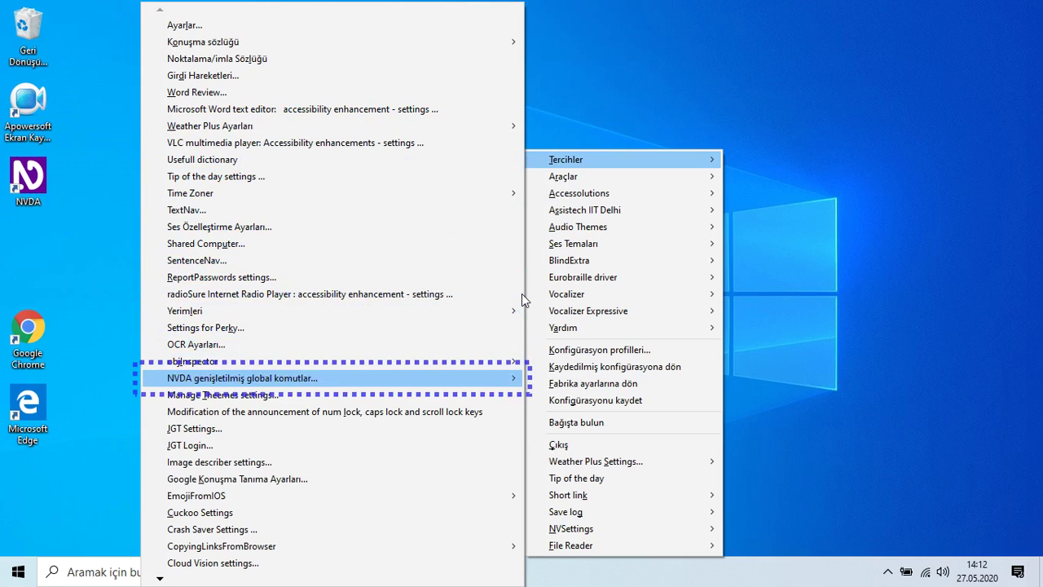
pyautogui.press('Down')
pyautogui.press('Down')
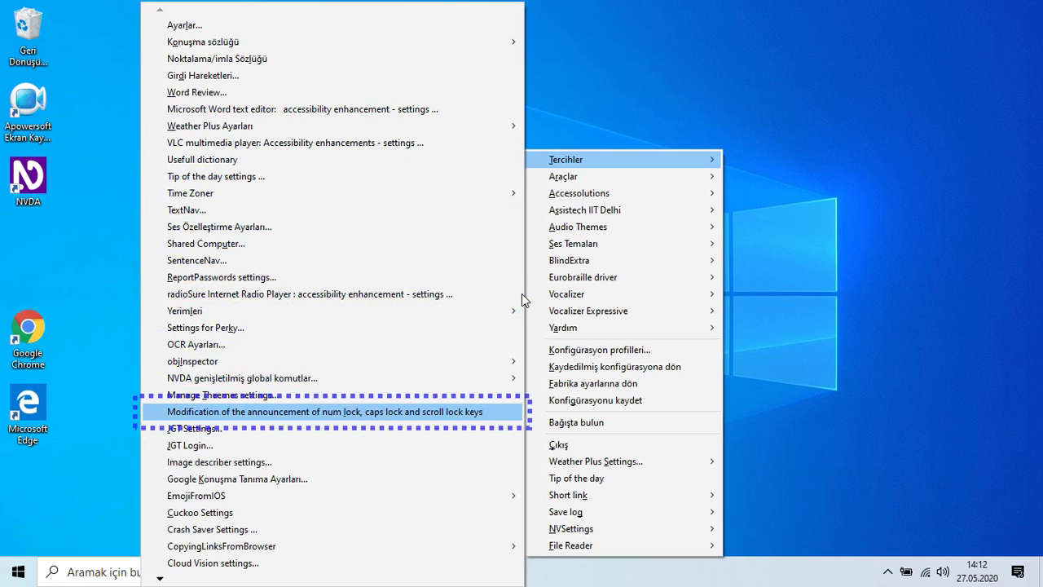
pyautogui.press('Down')
pyautogui.press('Down')
pyautogui.press('Down')
pyautogui.press('Down')
pyautogui.press('Down')
pyautogui.press('Down')
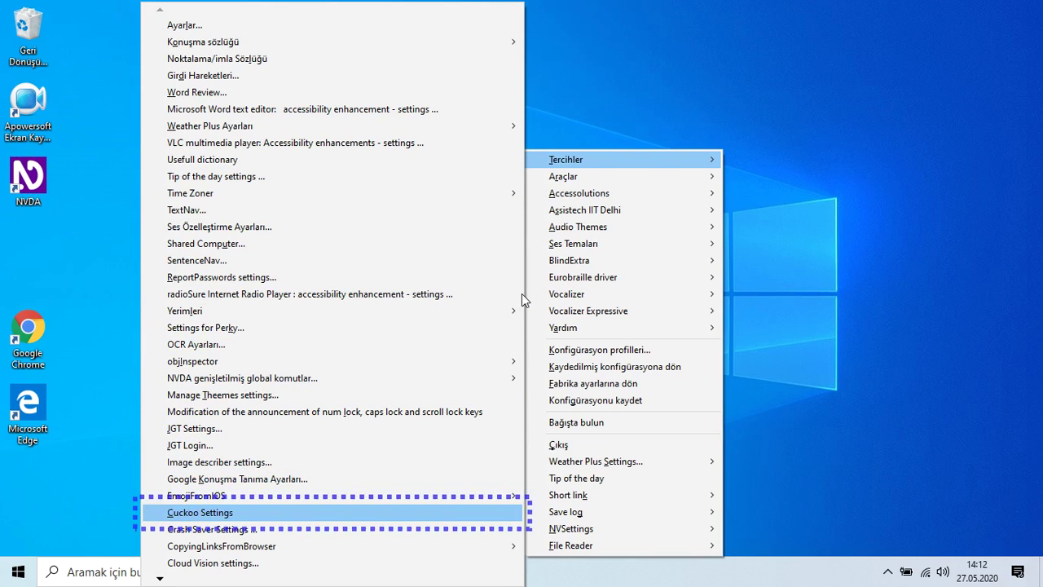
pyautogui.press('Down')
pyautogui.press('Down')
pyautogui.press('Down')
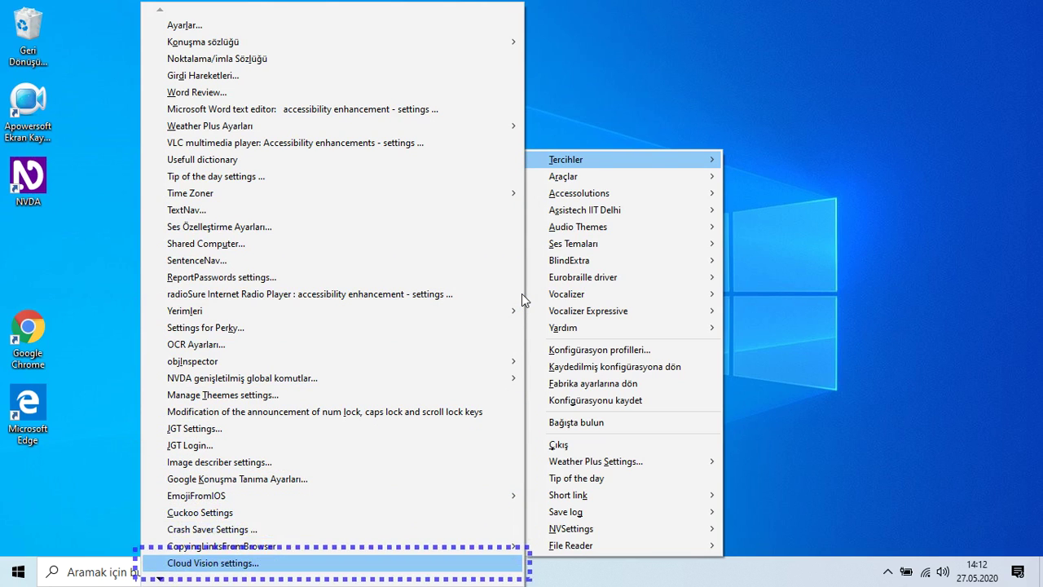
pyautogui.press('Up')
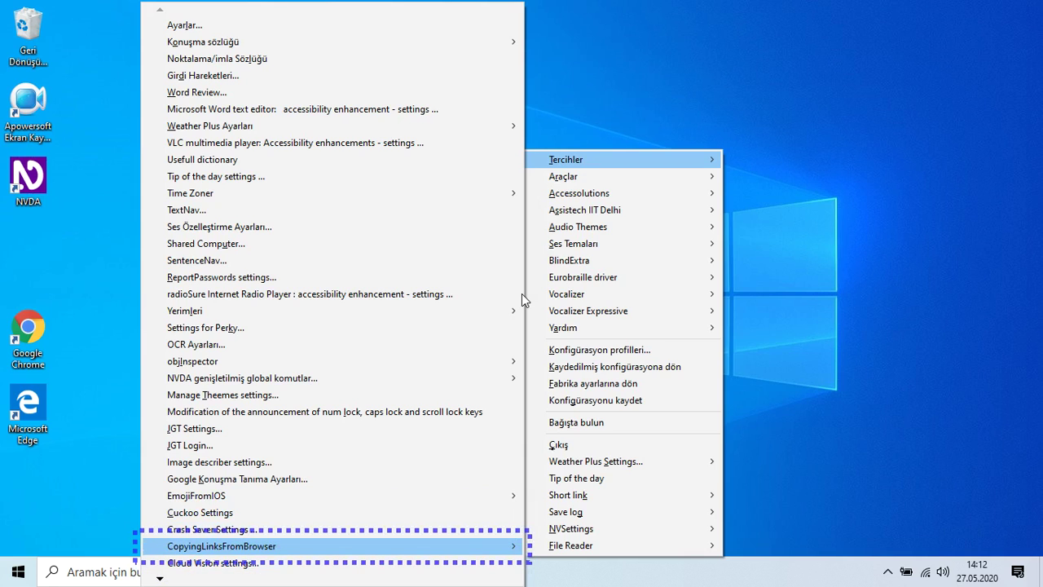
pyautogui.press('Right')
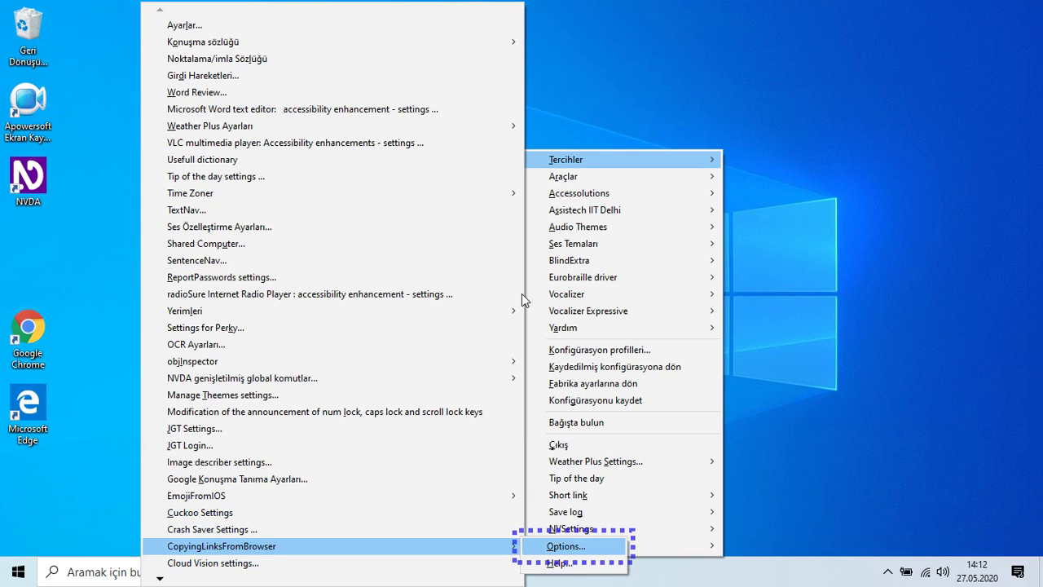
pyautogui.press('Return')
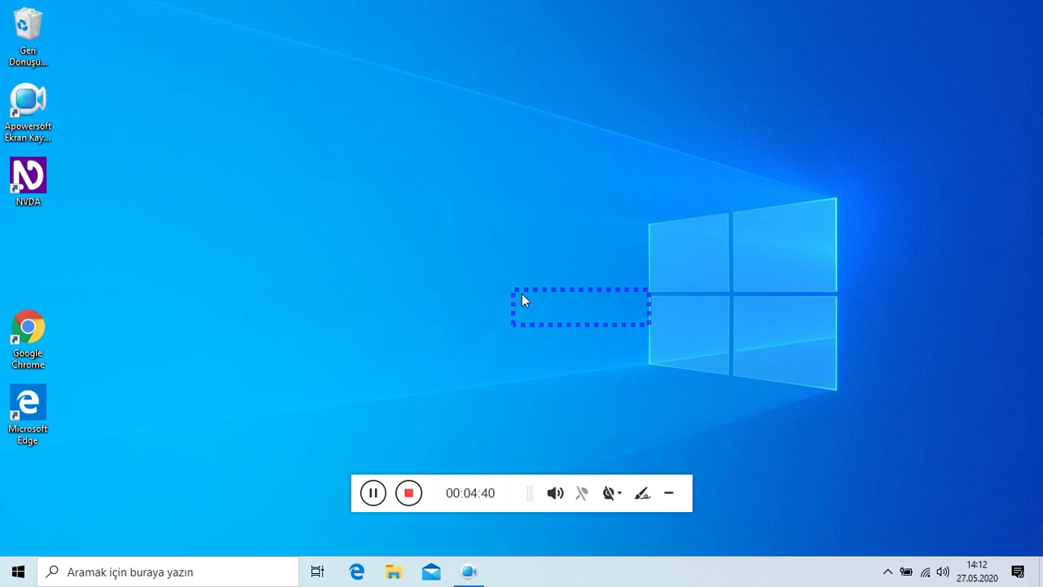
# Reopen the Cloud Vision settings from the NVDA preferences.
pyautogui.press('Insert+n')
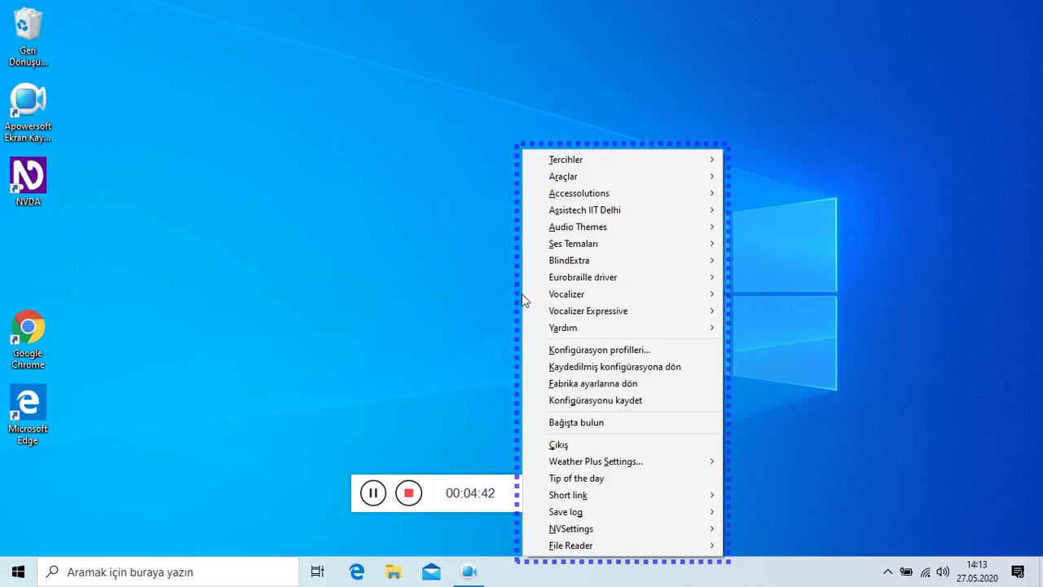
pyautogui.press('Right')
pyautogui.press('Down')
pyautogui.press('Down')
pyautogui.press('Down')
pyautogui.press('Down')
pyautogui.press('Down')
pyautogui.press('Down')
pyautogui.press('Down')
pyautogui.press('Down')
pyautogui.press('Down')
pyautogui.press('Down')
pyautogui.press('Down')
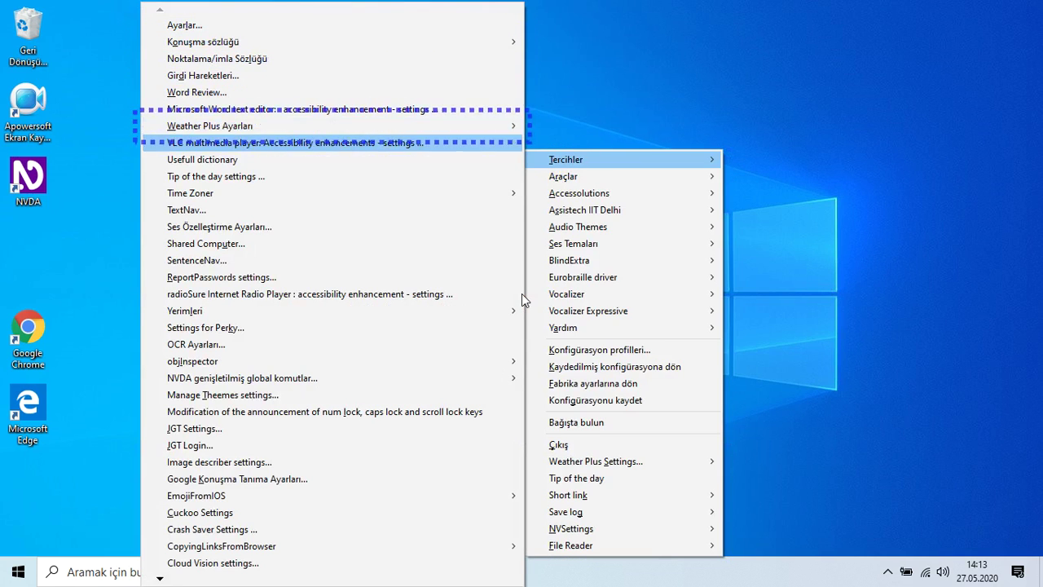
pyautogui.press('Down')
pyautogui.press('Down')
pyautogui.press('Down')
pyautogui.press('Down')
pyautogui.press('Down')
pyautogui.press('Down')
pyautogui.press('Down')
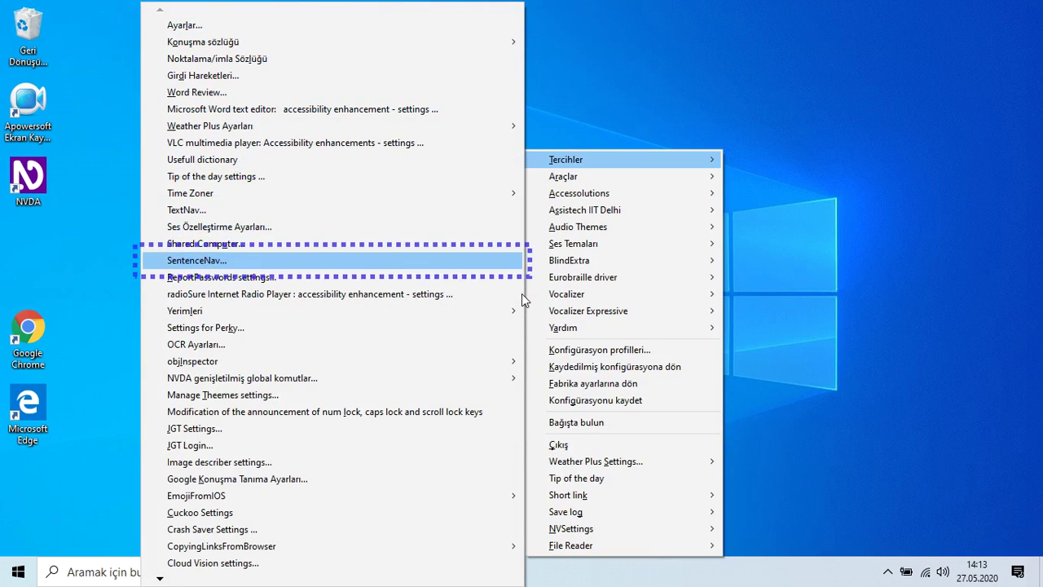
pyautogui.press('Down')
pyautogui.press('Down')
pyautogui.press('Down')
pyautogui.press('Down')
pyautogui.press('Down')
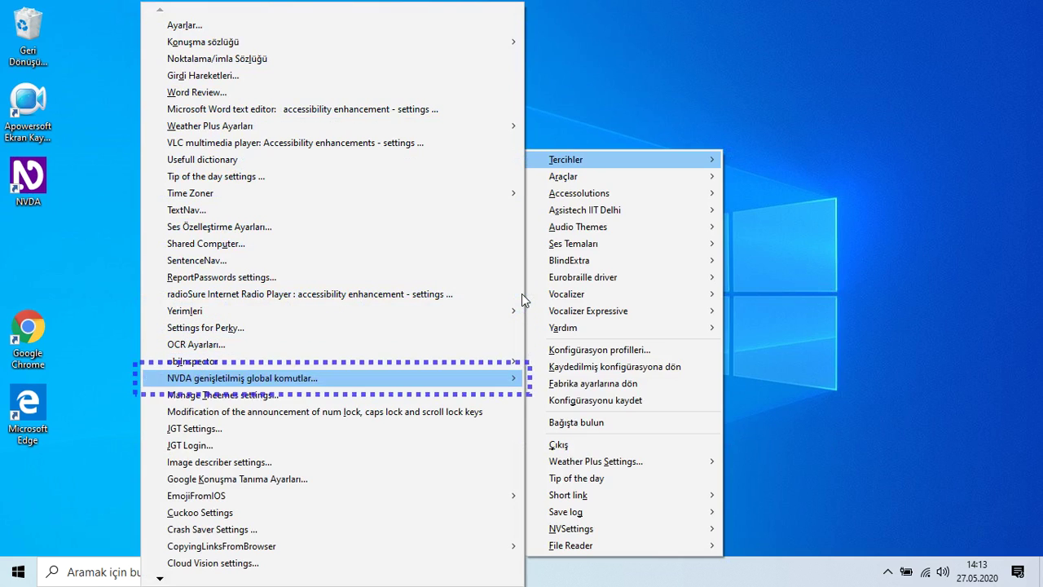
pyautogui.press('Down')
pyautogui.press('Down')
pyautogui.press('Down')
pyautogui.press('Down')
pyautogui.press('Down')
pyautogui.press('Down')
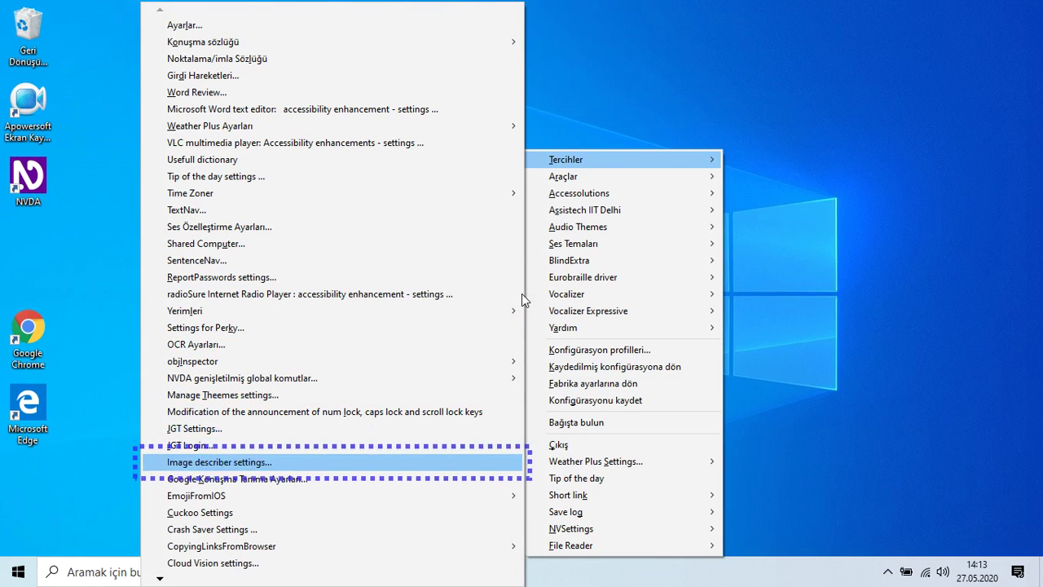
pyautogui.press('Down')
pyautogui.press('Down')
pyautogui.press('Down')
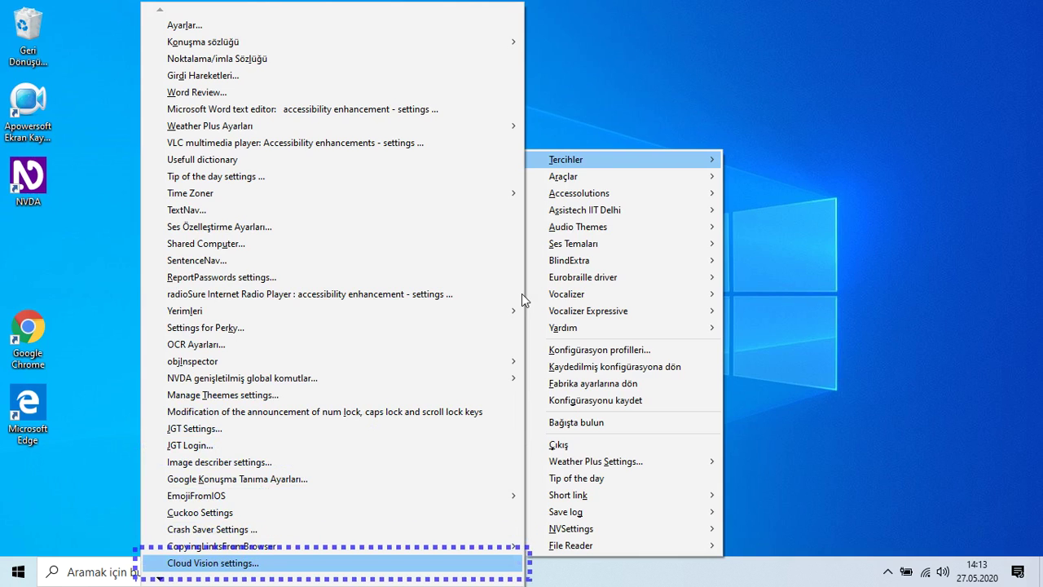
pyautogui.press('Return')
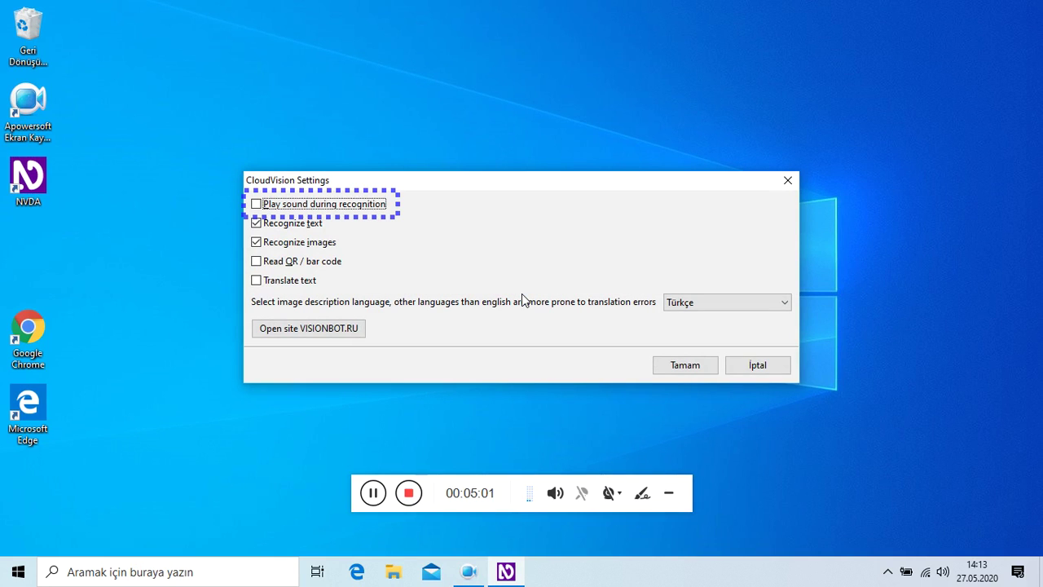
# Review the CloudVision options for recognition sound, text, images, QR / bar code and text translation, and close the settings without changes.
pyautogui.press('Tab')
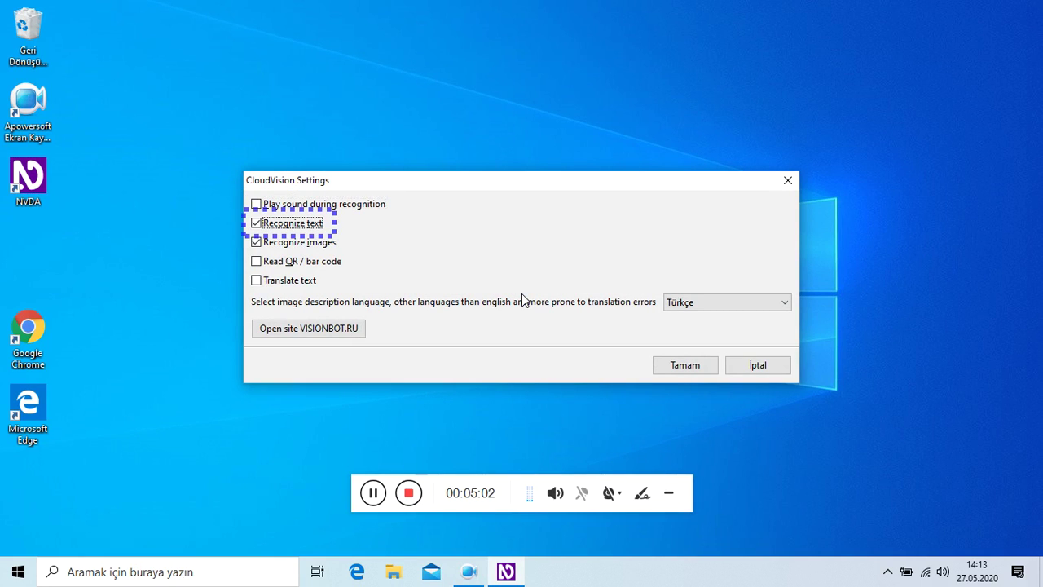
pyautogui.press('Tab')
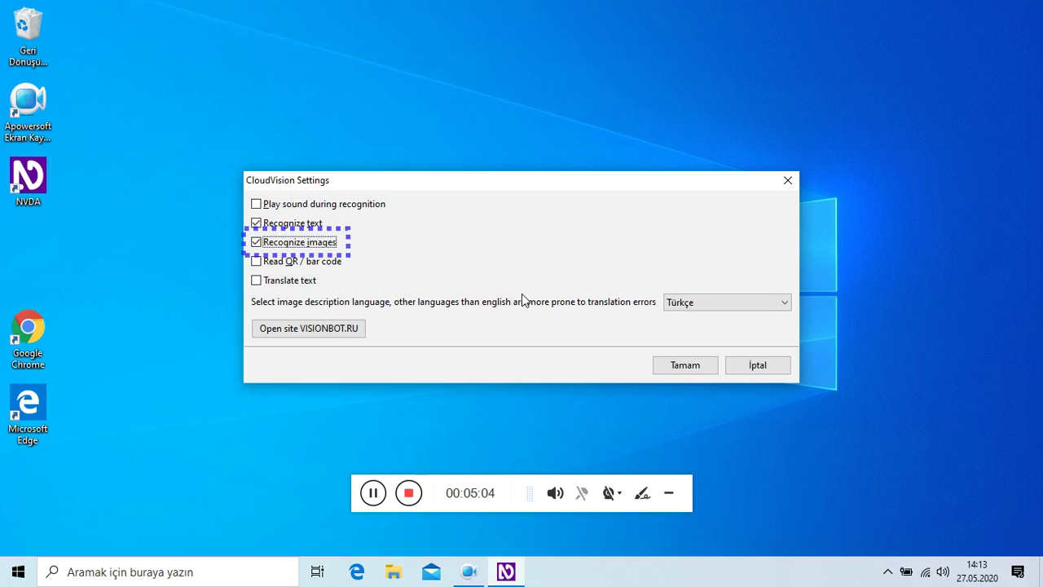
pyautogui.press('Tab')
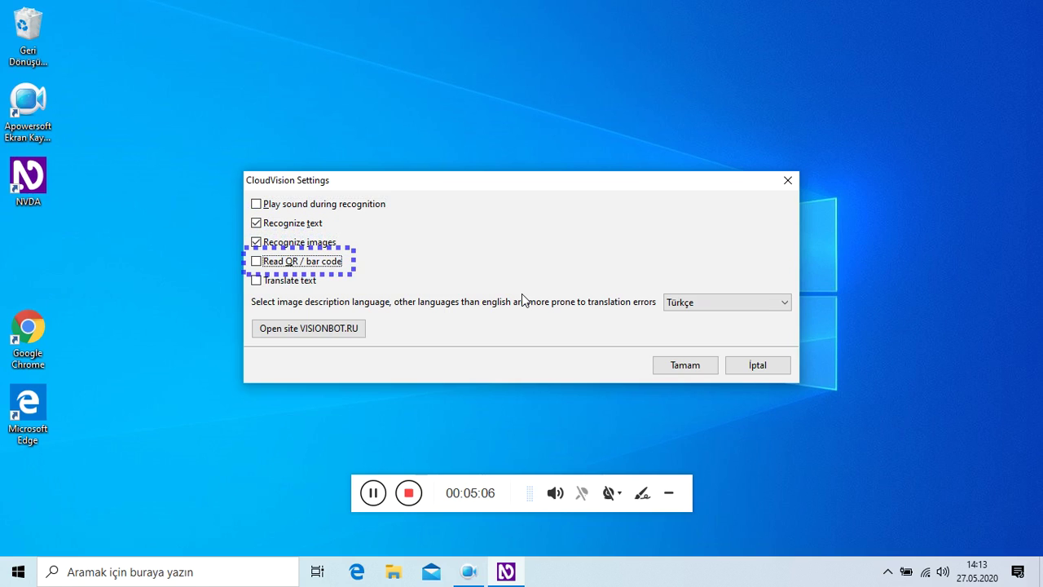
pyautogui.press('Tab')
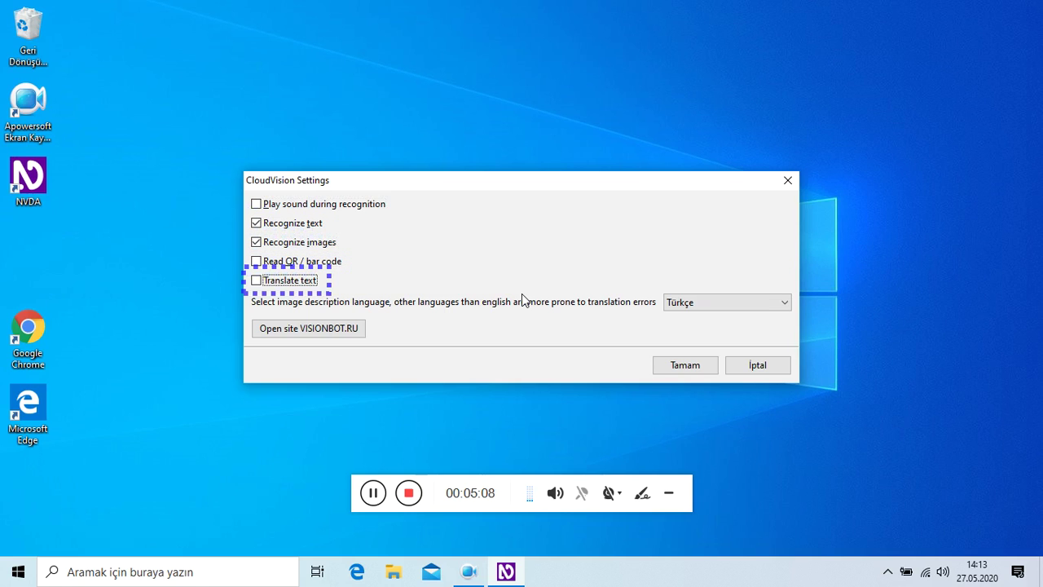
pyautogui.press('Escape')
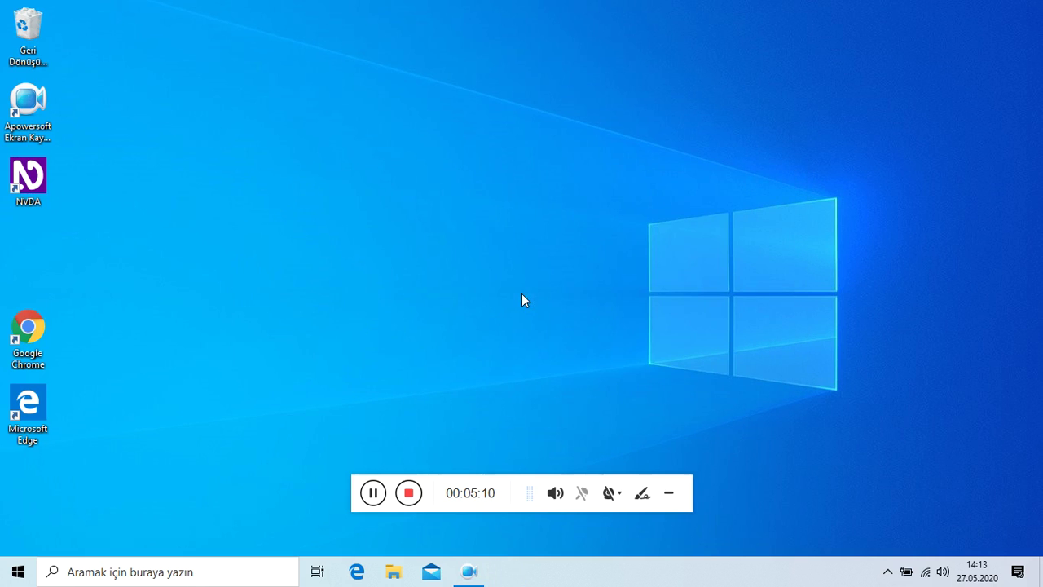
# Look through the NVDA preferences from Konuşma sözlüğü past Cloud Vision settings to the remaining add-on entries, including BluetoothAudio and Manage emoticons.
pyautogui.press('insert+n')
pyautogui.press('Right')
pyautogui.press('Down')
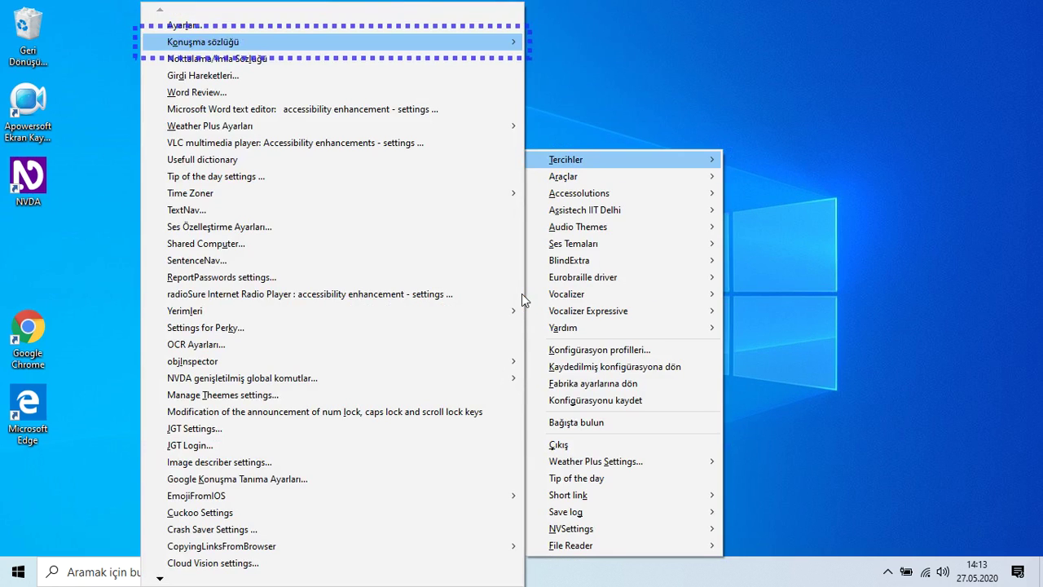
pyautogui.press('Down')
pyautogui.press('Down')
pyautogui.press('Down')
pyautogui.press('Down')
pyautogui.press('Down')
pyautogui.press('Down')
pyautogui.press('Down')
pyautogui.press('Down')
pyautogui.press('Down')
pyautogui.press('Down')
pyautogui.press('Down')
pyautogui.press('Down')
pyautogui.press('Down')
pyautogui.press('Down')
pyautogui.press('Down')
pyautogui.press('Down')
pyautogui.press('Down')
pyautogui.press('Down')
pyautogui.press('Down')
pyautogui.press('Down')
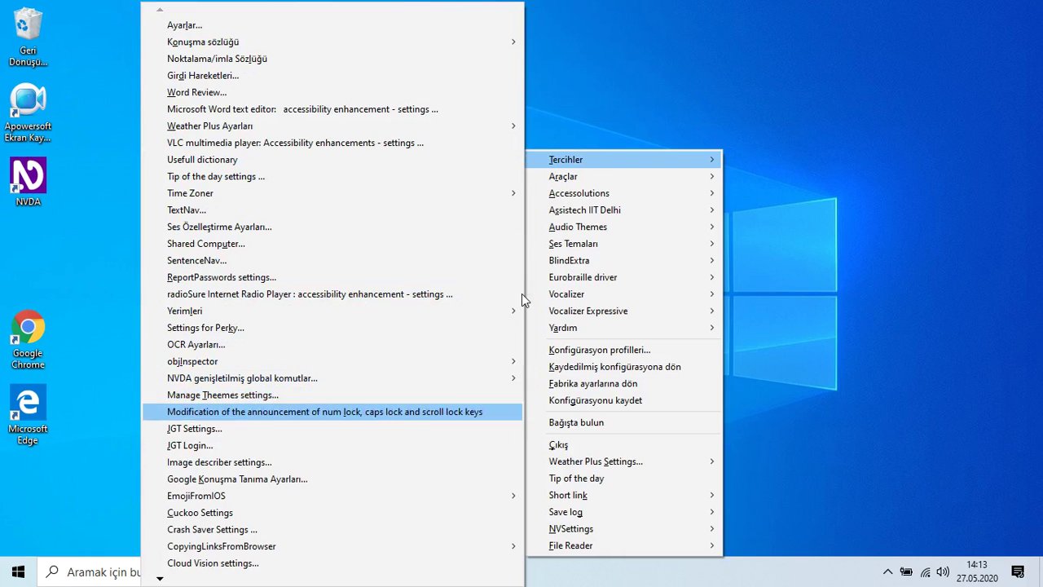
pyautogui.press('Down')
pyautogui.press('Down')
pyautogui.press('Down')
pyautogui.press('Down')
pyautogui.press('Down')
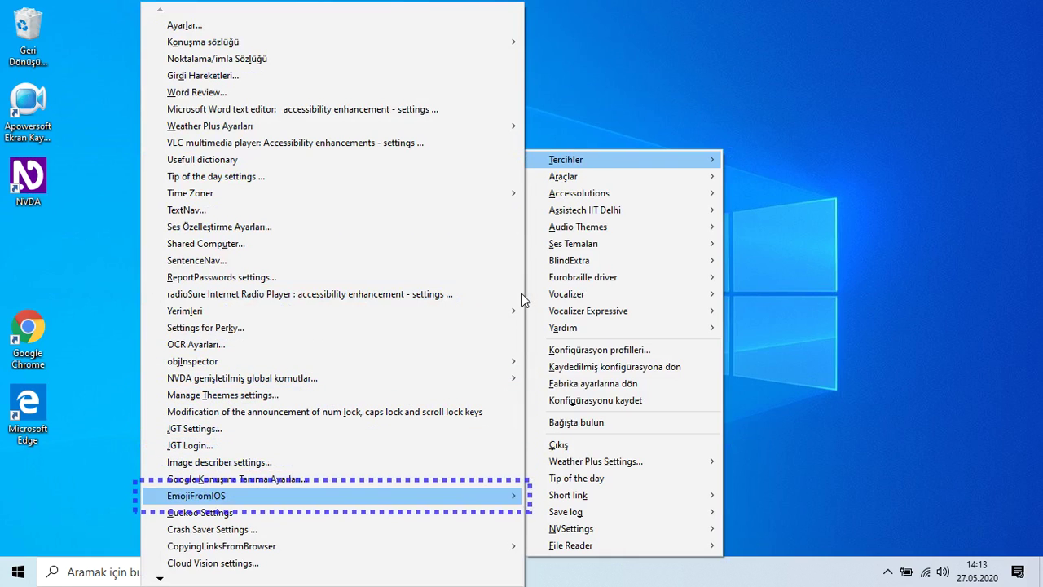
pyautogui.press('Down')
pyautogui.press('Down')
pyautogui.press('Down')
pyautogui.press('Down')
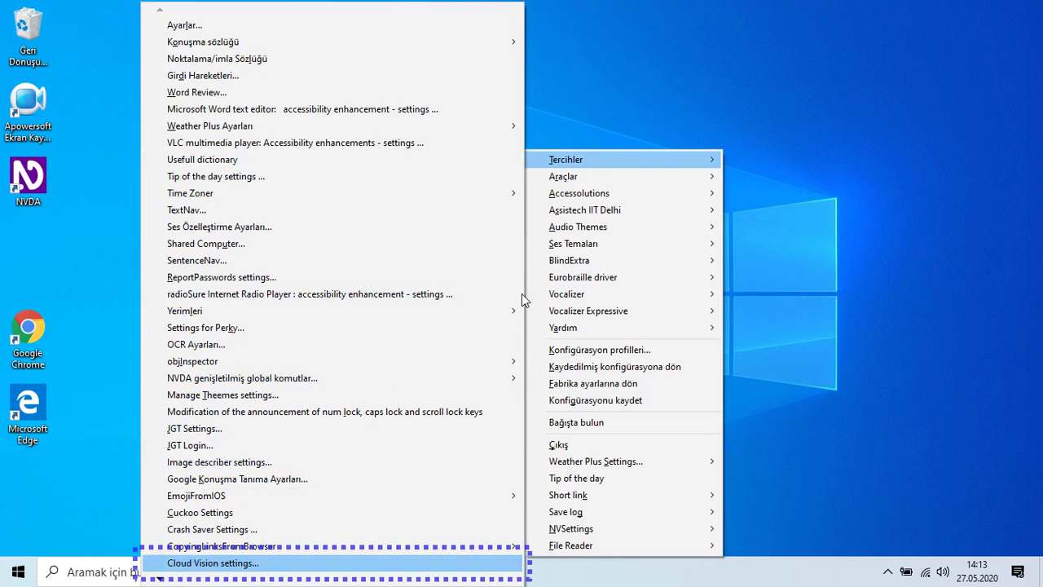
pyautogui.press('Down')
pyautogui.press('Down')
pyautogui.press('Down')
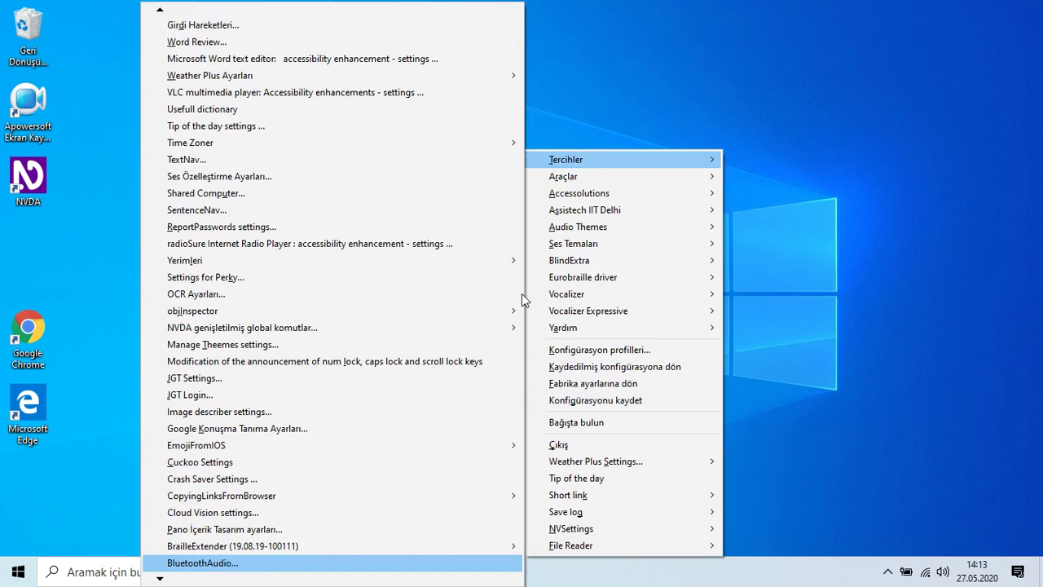
pyautogui.press('Down')
pyautogui.press('Down')
pyautogui.press('Down')
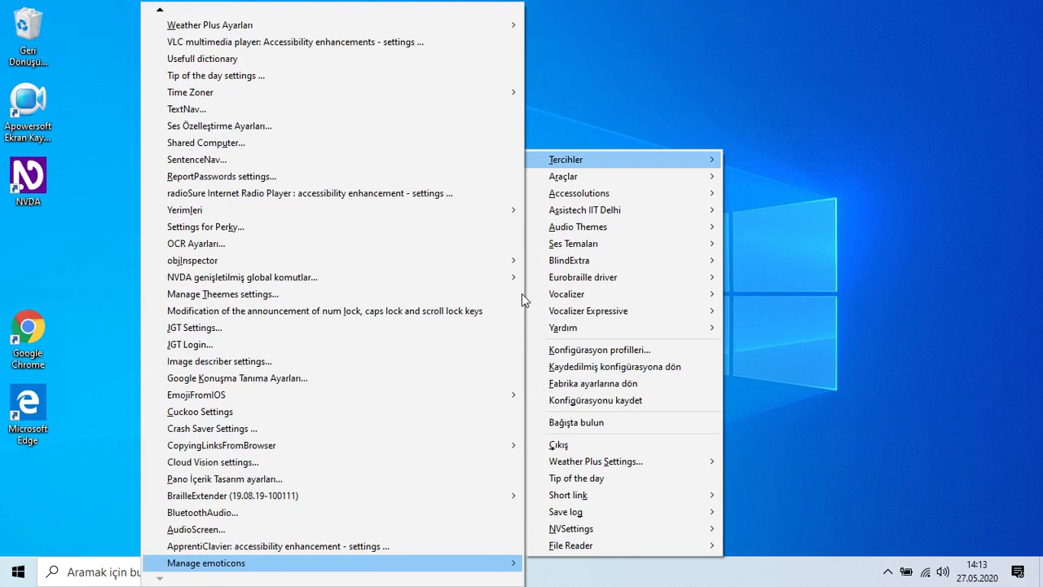
pyautogui.press('Down')
pyautogui.press('Escape')
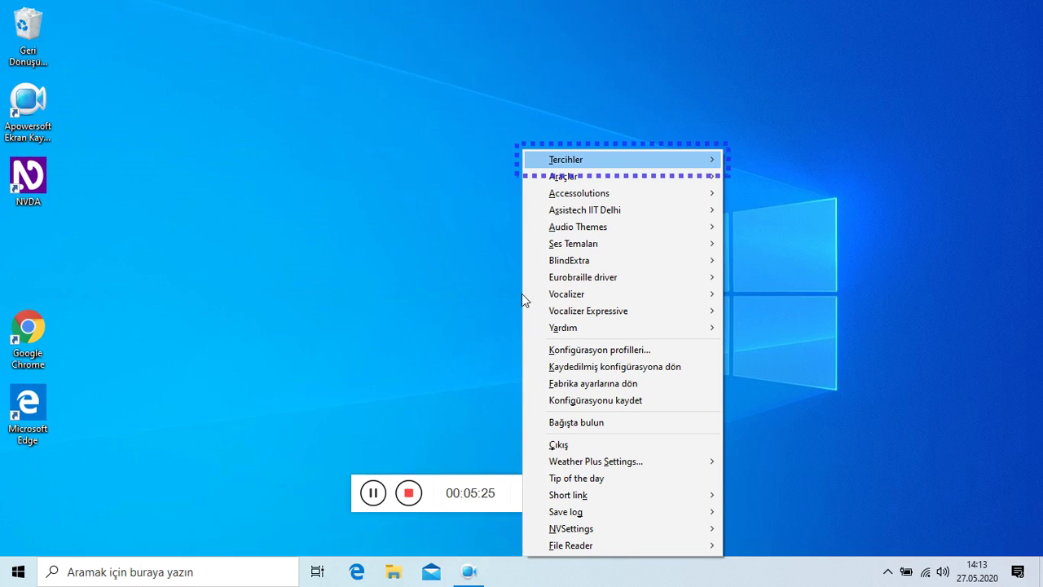
# Run Enable Sapi for AcapelaINFOVOX3 in the BlindExtra add-on.
pyautogui.press('Down')
pyautogui.press('Down')
pyautogui.press('Down')
pyautogui.press('Down')
pyautogui.press('Down')
pyautogui.press('Down')
pyautogui.press('Down')
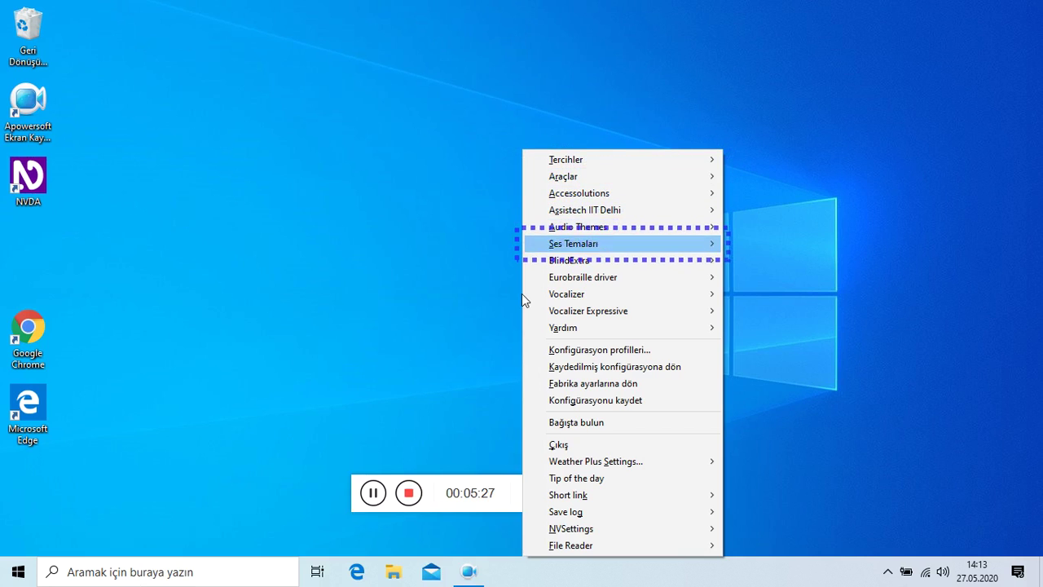
pyautogui.press('Down')
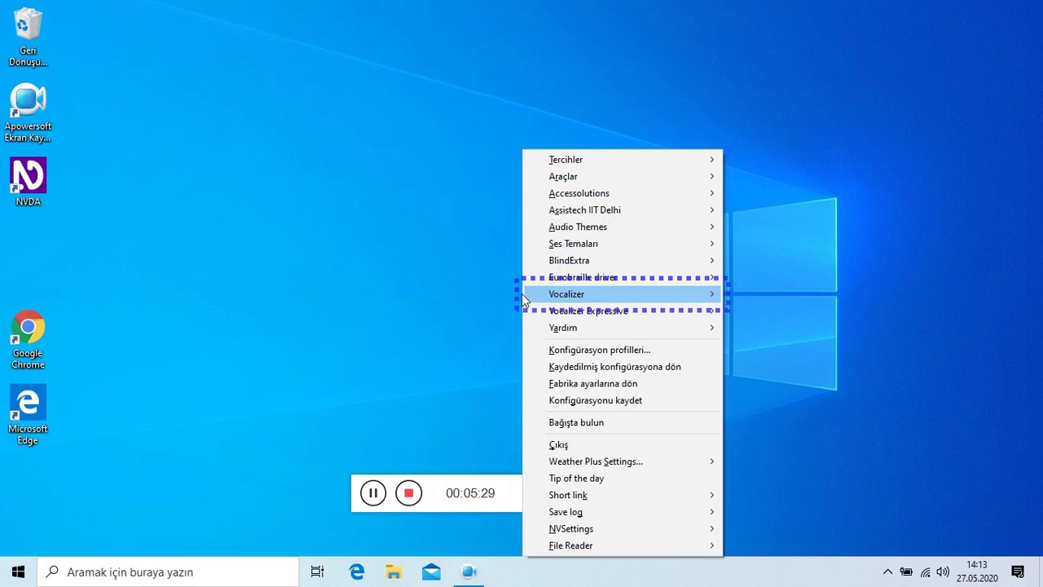
pyautogui.press('Up')
pyautogui.press('Up')
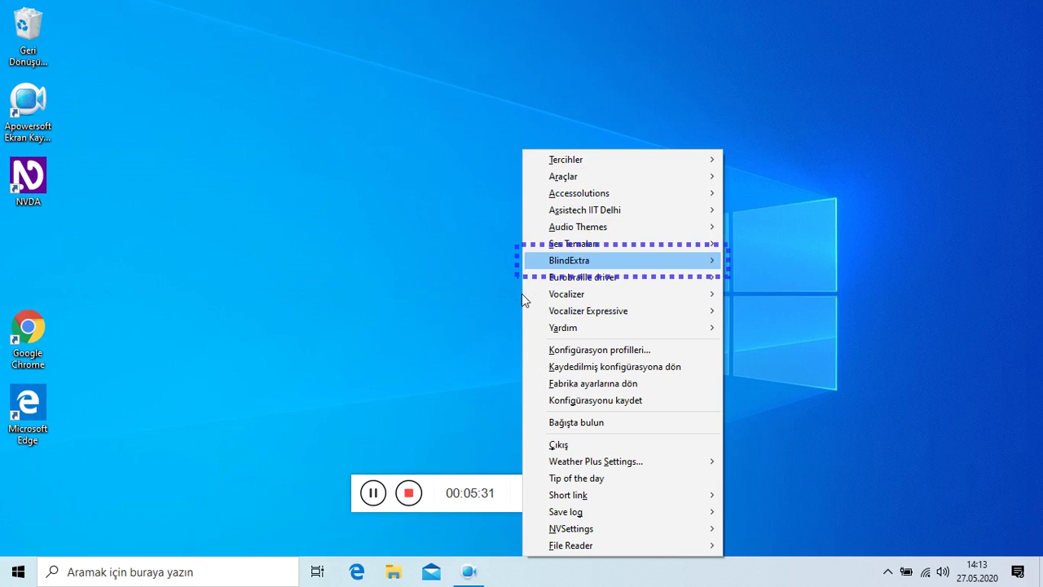
pyautogui.press('Right')
pyautogui.press('Right')
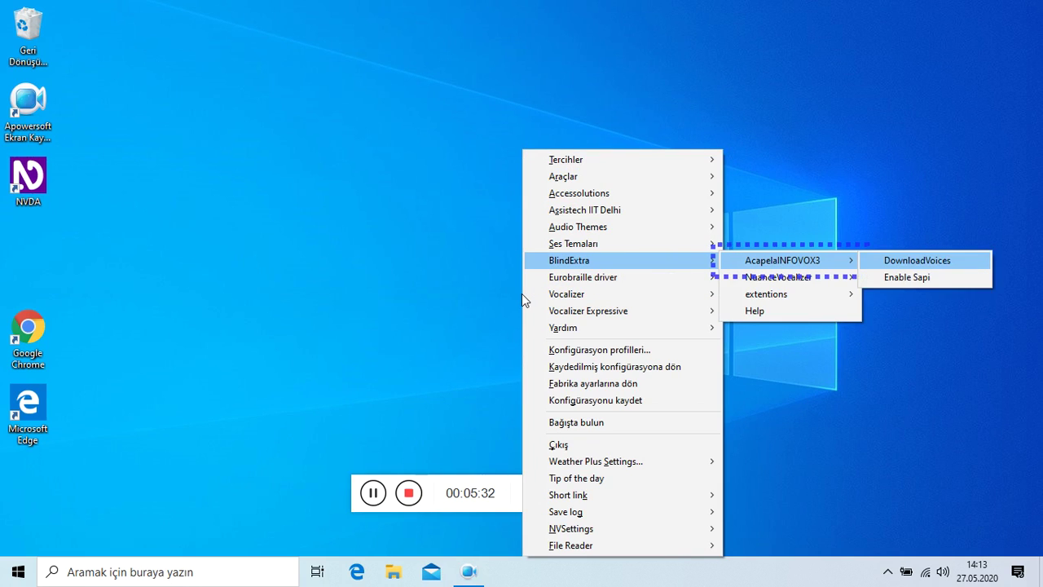
pyautogui.press('Down')
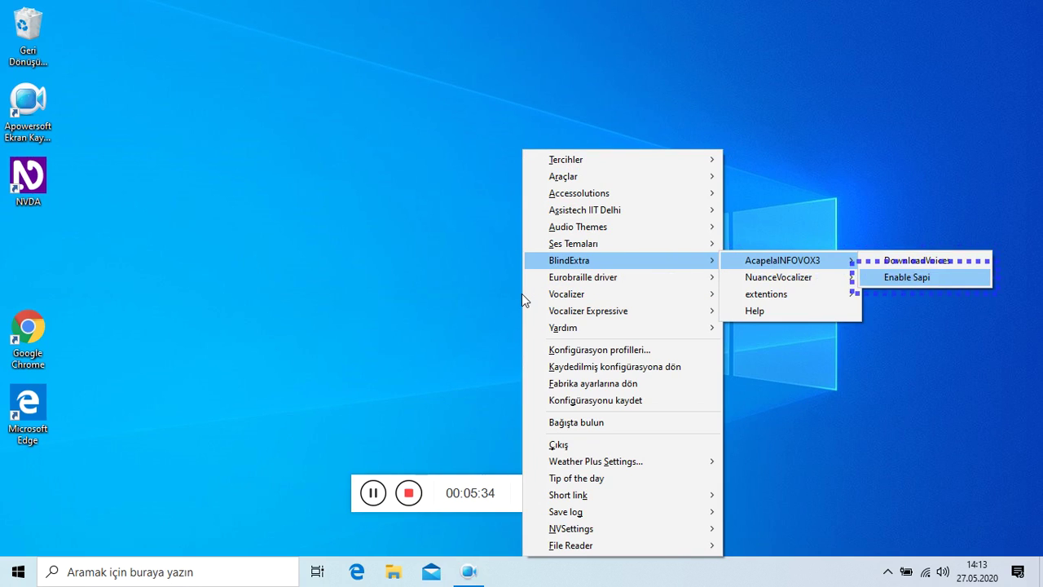
pyautogui.press('Return')
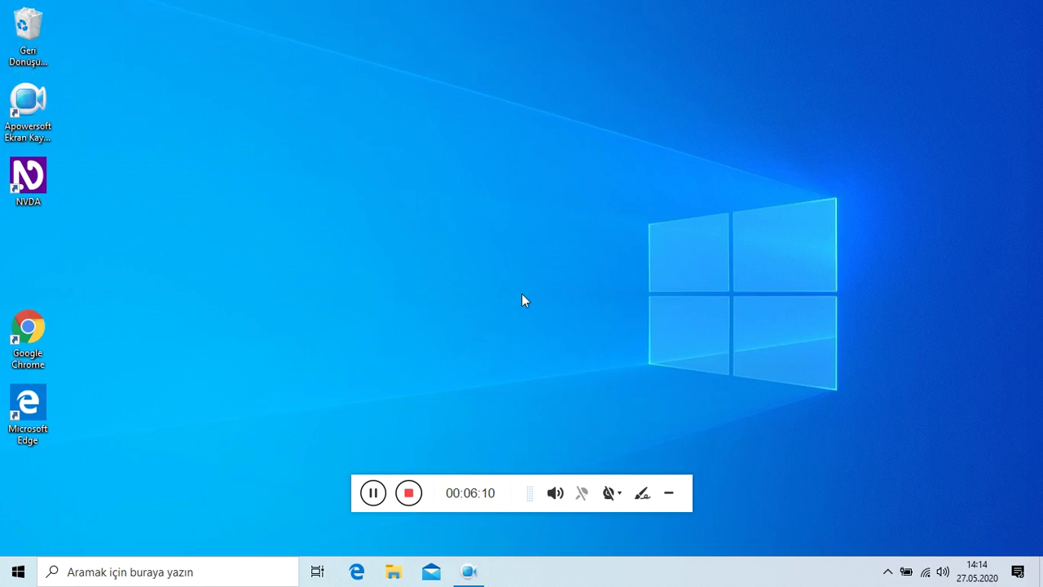
# Examine the Premium and Plus voice download options under NuanceVocalizer in the BlindExtra add-on.
pyautogui.press('Insert+n')
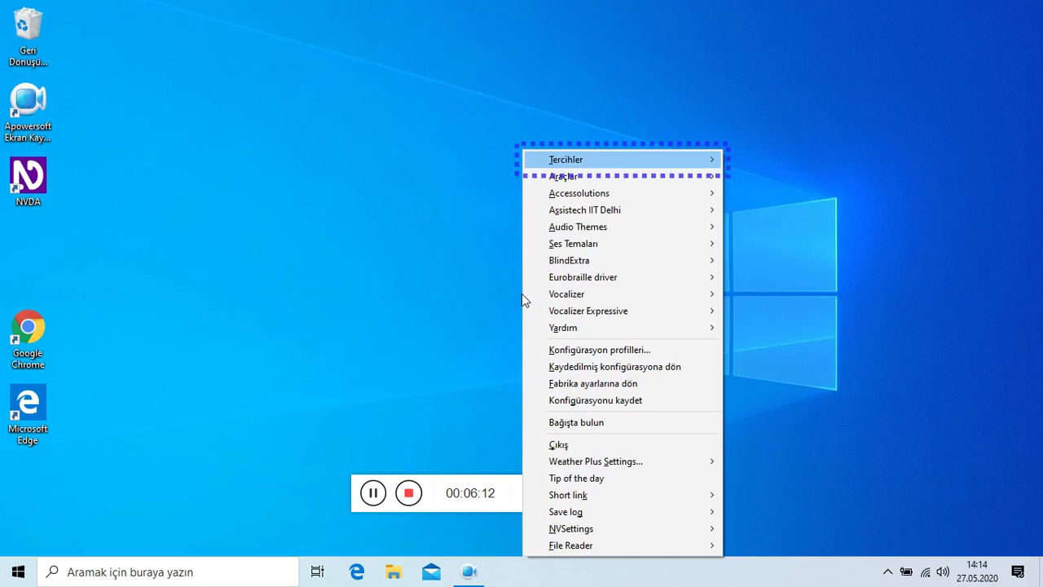
pyautogui.press('Down')
pyautogui.press('Down')
pyautogui.press('Down')
pyautogui.press('Down')
pyautogui.press('Down')
pyautogui.press('Down')
pyautogui.press('Down')
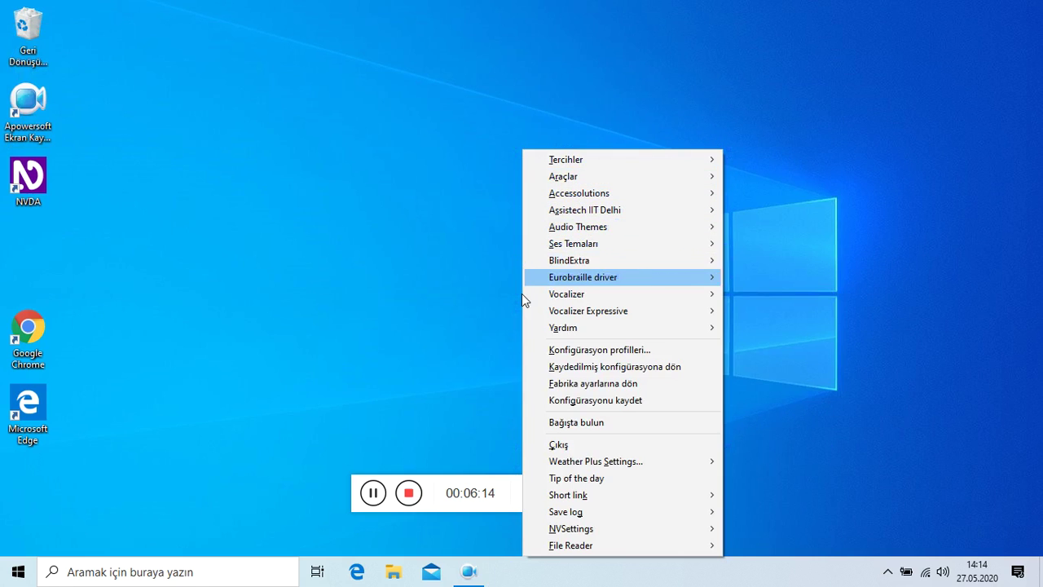
pyautogui.press('Up')
pyautogui.press('Right')
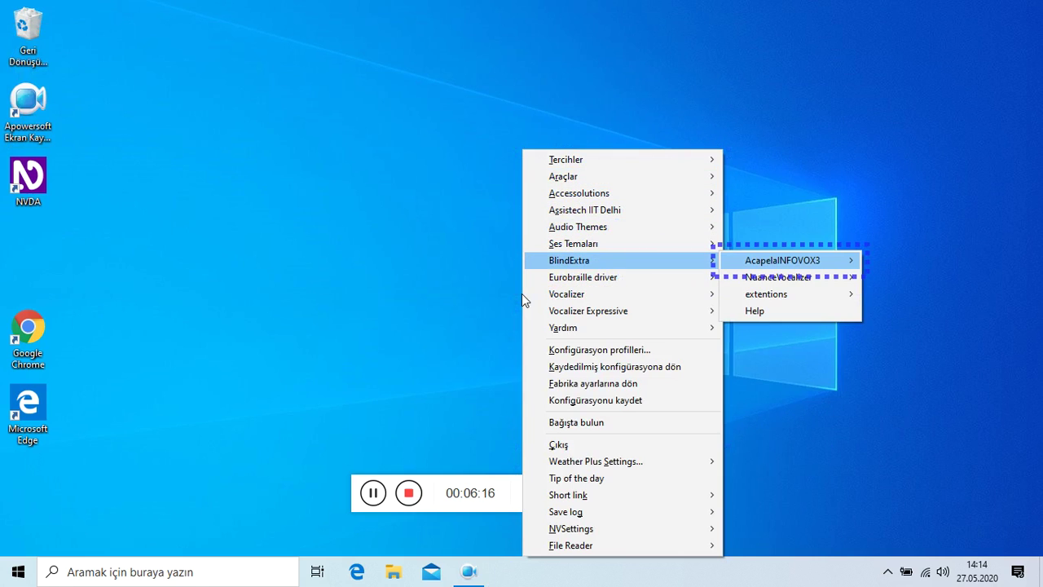
pyautogui.press('Down')
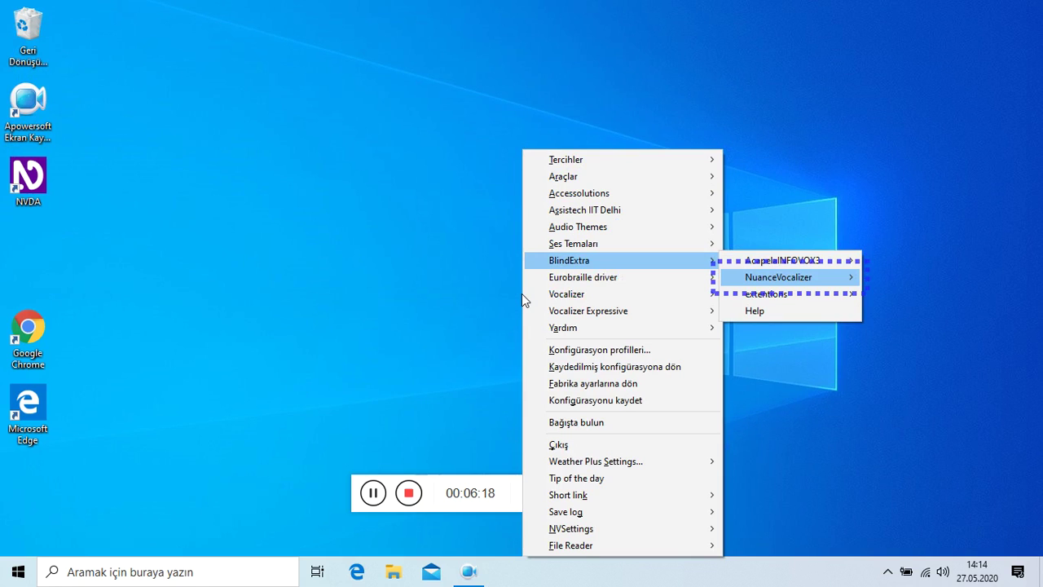
pyautogui.press('Right')
pyautogui.press('Right')
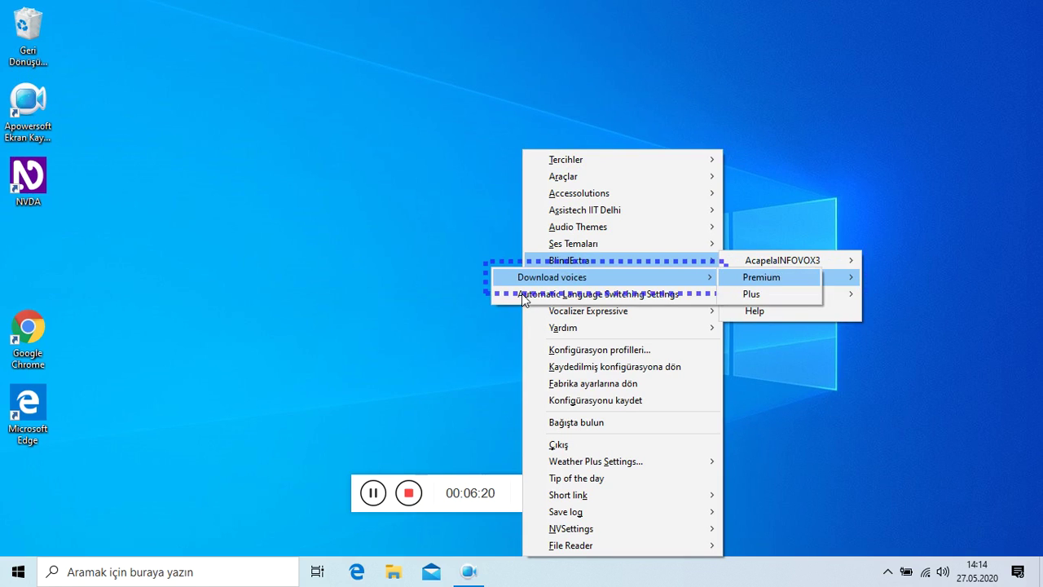
pyautogui.press('Down')
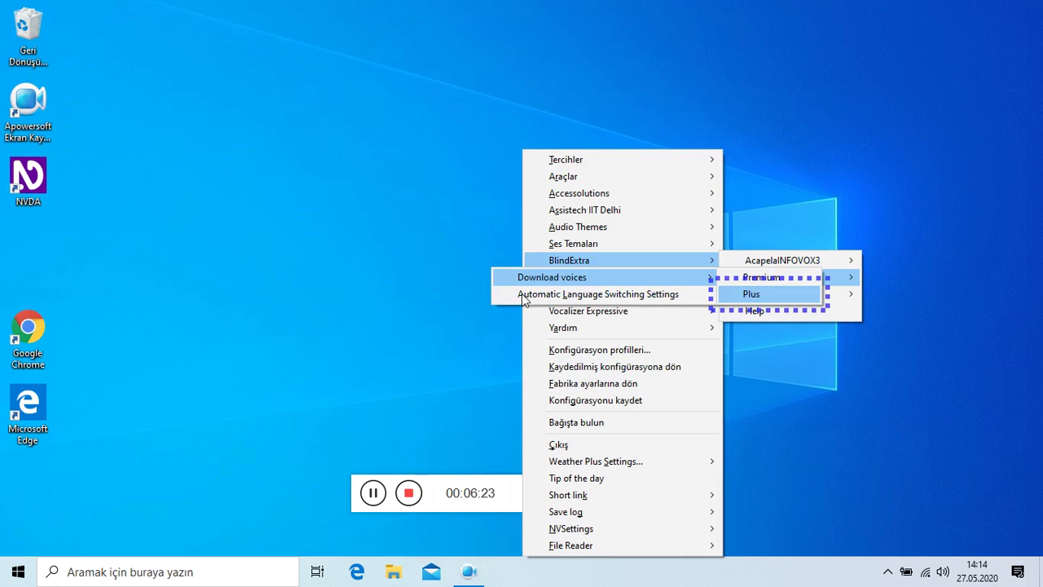
pyautogui.press('Left')
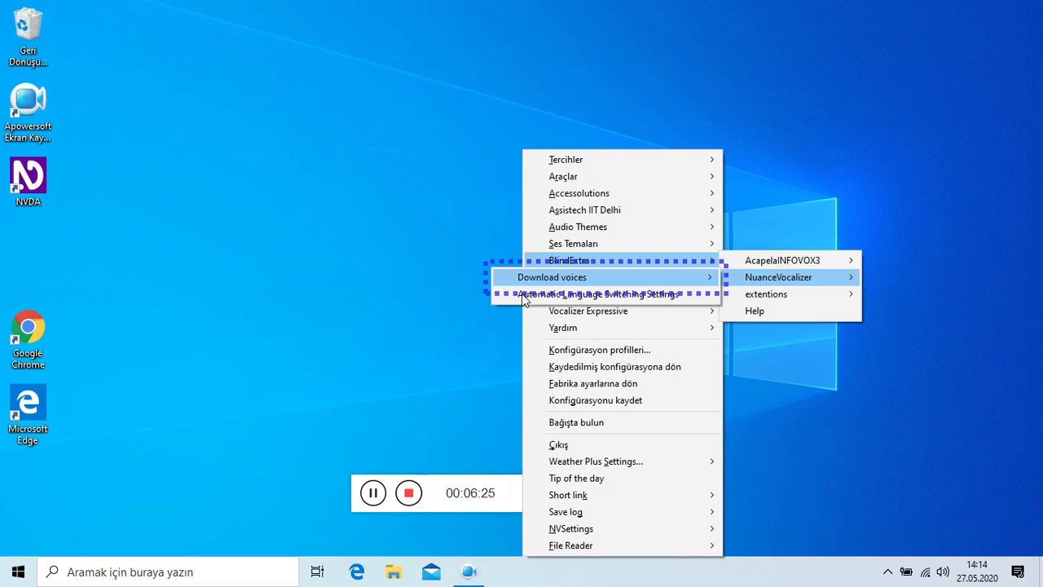
# Open NuanceVocalizer's Automatic Language Switching Settings, review the locale, voice, language detection and latin character options, and close them without changes.
pyautogui.press('Down')
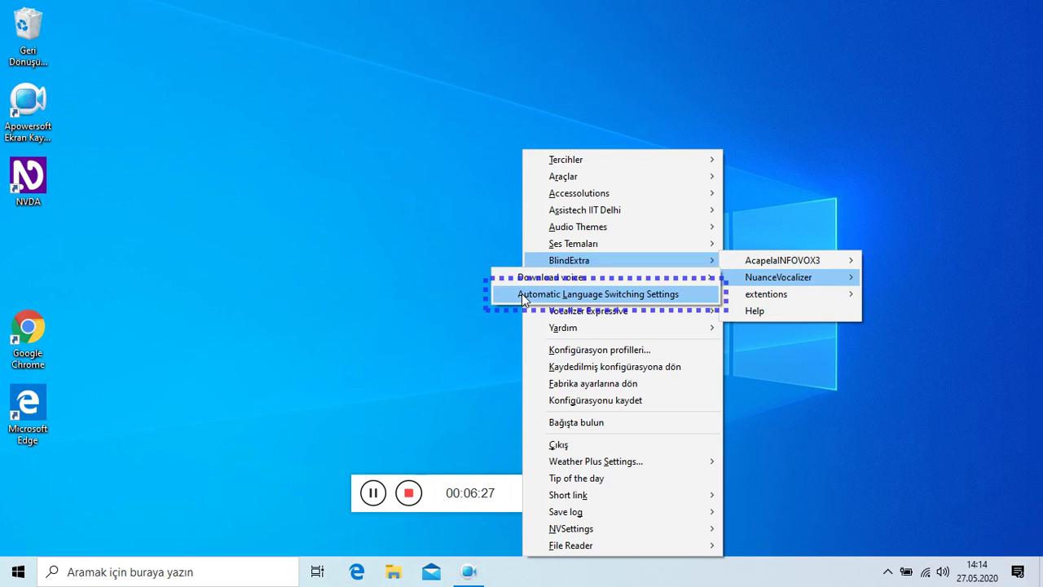
pyautogui.press('Return')
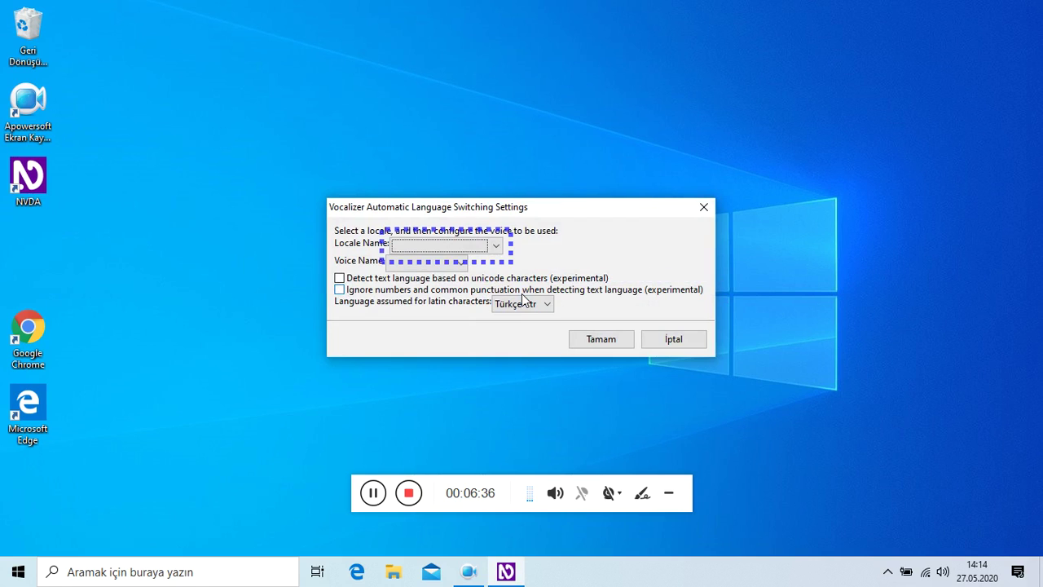
pyautogui.press('Tab')
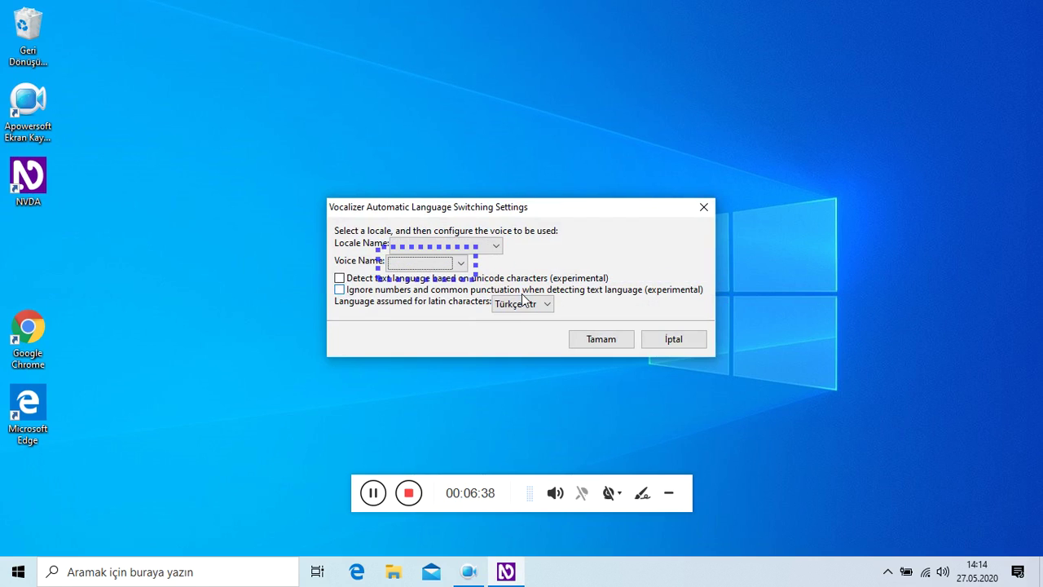
pyautogui.press('Tab')
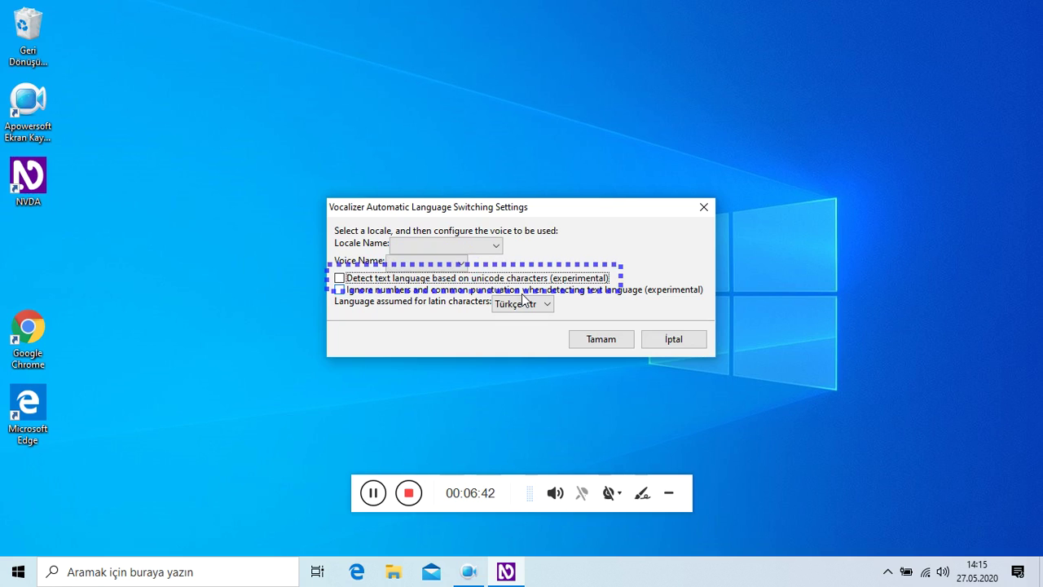
pyautogui.press('Tab')
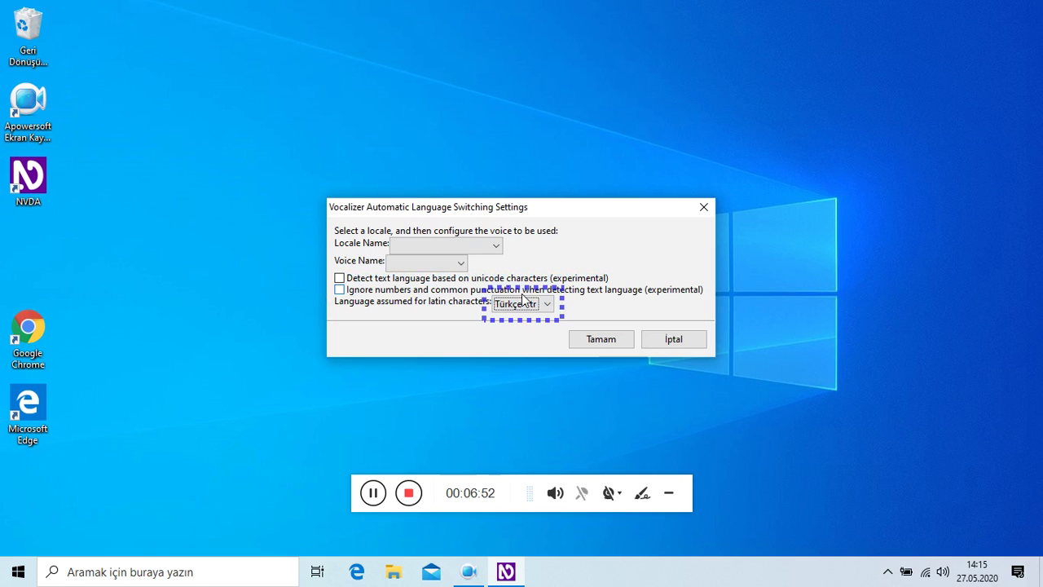
pyautogui.press('Tab')
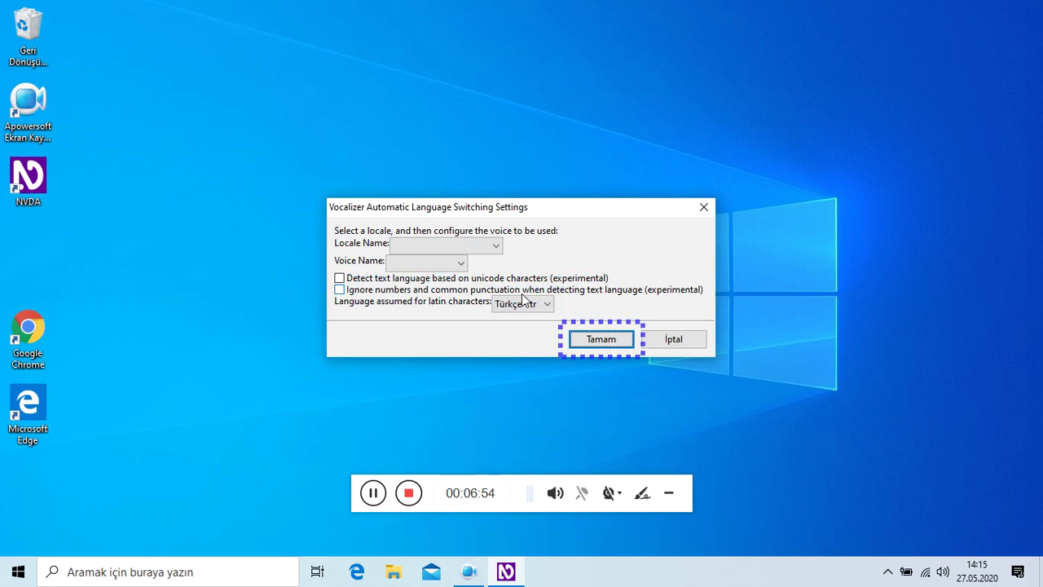
pyautogui.press('Tab')
pyautogui.press('Return')
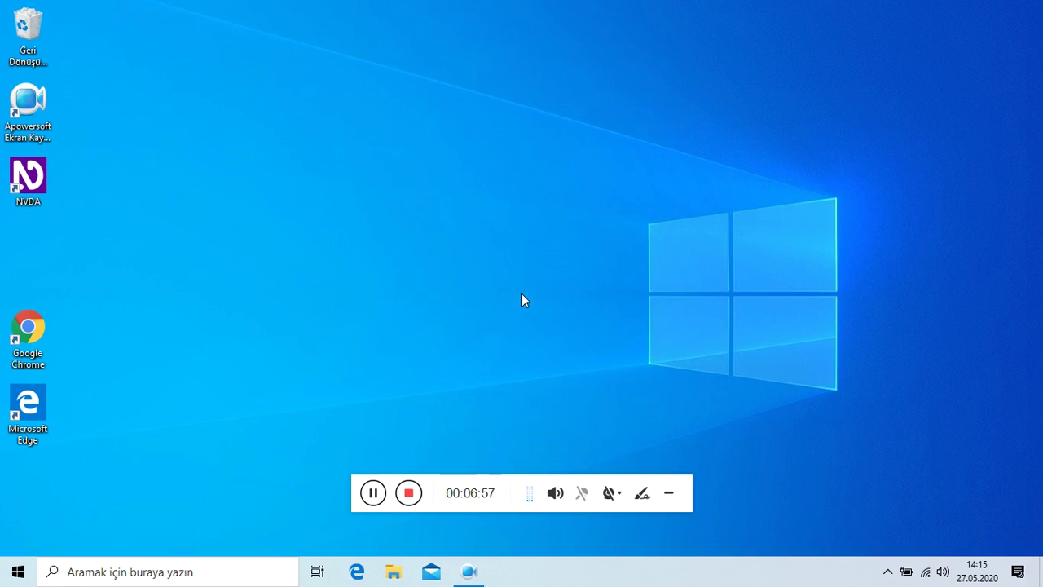
# Launch RSSReader from the extentions of the BlindExtra add-on, look over its feed window, and close it.
pyautogui.press('Insert+n')
pyautogui.press('Down')
pyautogui.press('Down')
pyautogui.press('Right')
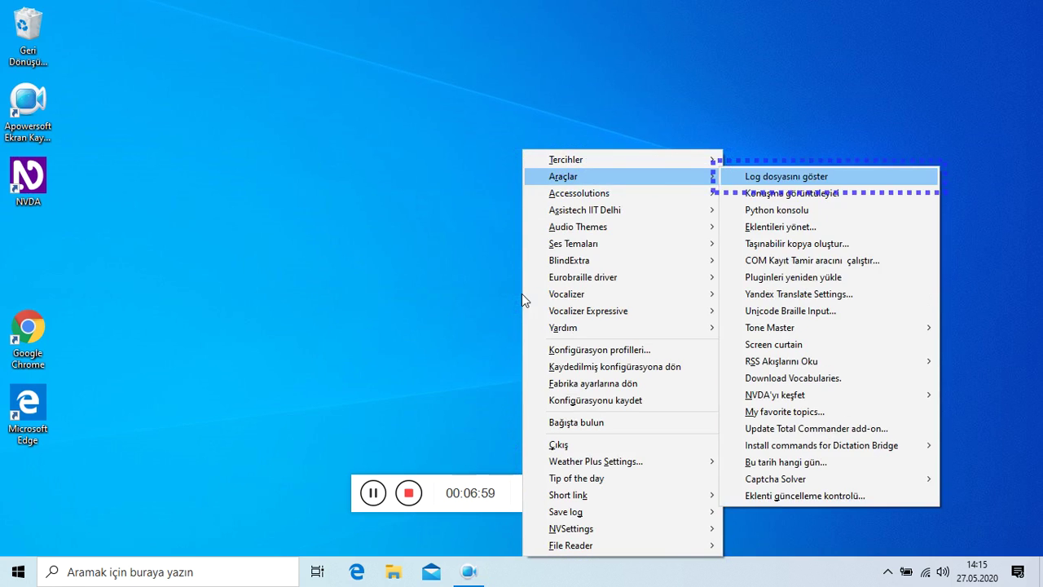
pyautogui.press('Left')
pyautogui.press('Down')
pyautogui.press('Down')
pyautogui.press('Down')
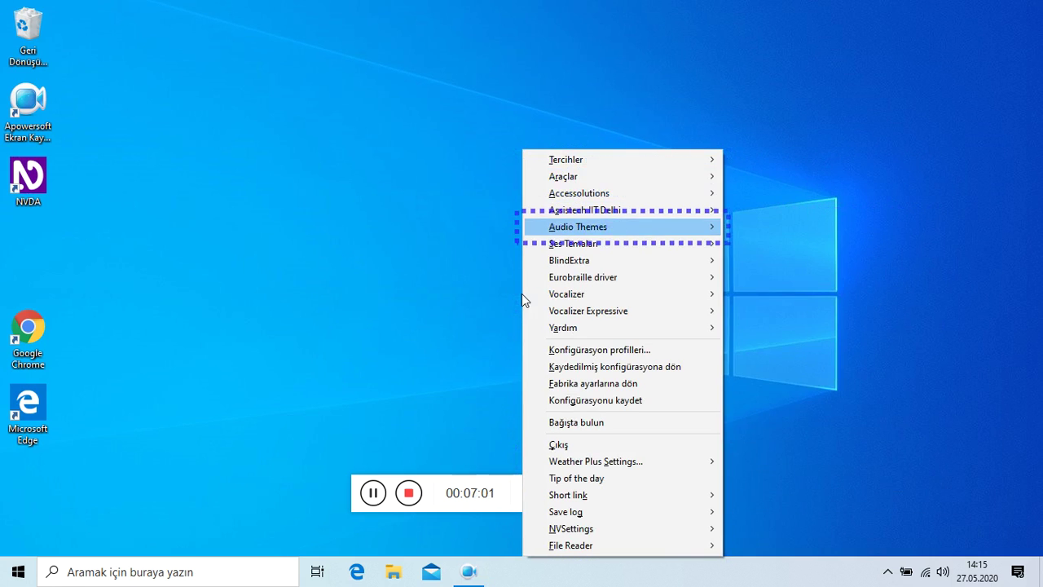
pyautogui.press('Down')
pyautogui.press('Down')
pyautogui.press('Right')
pyautogui.press('Down')
pyautogui.press('Down')
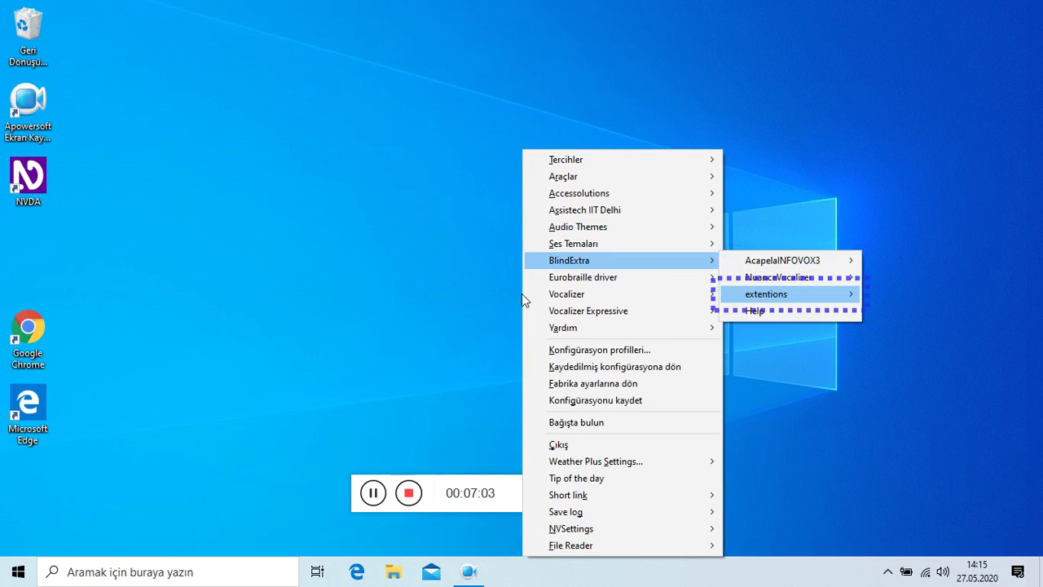
pyautogui.press('Right')
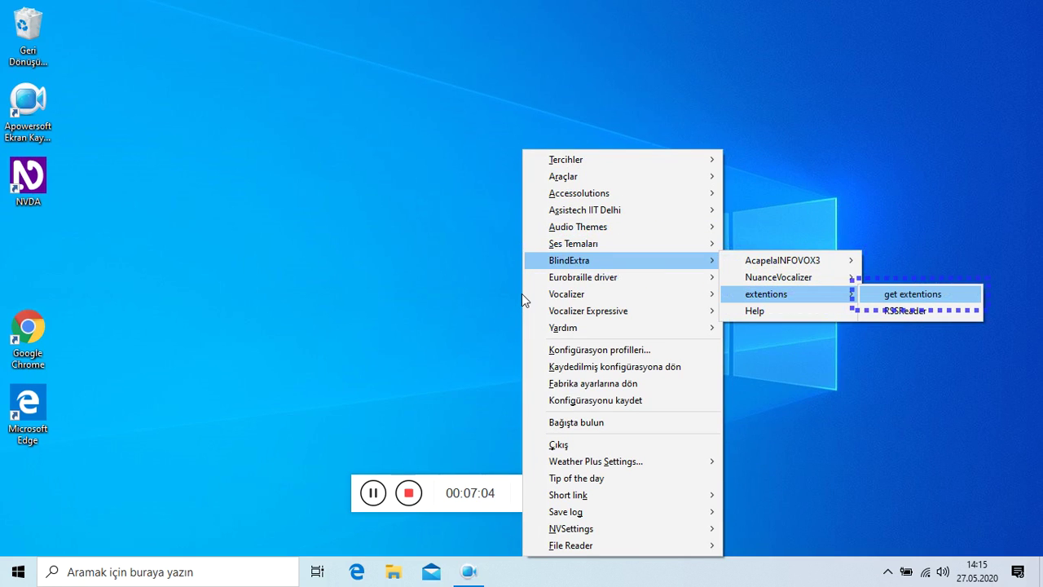
pyautogui.press('Down')
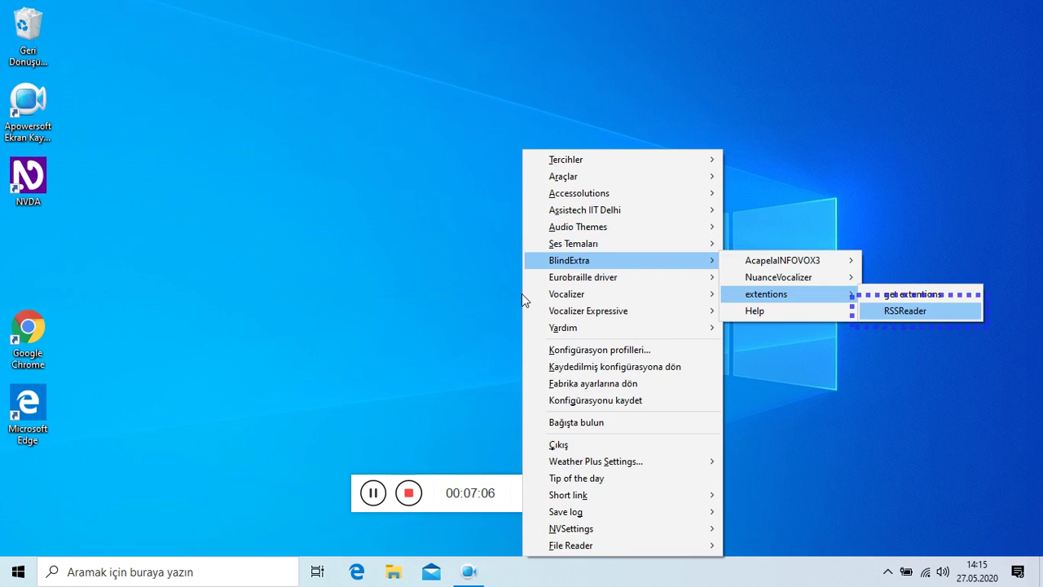
pyautogui.press('Return')
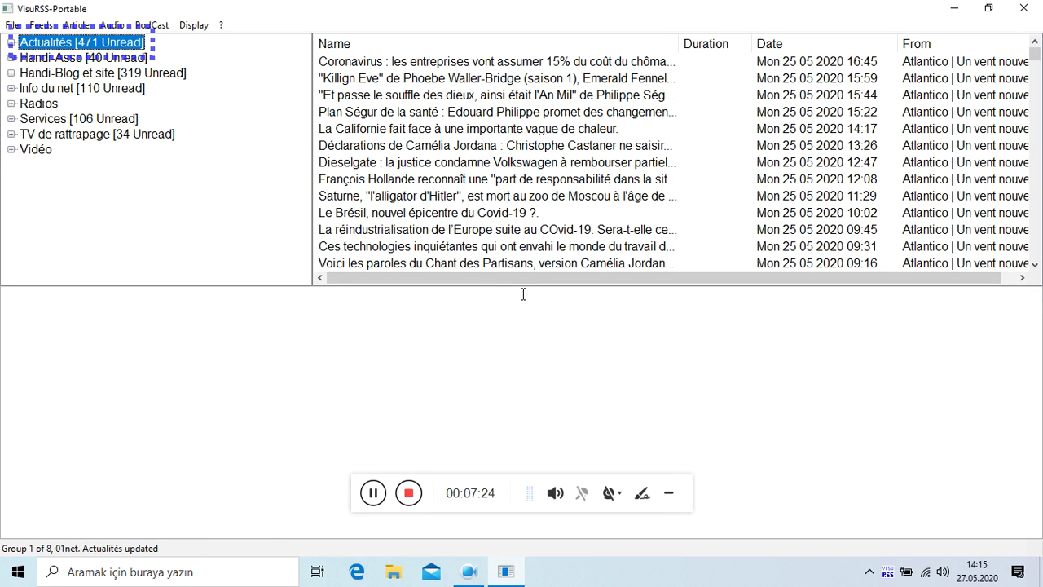
pyautogui.hotkey('alt', 'F4')
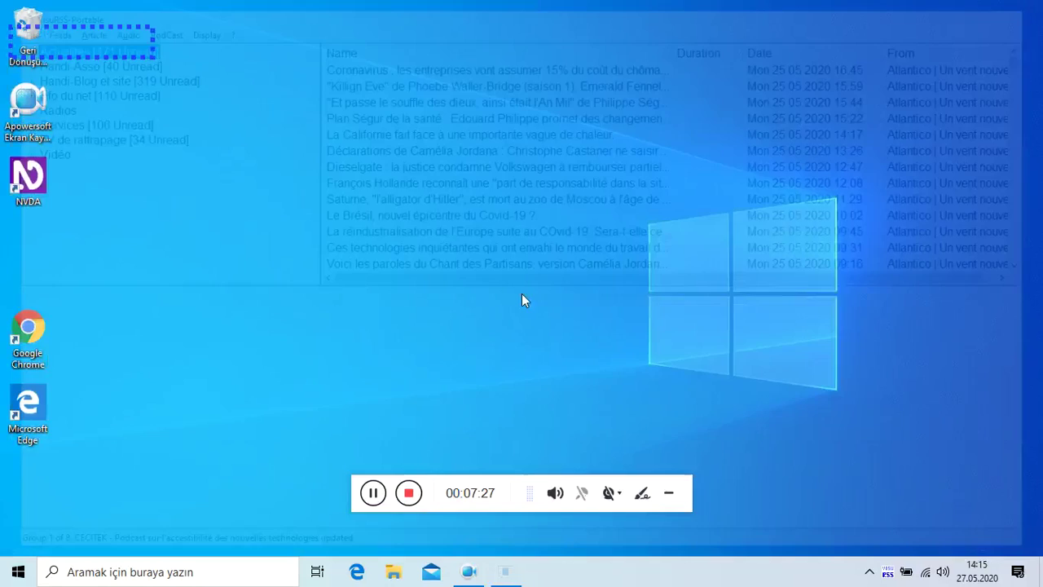
# Look through the Weather Plus Settings entries of the NVDA menu, including Set a Zip Code, Sets a Temperature Scale and Menu position2.
pyautogui.press('insert+n')
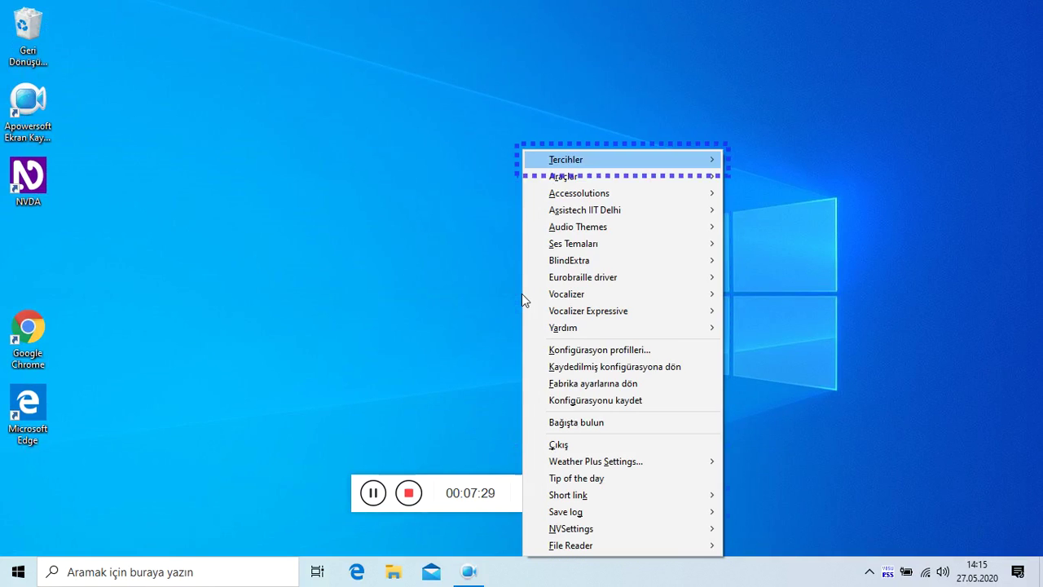
pyautogui.press('Down')
pyautogui.press('Down')
pyautogui.press('Down')
pyautogui.press('Down')
pyautogui.press('Down')
pyautogui.press('Down')
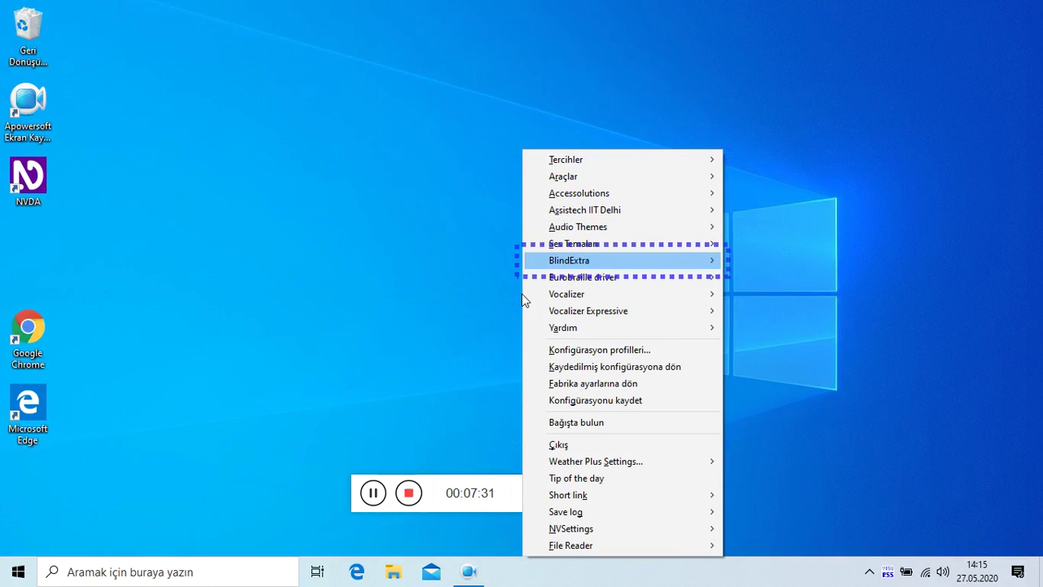
pyautogui.press('Down')
pyautogui.press('Down')
pyautogui.press('Down')
pyautogui.press('Down')
pyautogui.press('Down')
pyautogui.press('Down')
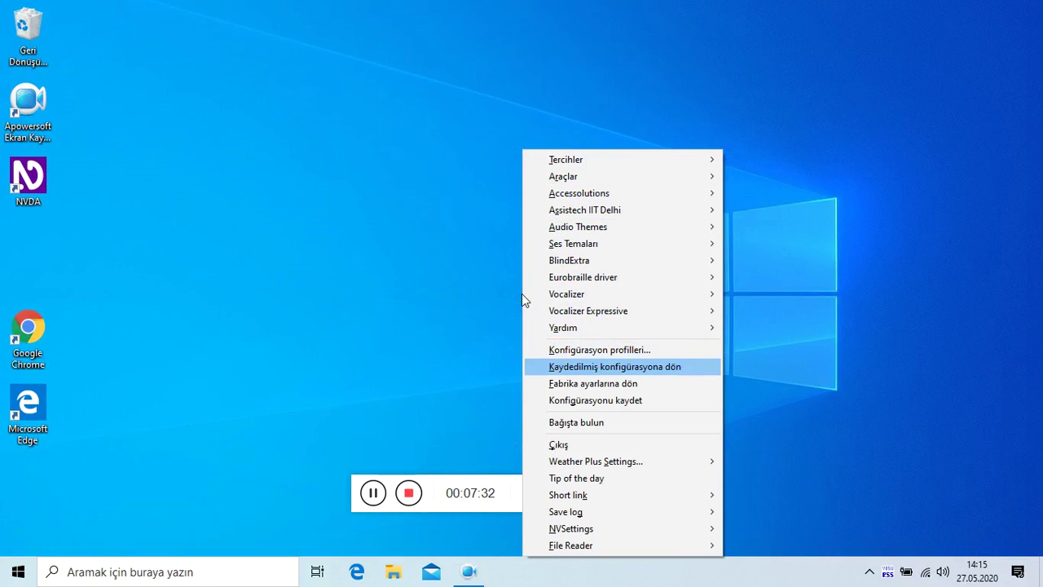
pyautogui.press('Down')
pyautogui.press('Down')
pyautogui.press('Down')
pyautogui.press('Down')
pyautogui.press('Down')
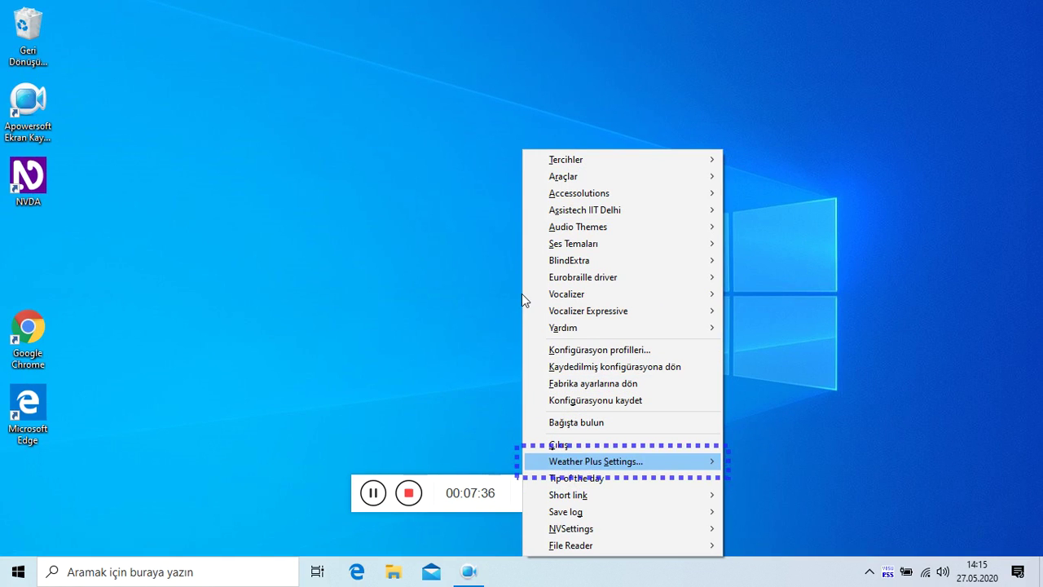
pyautogui.press('Right')
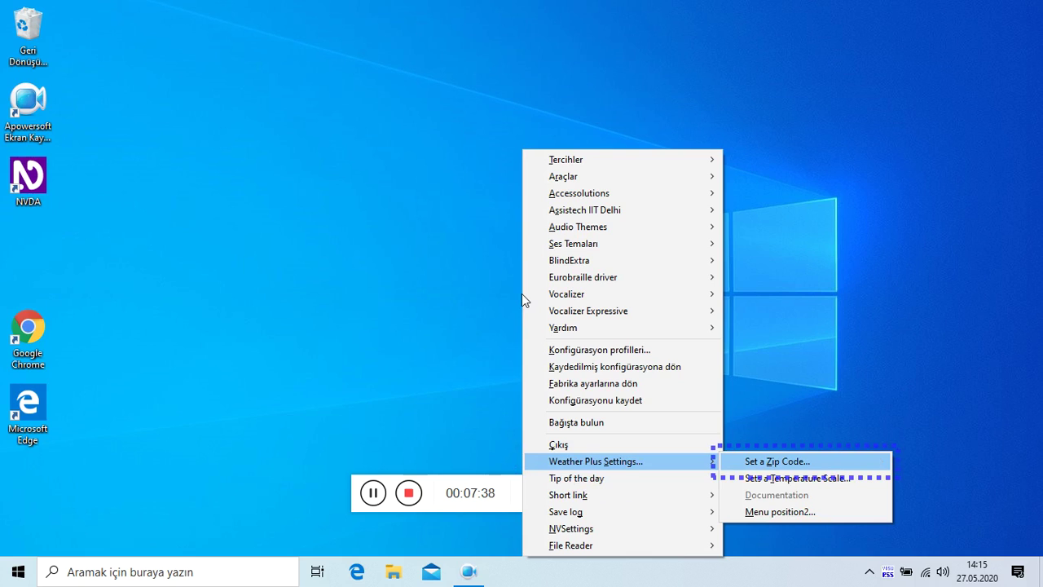
pyautogui.press('Down')
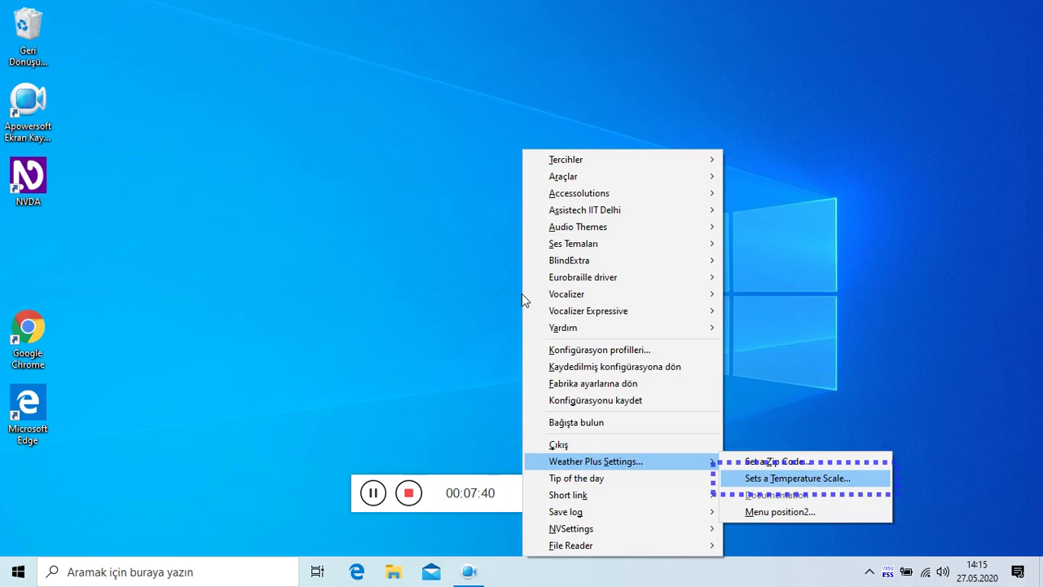
pyautogui.press('Down')
pyautogui.press('Down')
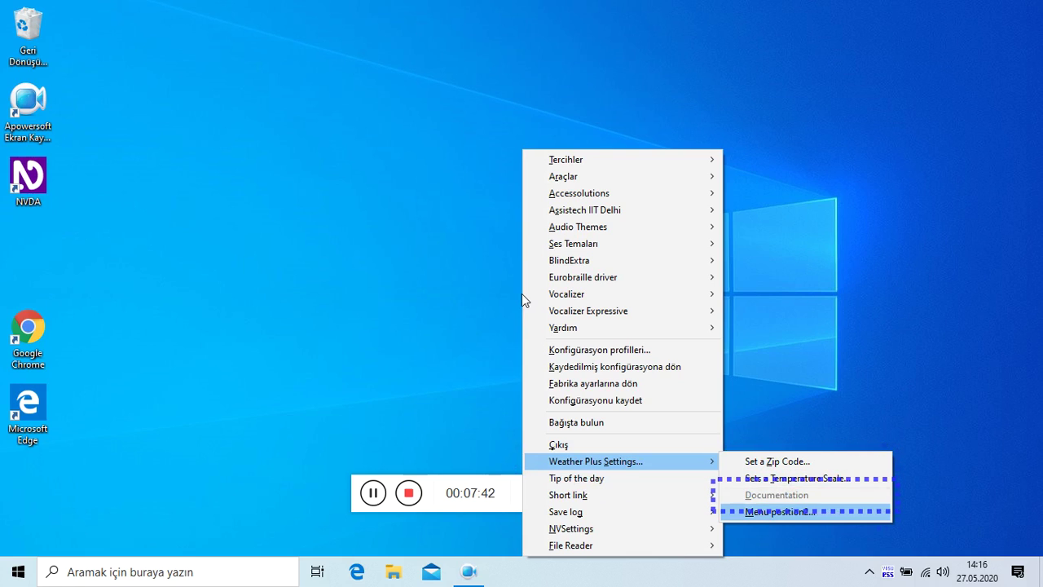
pyautogui.press('Down')
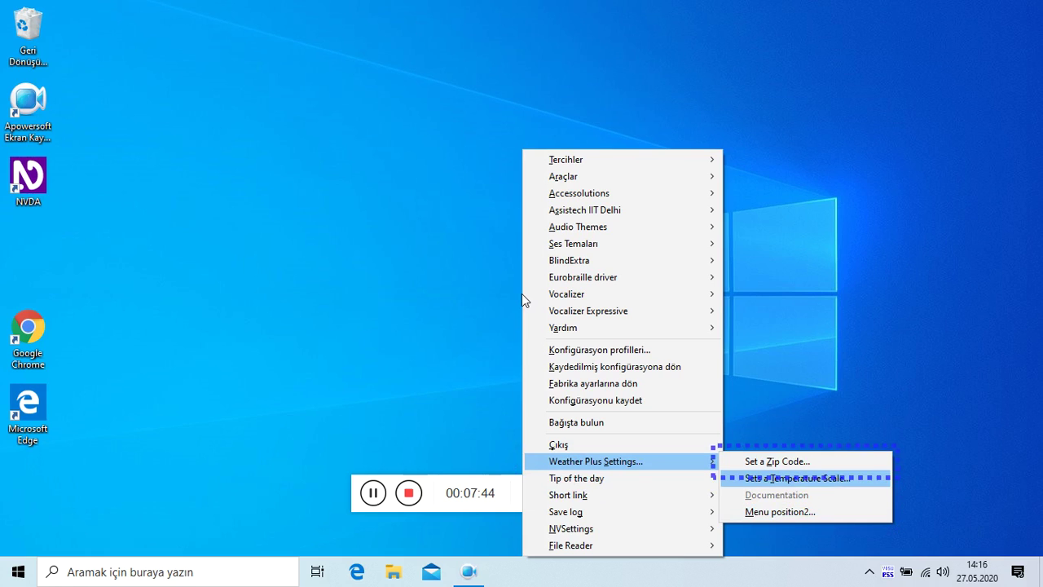
pyautogui.press('Down')
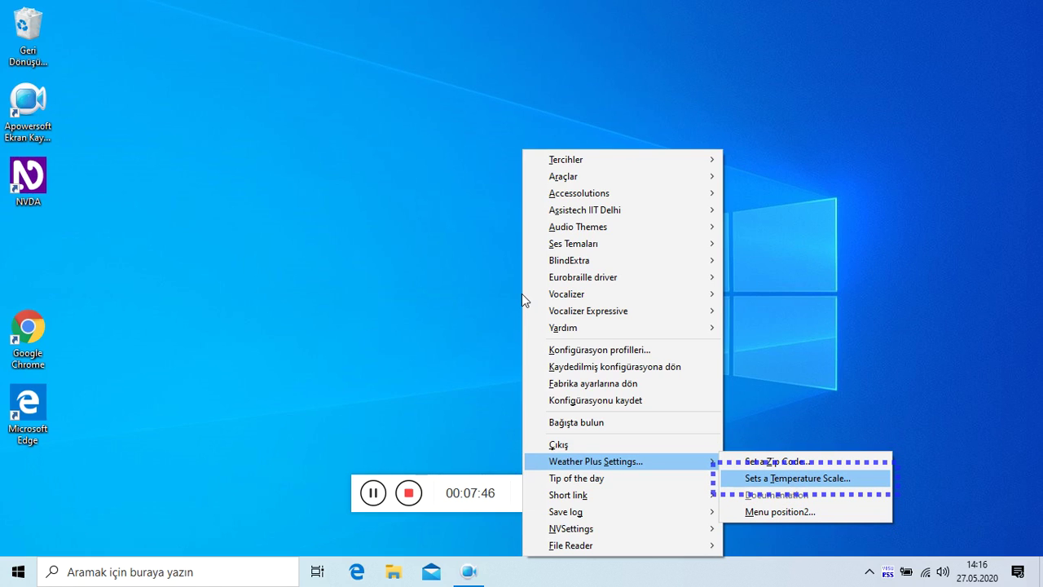
# Review the Fahrenheit and Celsius choices in Weather Plus's temperature scale setting and cancel the dialog.
pyautogui.press('Return')
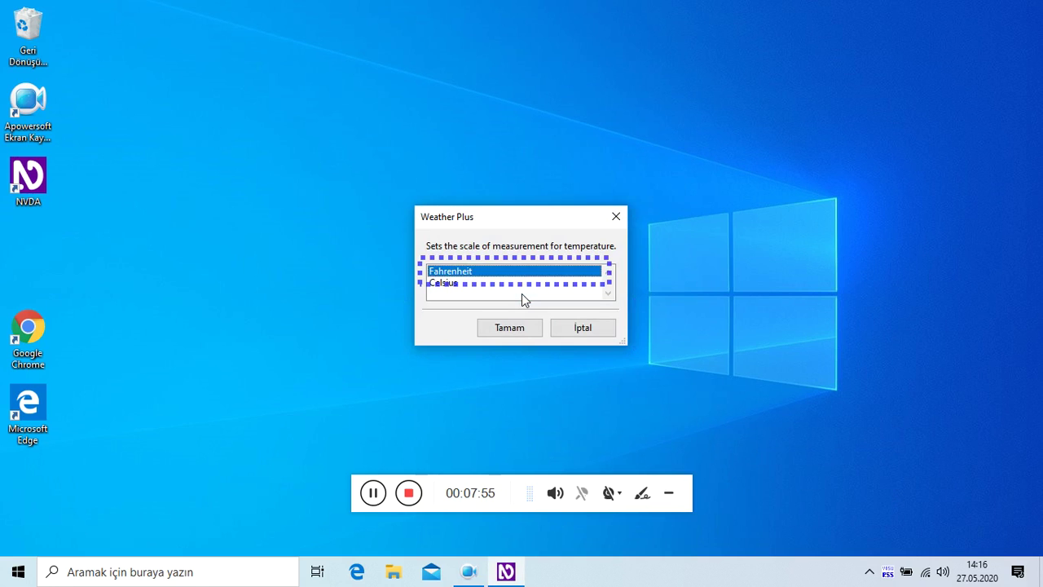
pyautogui.press('Down')
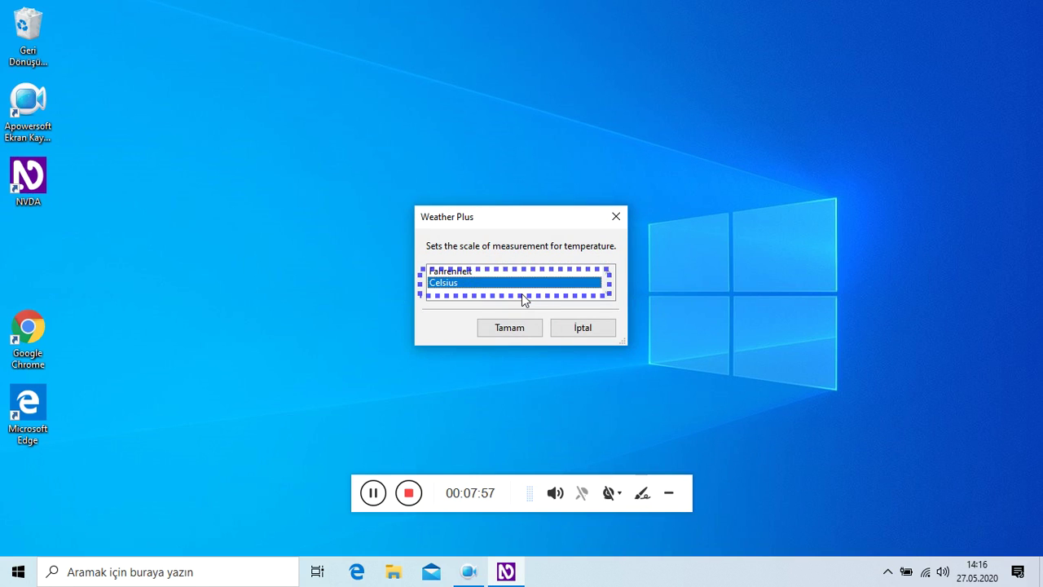
pyautogui.press('Tab')
pyautogui.press('Tab')
pyautogui.press('Return')
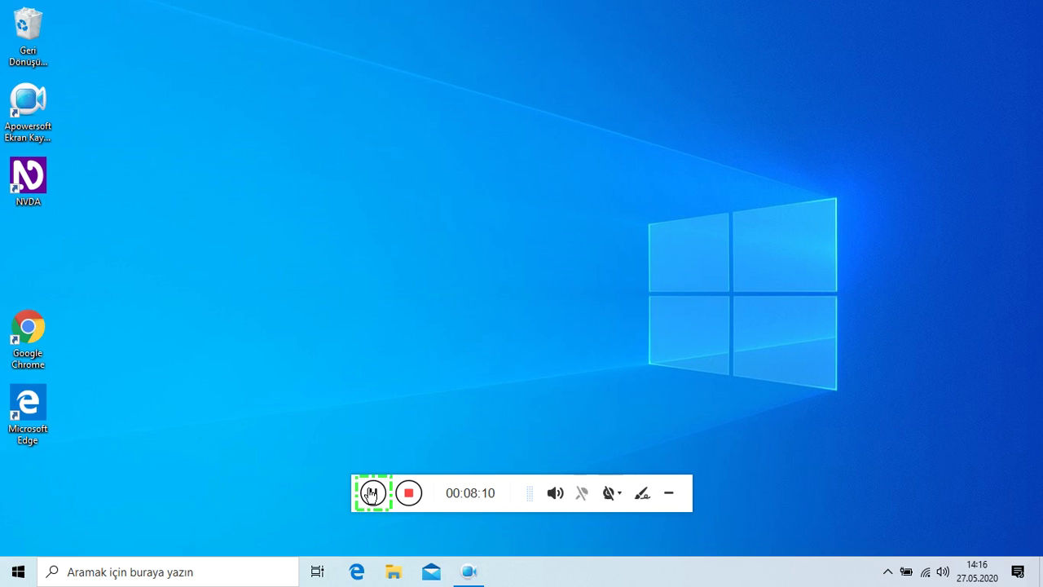
pyautogui.hotkey('alt', 'Tab')
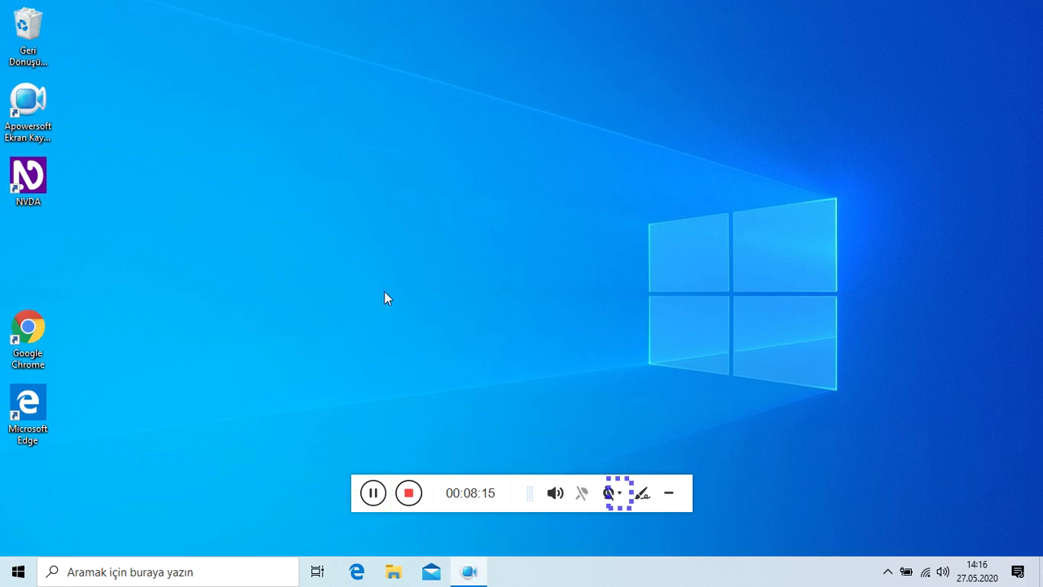
pyautogui.click(268, 68)
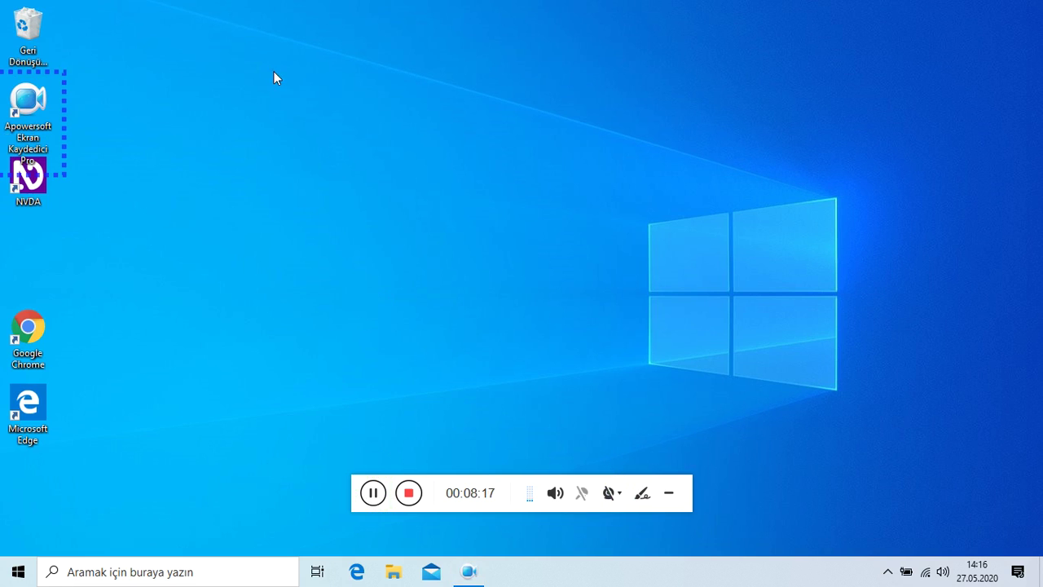
# Try to run Enable Sapi for AcapelaINFOVOX3 in the BlindExtra add-on and dismiss the dialog that follows.
pyautogui.press('Insert+n')
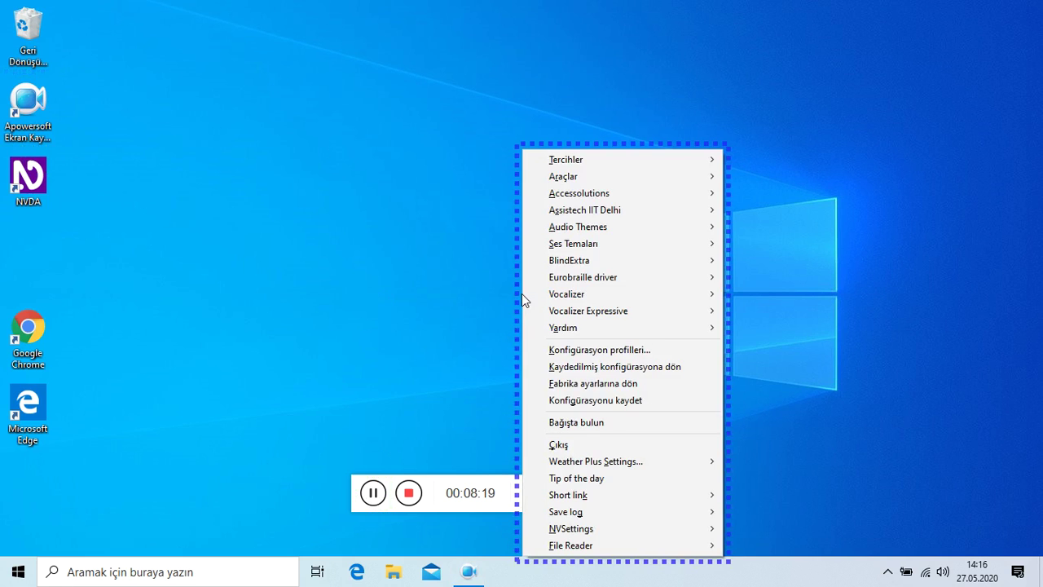
pyautogui.press('Down')
pyautogui.press('Down')
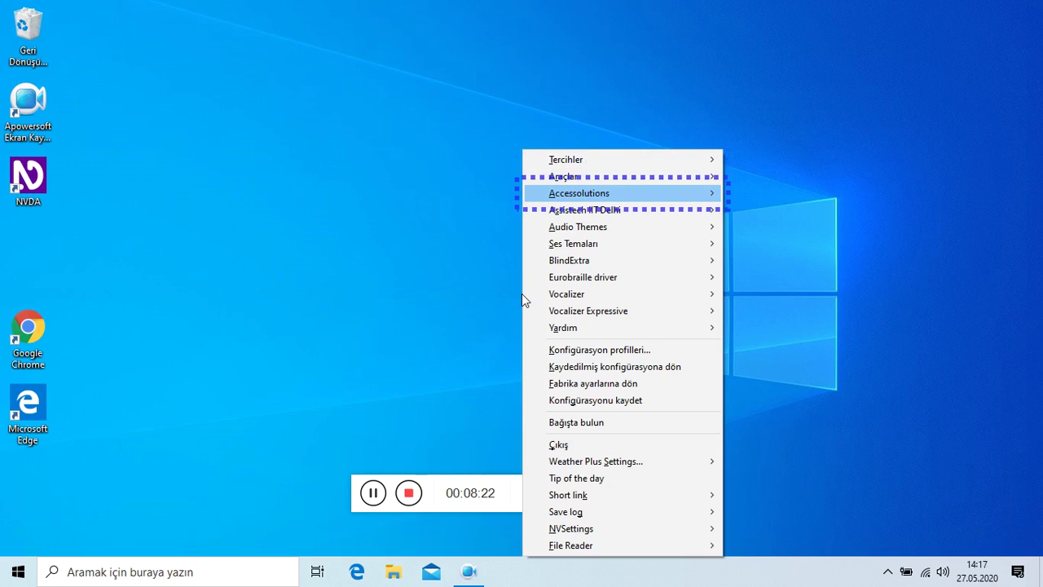
pyautogui.press('Down')
pyautogui.press('Down')
pyautogui.press('Down')
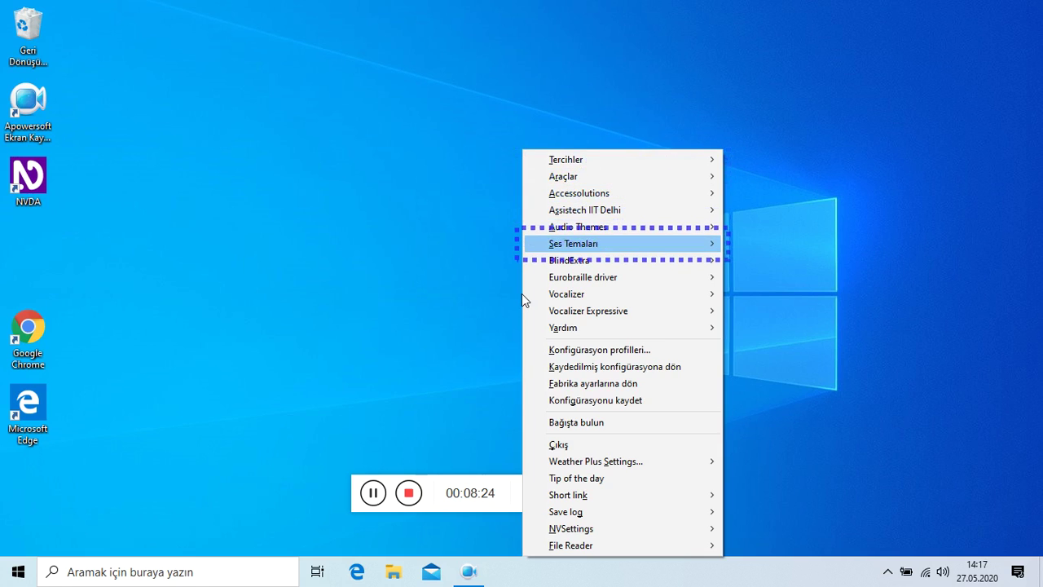
pyautogui.press('Down')
pyautogui.press('Right')
pyautogui.press('Right')
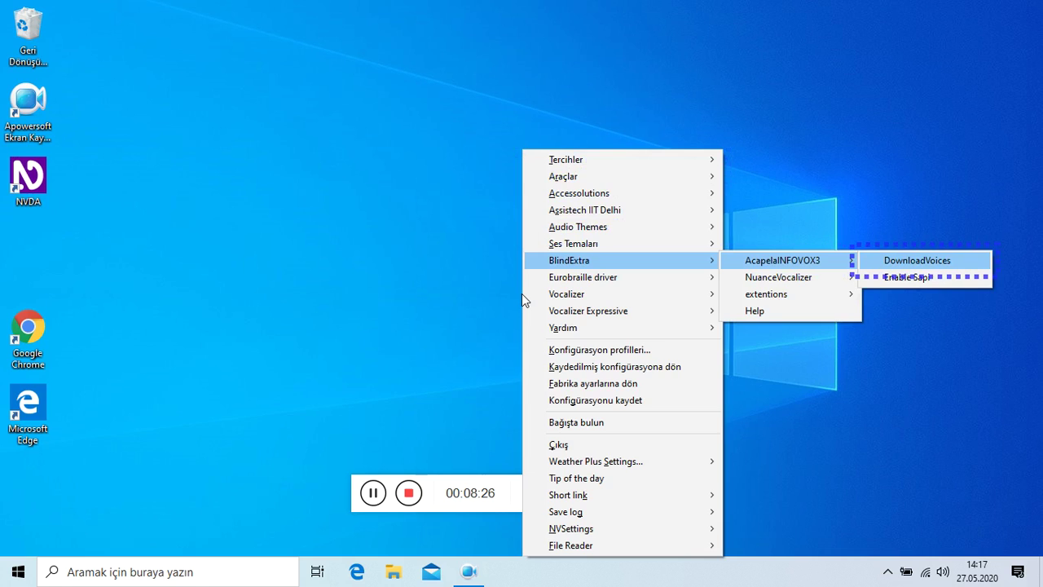
pyautogui.press('Down')
pyautogui.press('Return')
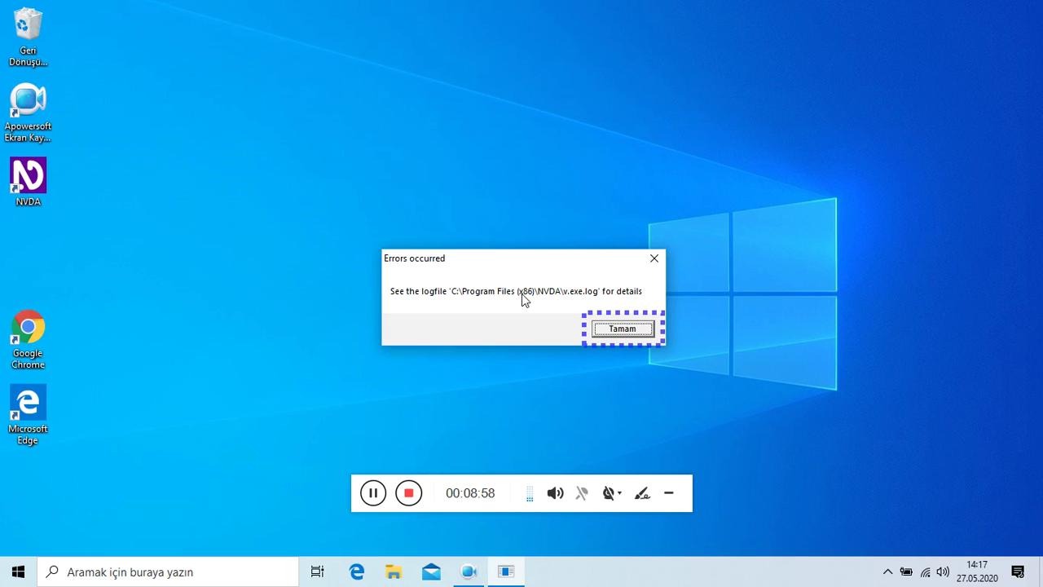
pyautogui.press('Return')
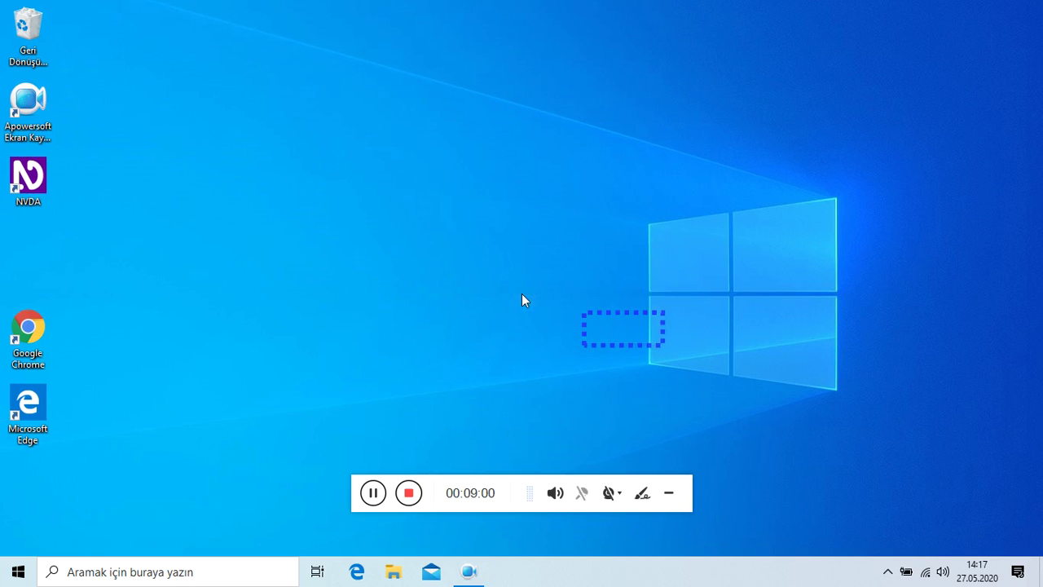
# Try the Download voices option under NuanceVocalizer in the BlindExtra add-on and dismiss the dialog that follows.
pyautogui.press('Insert+n')
pyautogui.press('Down')
pyautogui.press('Down')
pyautogui.press('Down')
pyautogui.press('Down')
pyautogui.press('Down')
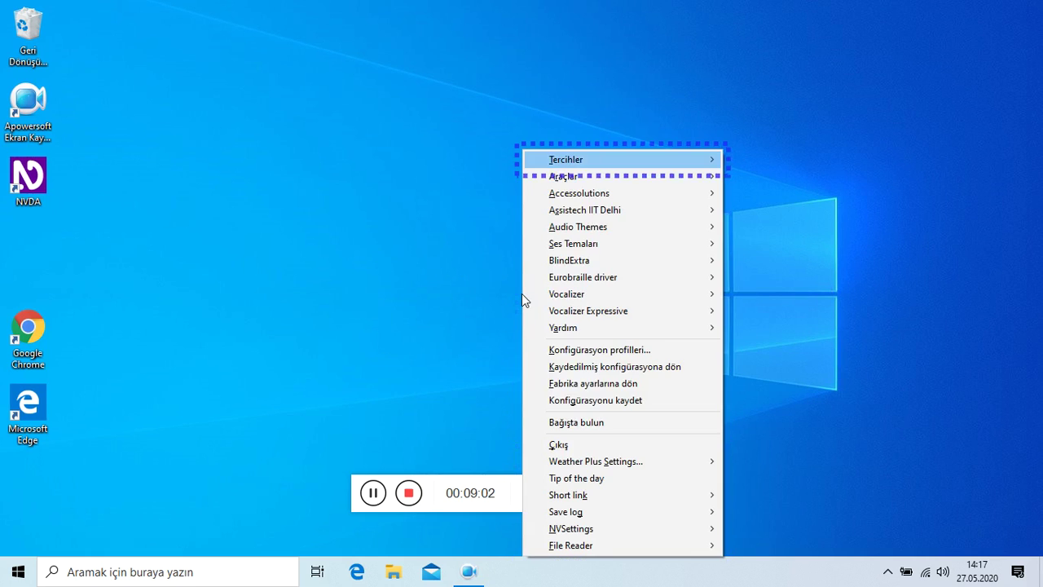
pyautogui.press('Down')
pyautogui.press('Down')
pyautogui.press('Right')
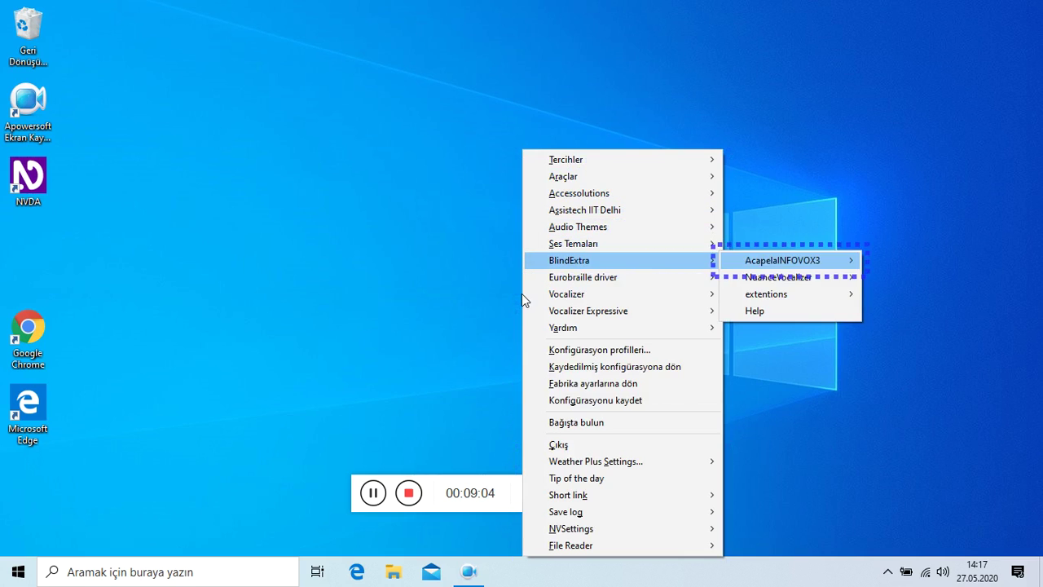
pyautogui.press('Down')
pyautogui.press('Right')
pyautogui.press('Down')
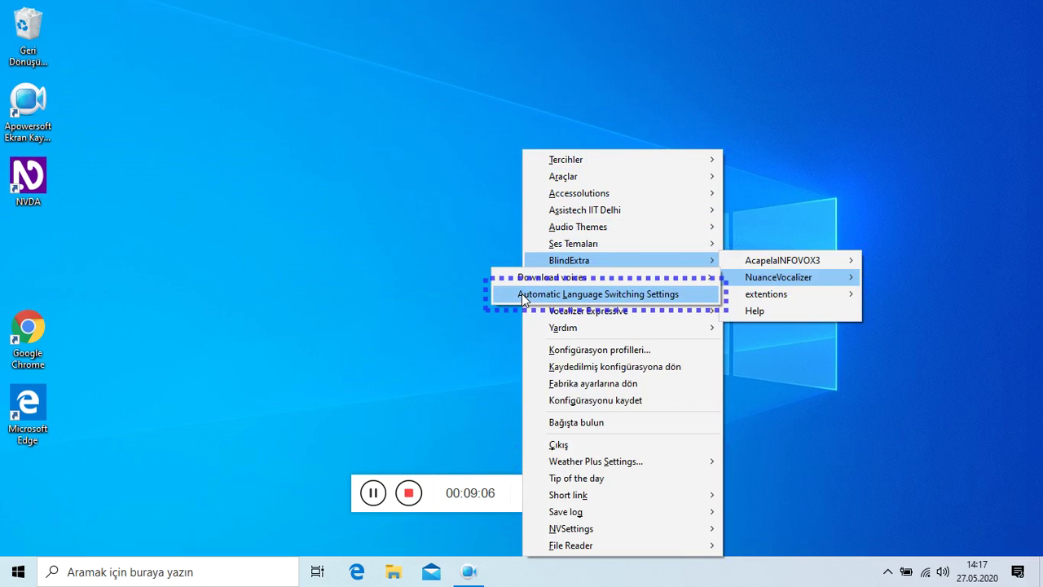
pyautogui.press('Up')
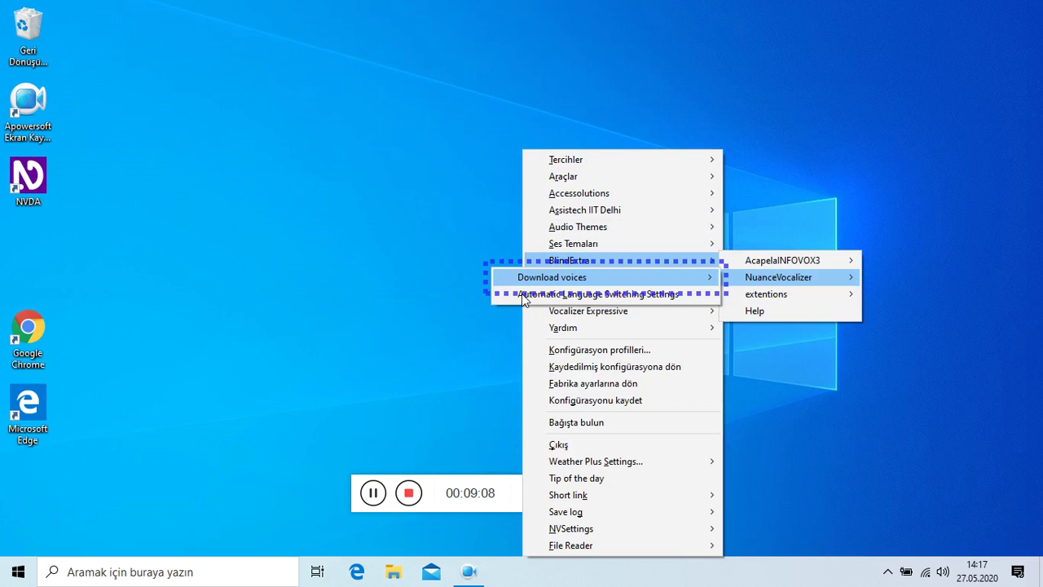
pyautogui.press('Right')
pyautogui.press('Escape')
pyautogui.press('Escape')
pyautogui.press('Escape')
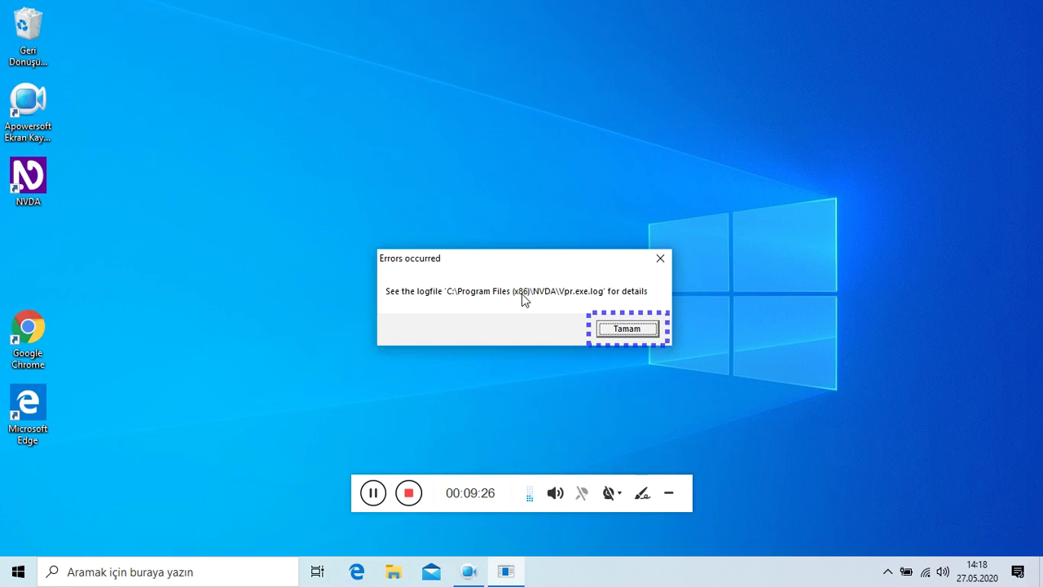
pyautogui.press('Return')
pyautogui.press('Insert+n')
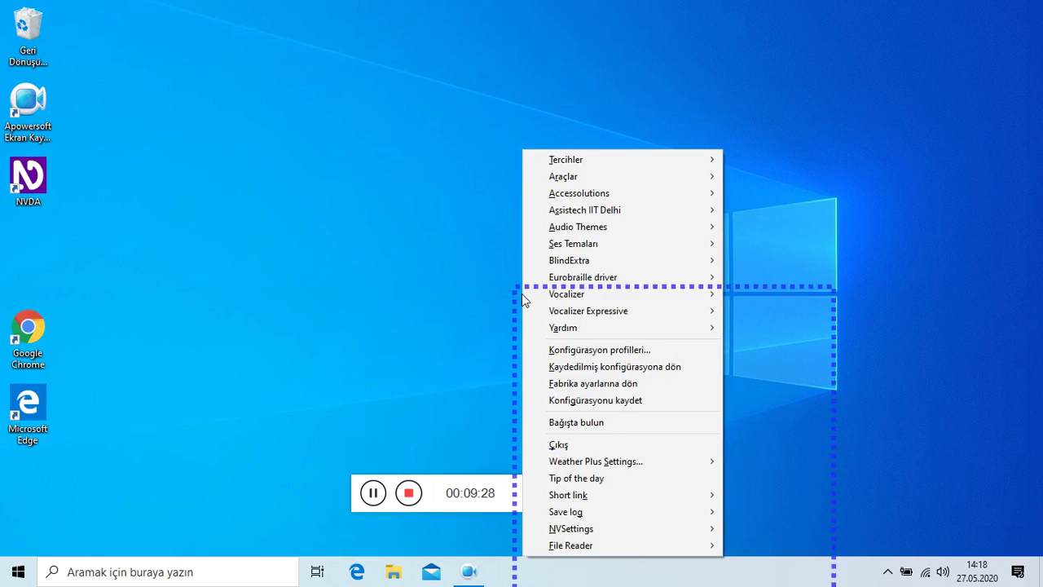
pyautogui.press('Down')
pyautogui.press('Right')
pyautogui.press('Return')
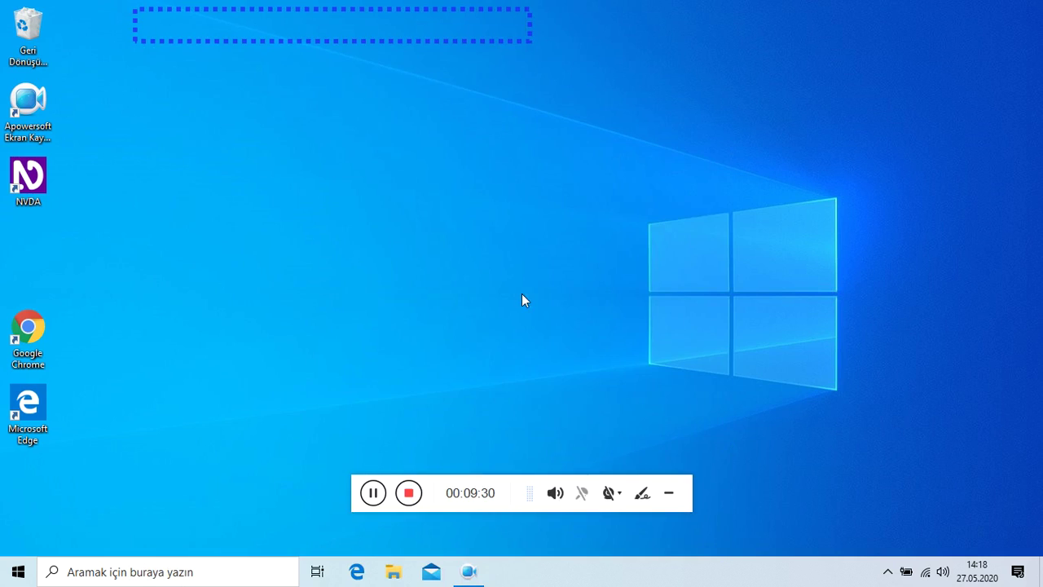
pyautogui.press('Escape')
# Try the Plus option of Download voices under NuanceVocalizer in the BlindExtra add-on and dismiss the dialog that follows.
pyautogui.press('Insert+n')
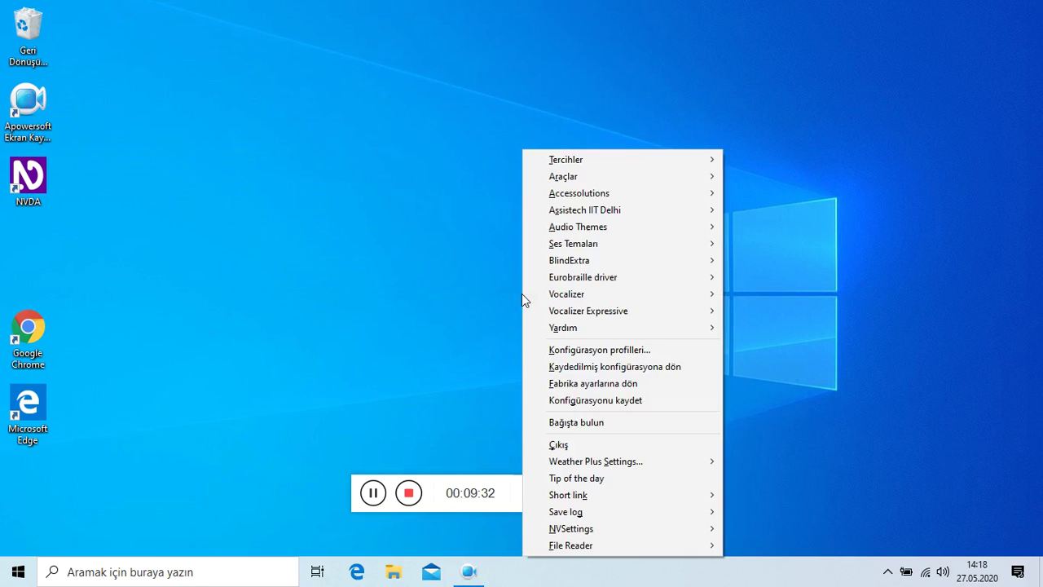
pyautogui.press('Down')
pyautogui.press('Down')
pyautogui.press('Down')
pyautogui.press('Down')
pyautogui.press('Down')
pyautogui.press('Down')
pyautogui.press('Down')
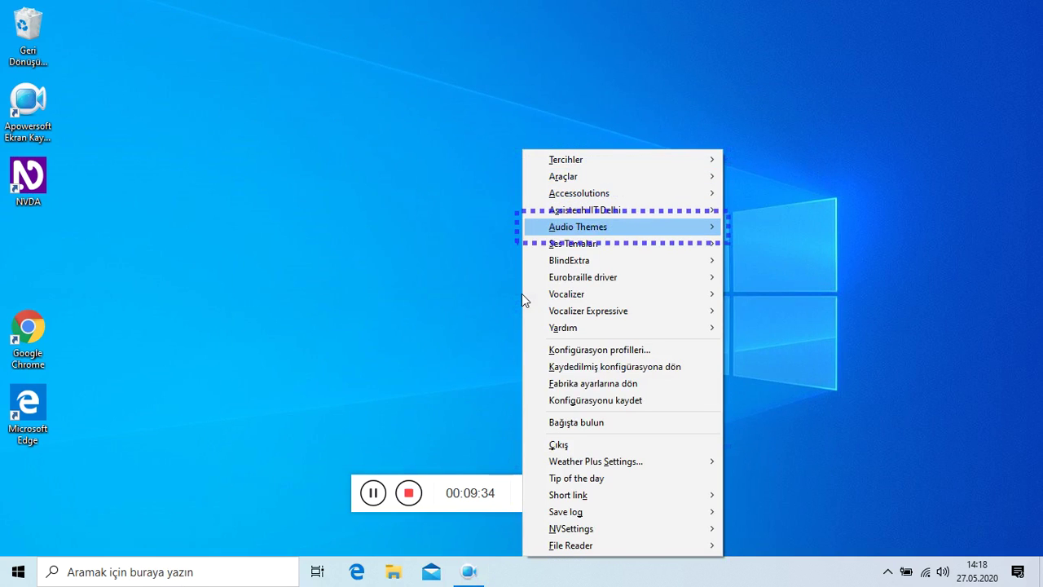
pyautogui.press('Right')
pyautogui.press('Down')
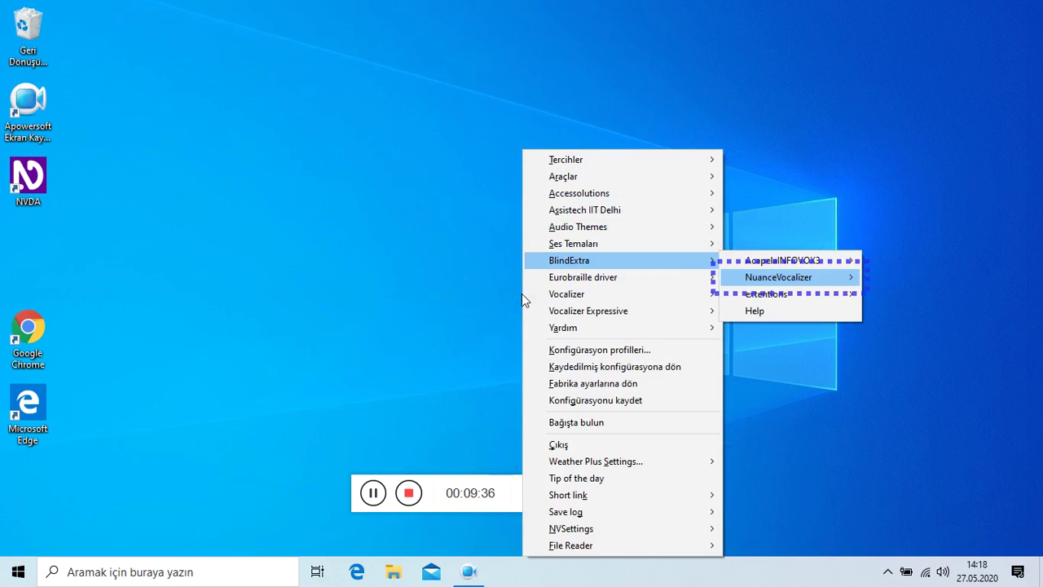
pyautogui.press('Right')
pyautogui.press('Down')
pyautogui.press('Up')
pyautogui.press('Right')
pyautogui.press('Down')
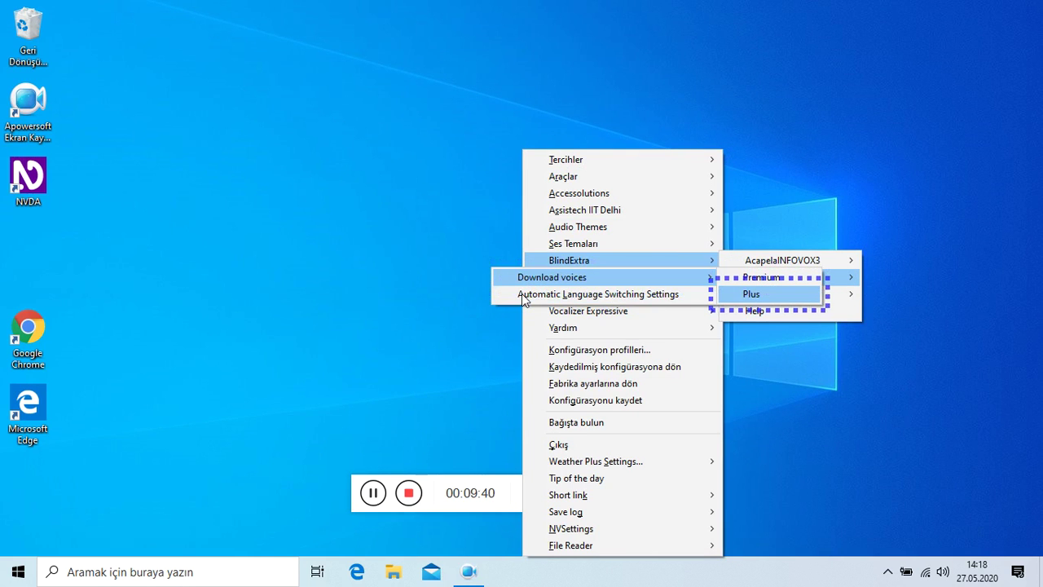
pyautogui.press('Return')
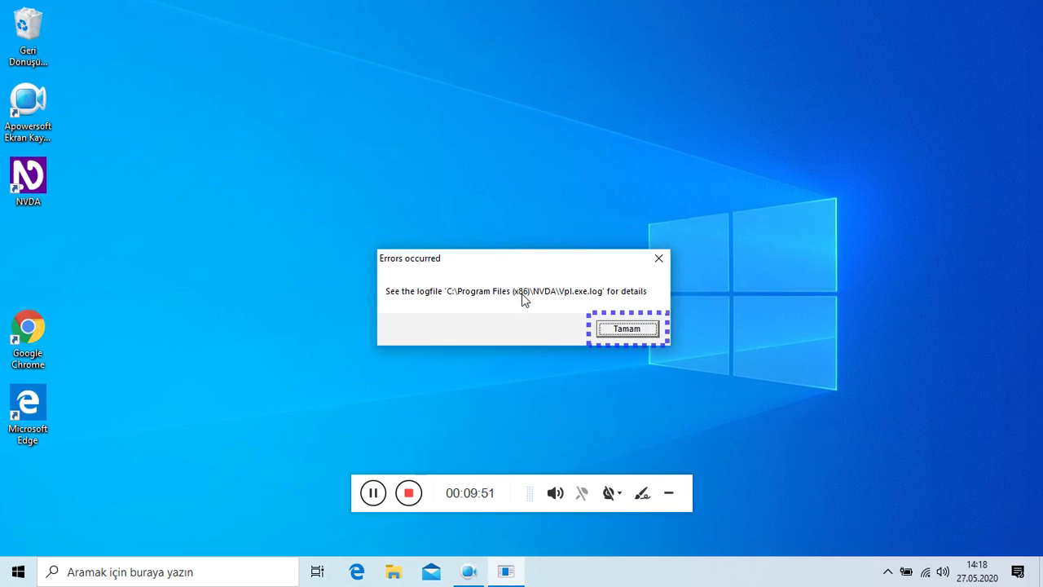
pyautogui.press('Return')
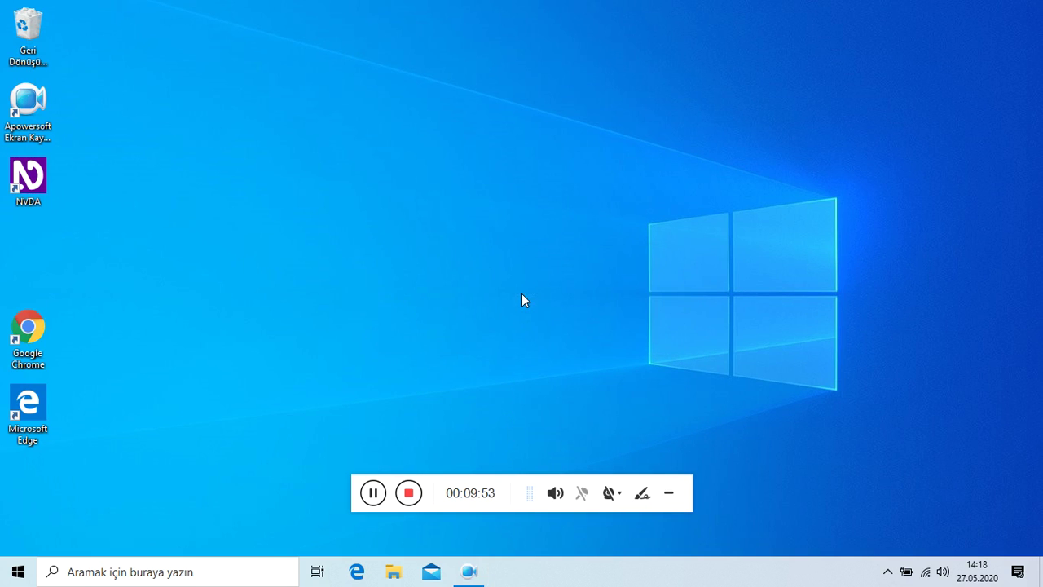
# View the Help page of the BlindExtra add-on from the NVDA menu and return to the desktop.
pyautogui.press('Insert+n')
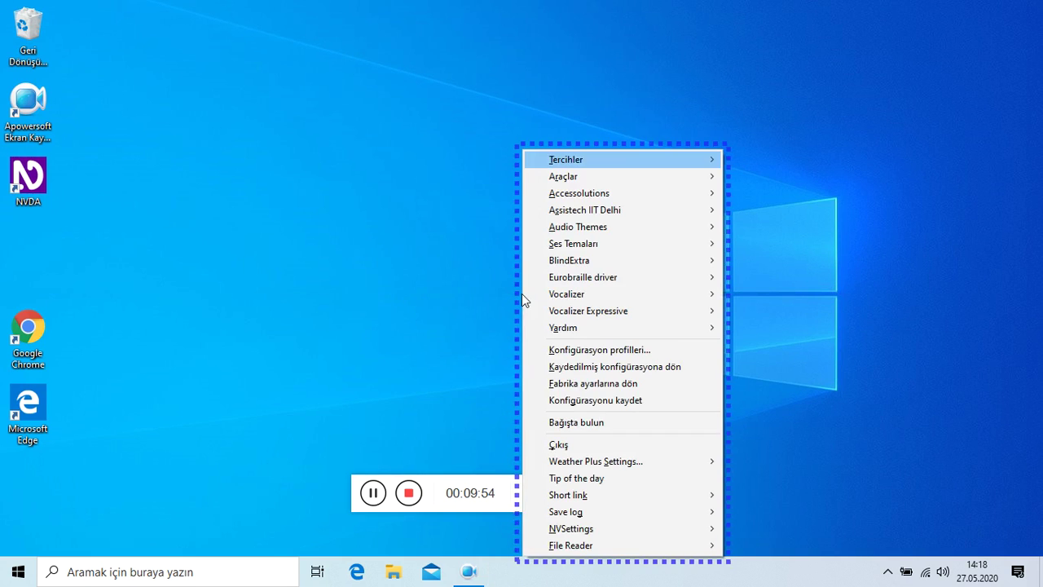
pyautogui.press('Down')
pyautogui.press('Down')
pyautogui.press('Down')
pyautogui.press('Down')
pyautogui.press('Down')
pyautogui.press('Down')
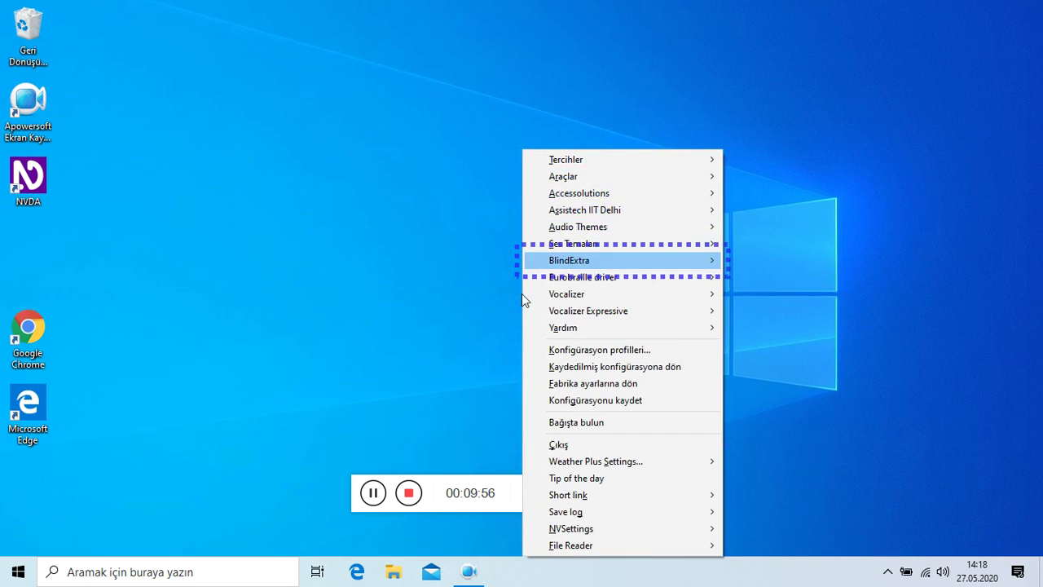
pyautogui.press('Right')
pyautogui.press('Up')
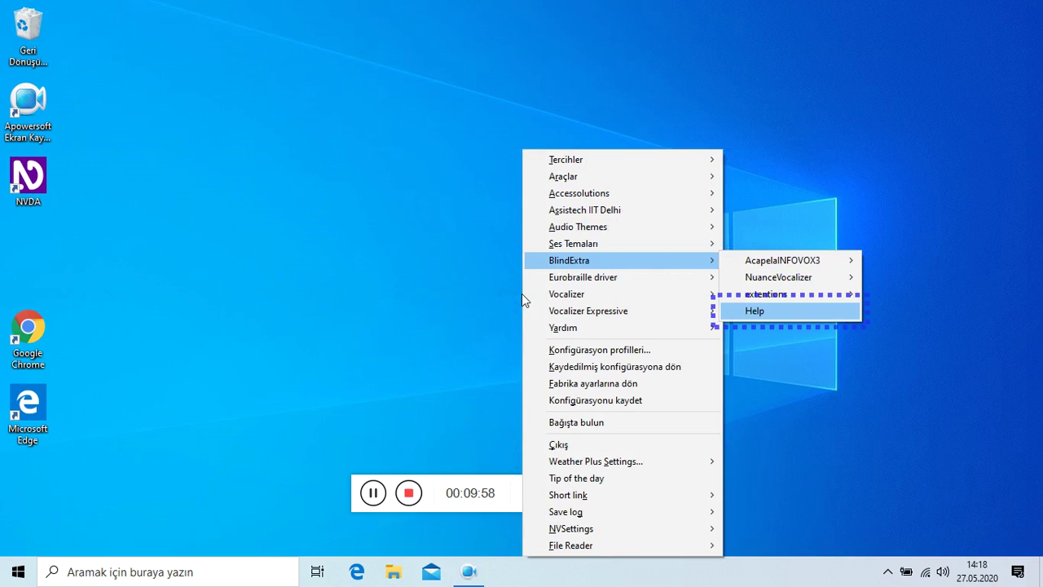
pyautogui.press('Return')
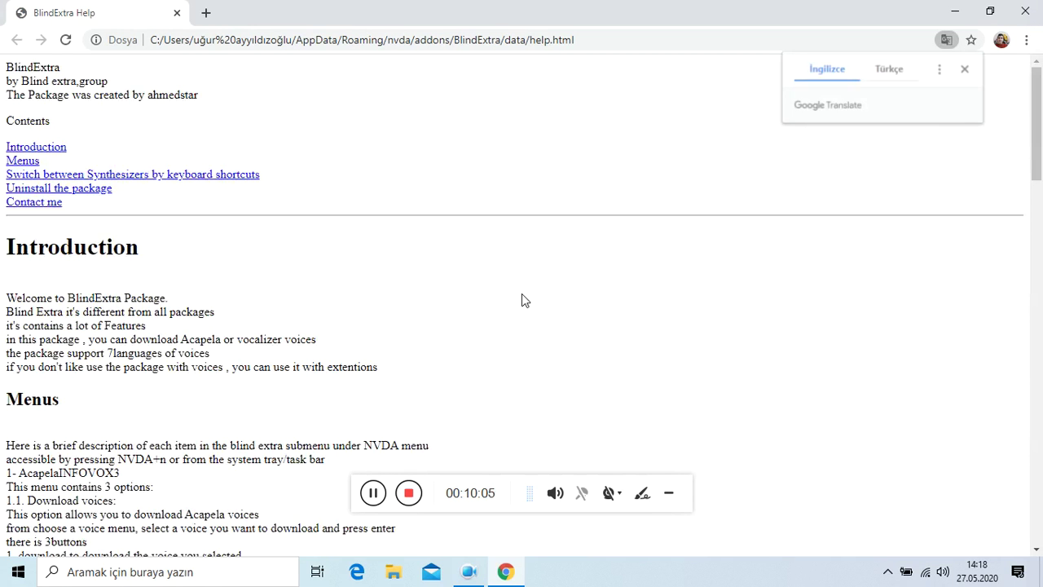
pyautogui.press('super+d')
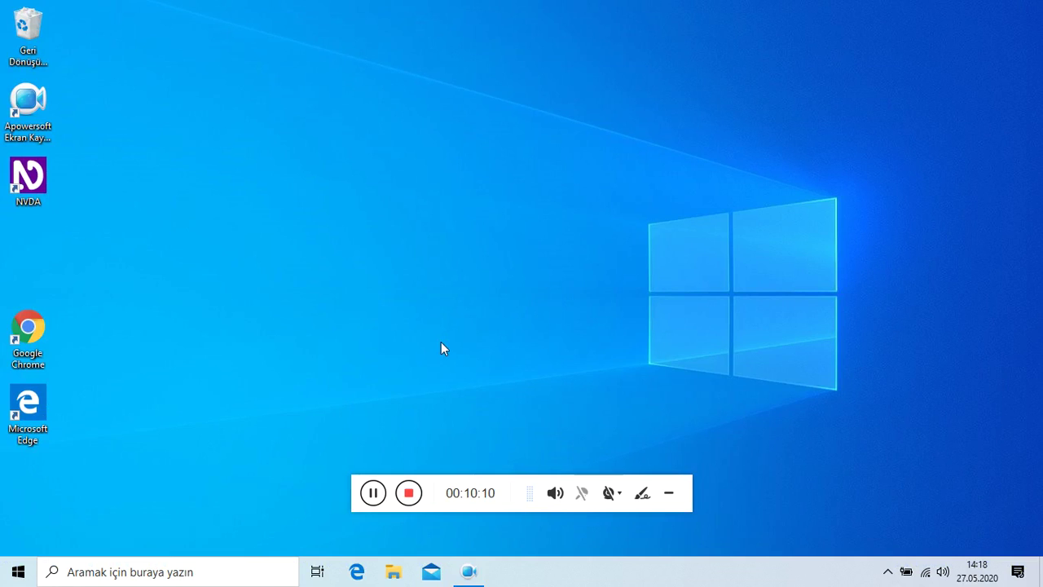
pyautogui.click(395, 485)
pyautogui.press('Tab')
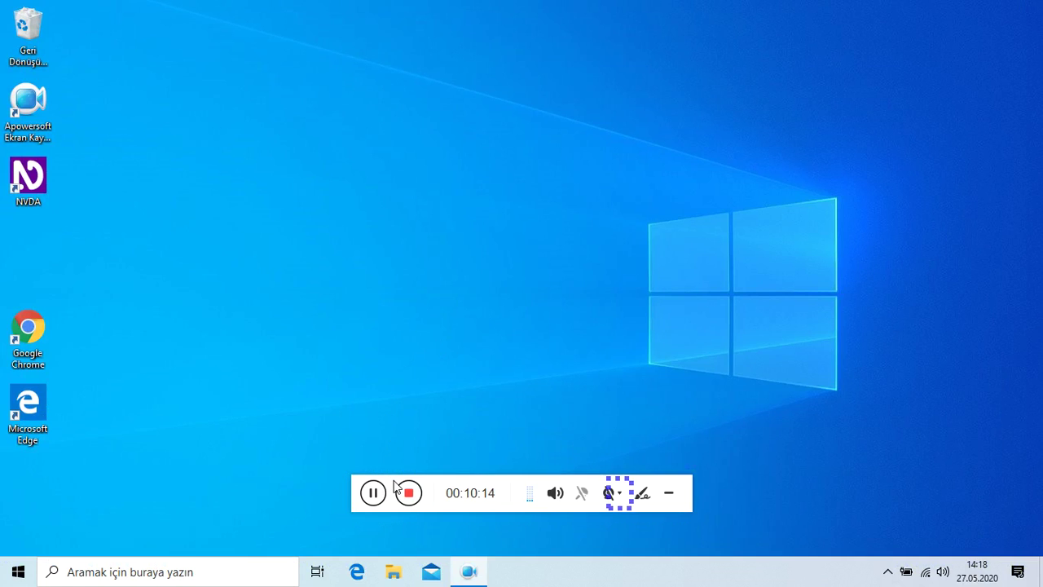
pyautogui.click(392, 487)
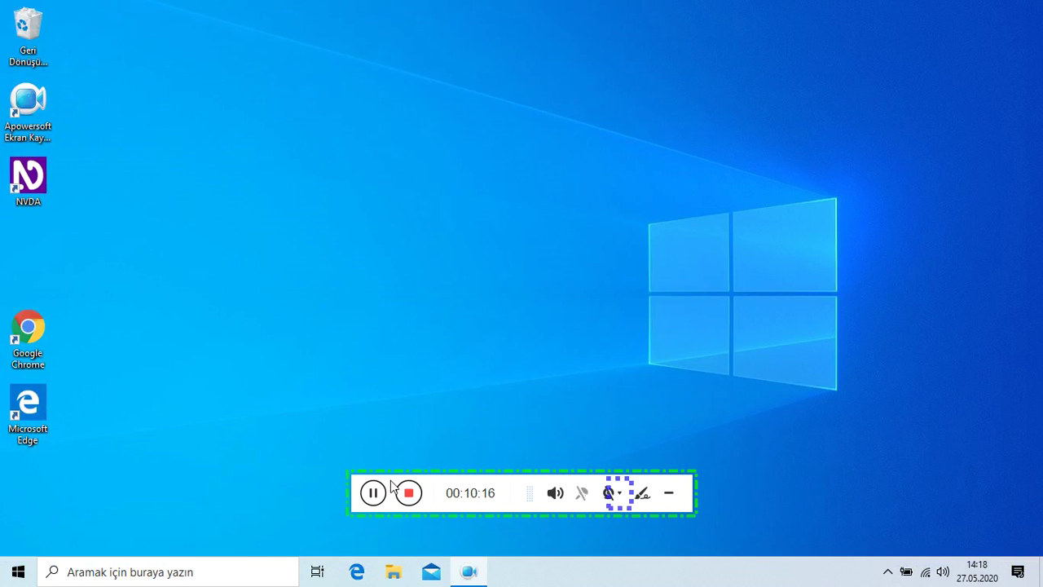